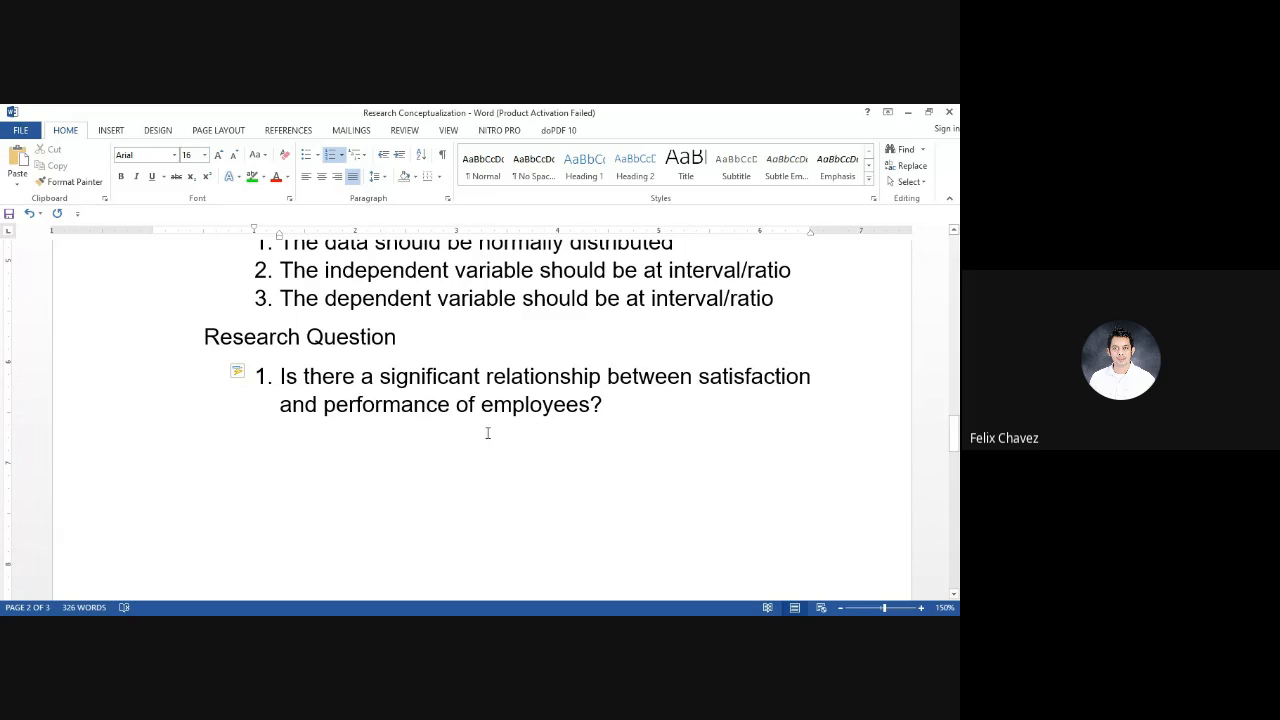
Make the "Research Question" heading bold
click(208, 342)
click(122, 355)
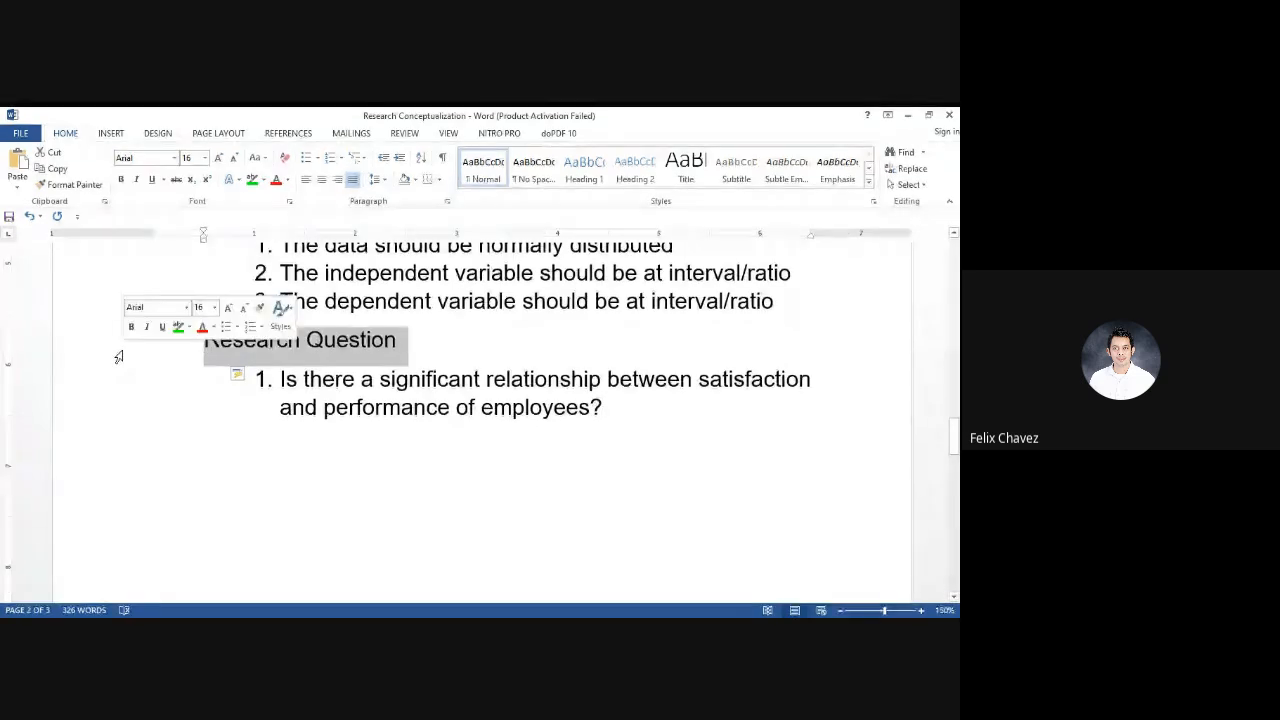
key(ctrl+b)
Add an indented line below the research question starting with the bold label "Ho"
click(499, 457)
key(Tab)
key(Tab)
text(HO)
key(BackSpace)
text(o)
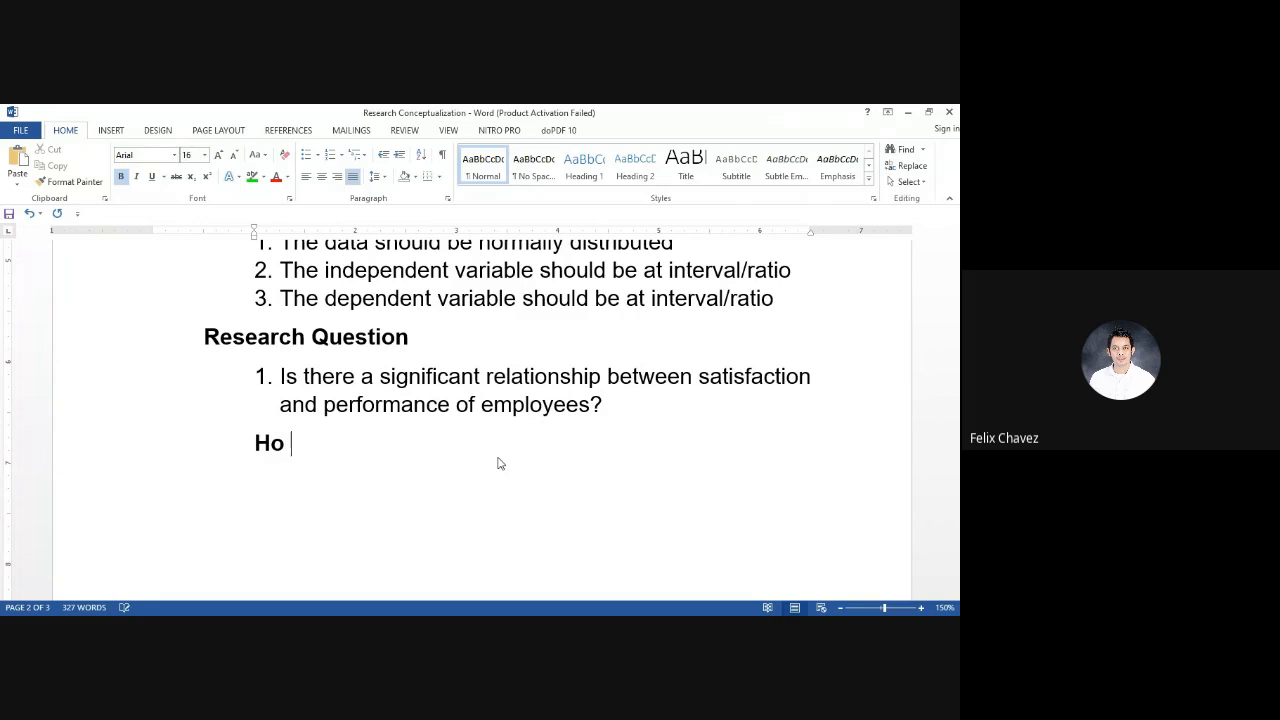
Complete the Ho line in regular text with "There is no significant relationship between satisfaction and performance of employees", copying the shared wording from the question
key(ctrl+b)
text(There is no s)
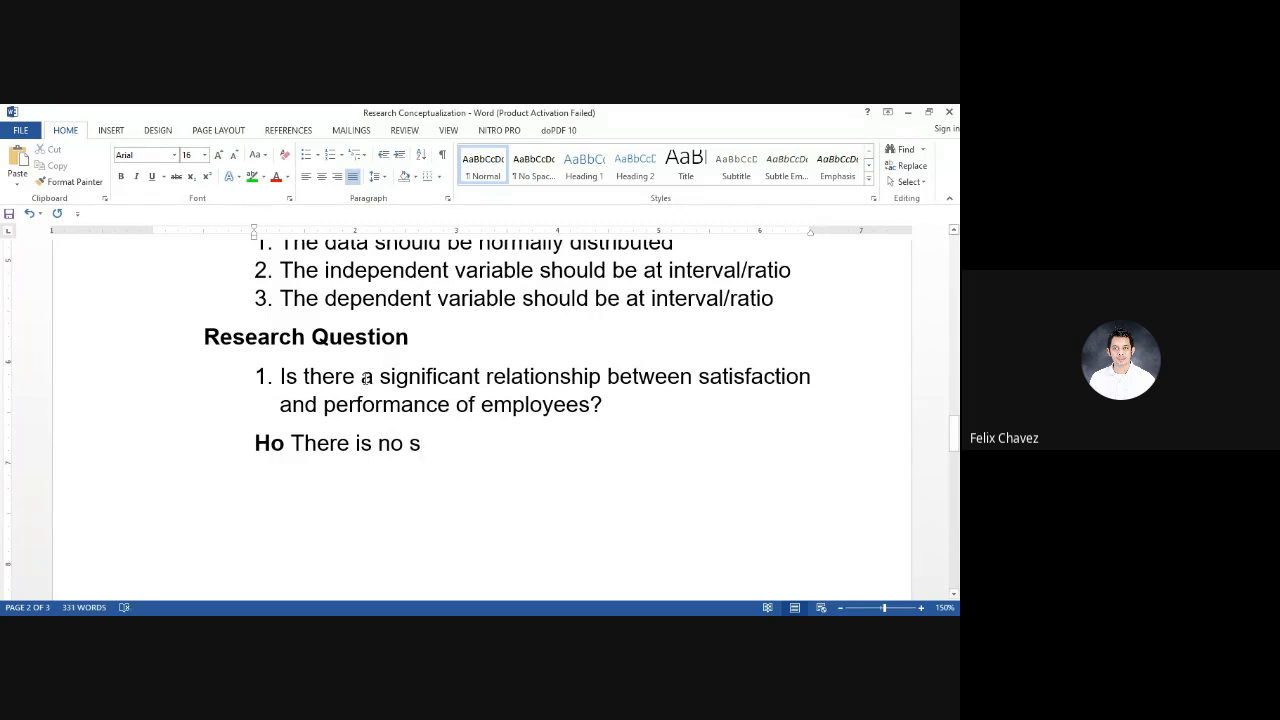
drag(381, 377, 588, 405)
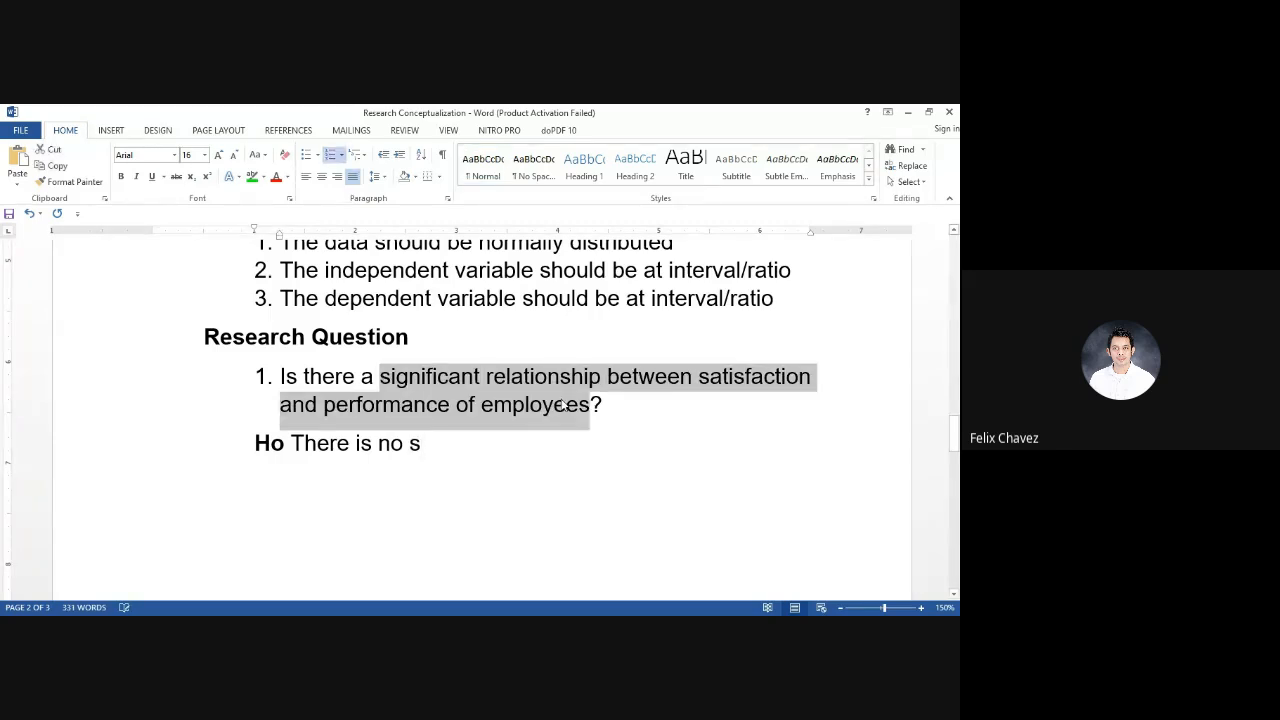
key(ctrl+c)
click(468, 447)
key(BackSpace)
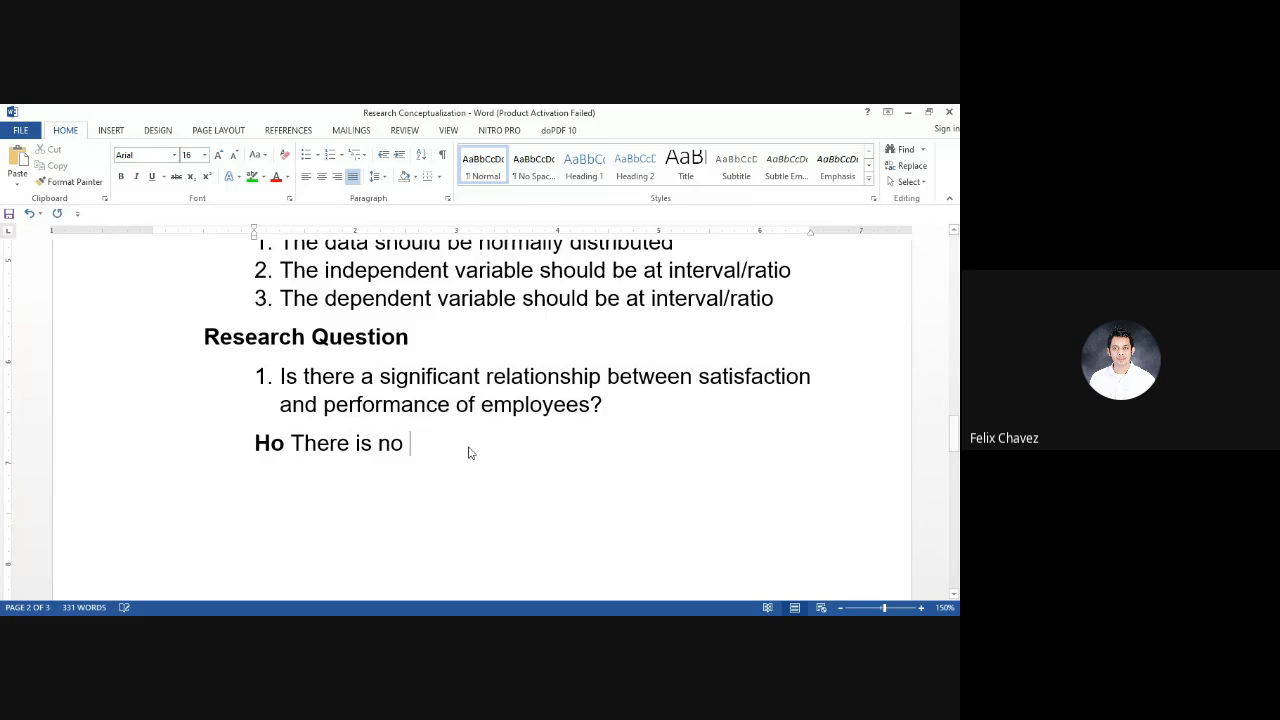
key(ctrl+v)
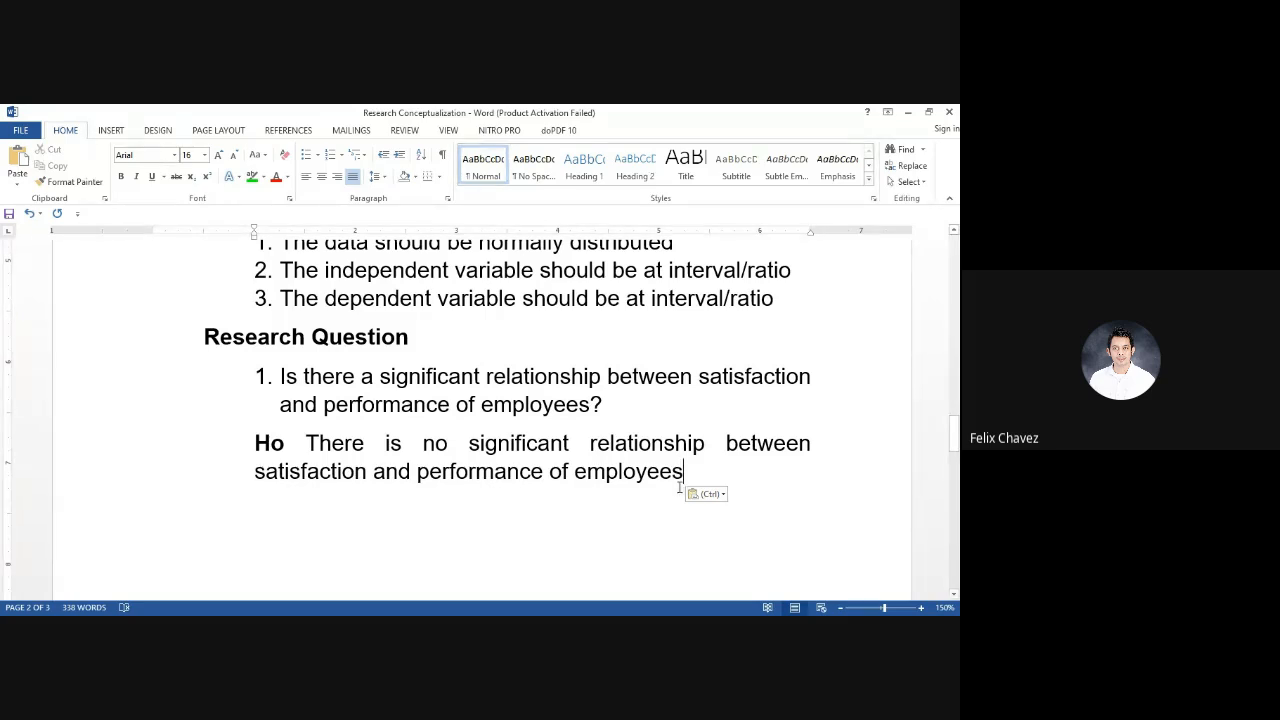
Below the null hypothesis, list the variables on separate lines as "IV – satisfaction" and "DV – performance"
key(Return)
key(Return)
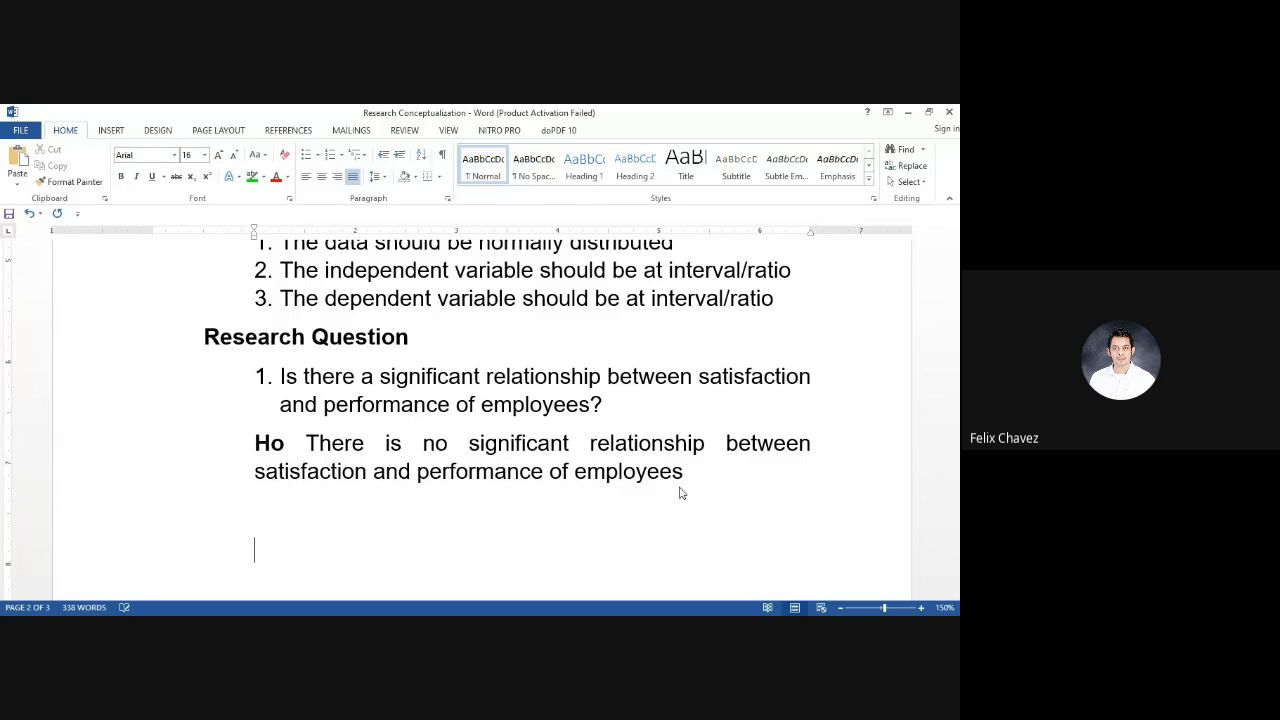
text(IV - satisfactttion)
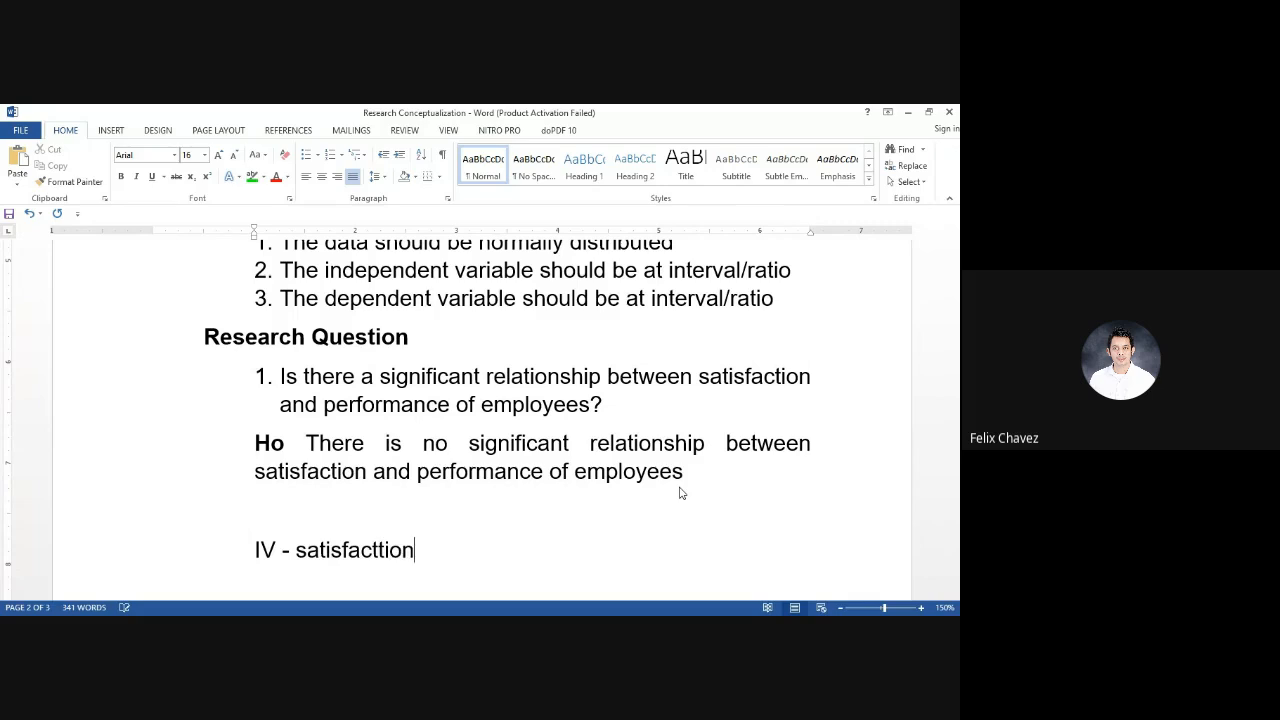
key(Return)
scroll(680, 493, down, 3)
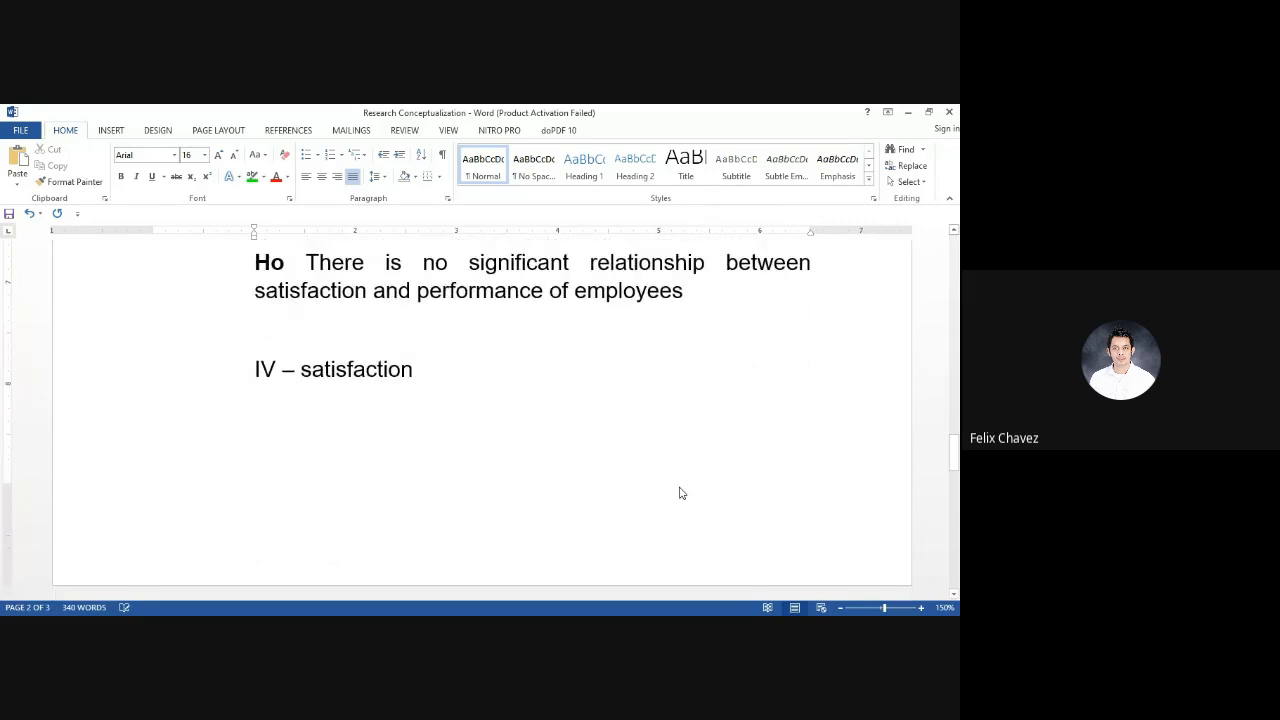
text(DV - )
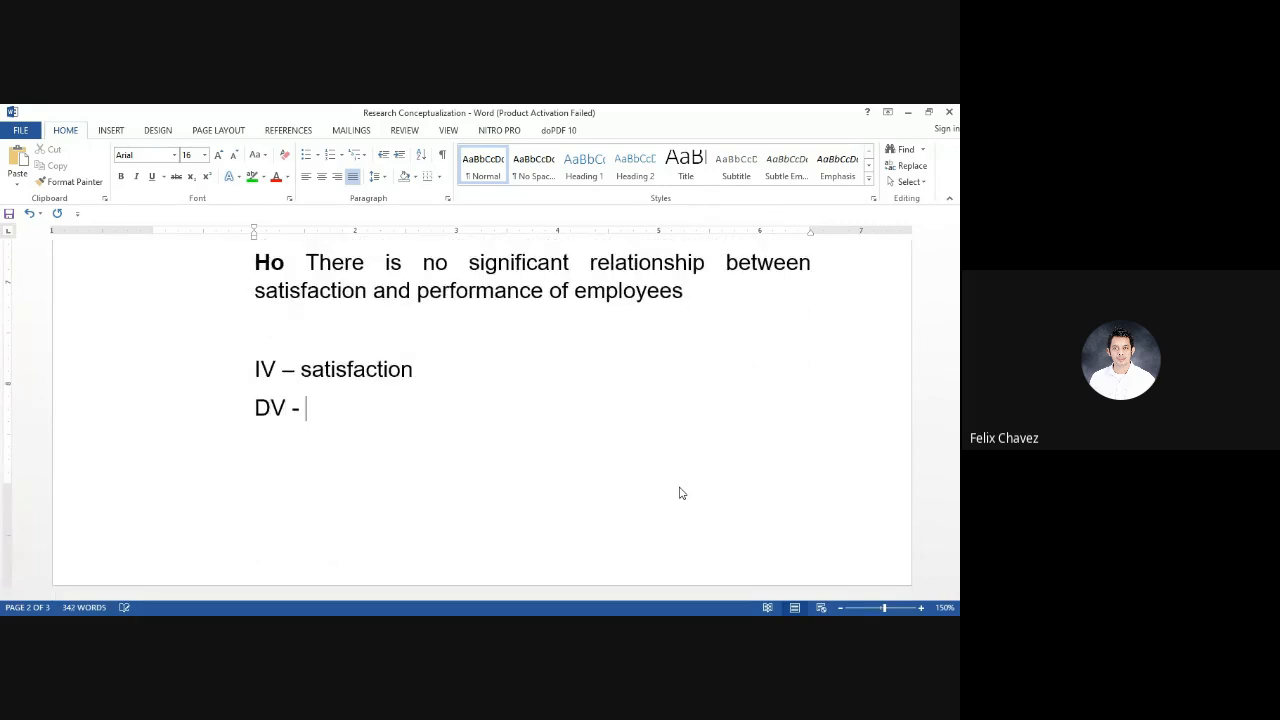
text(performance)
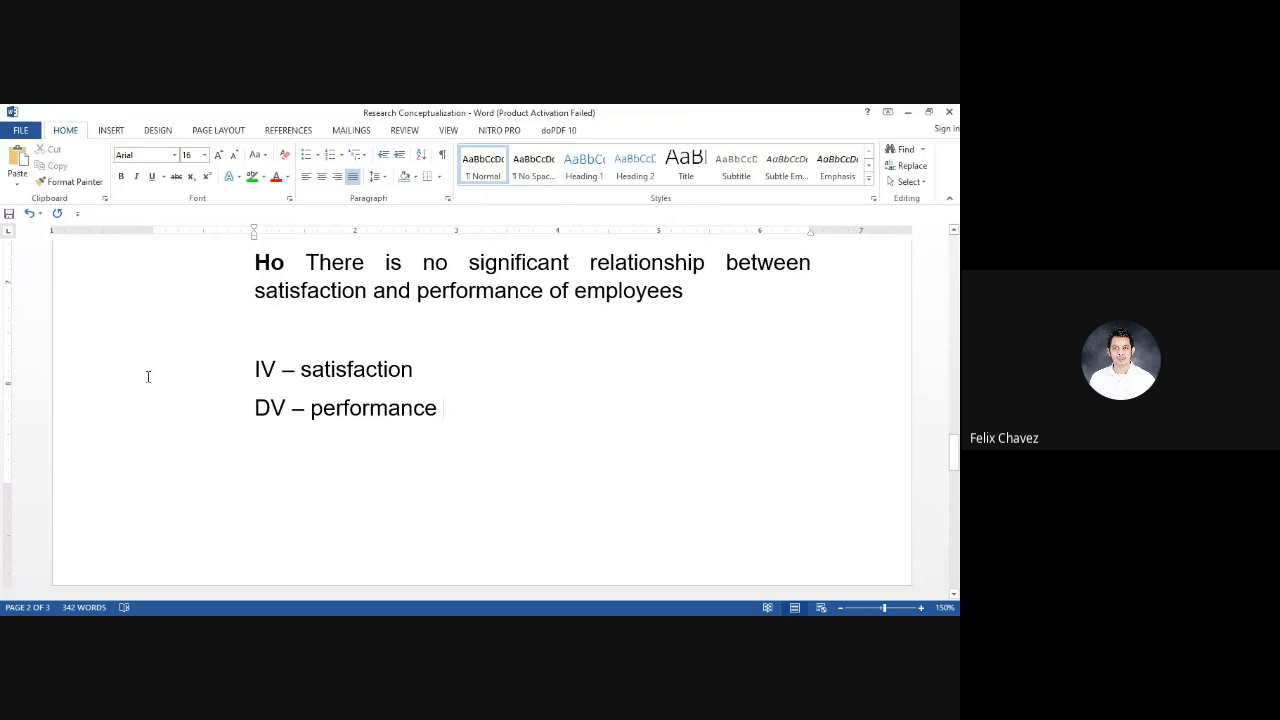
Remove the blank line above the IV line and indent both the IV and DV lines one level further
click(101, 379)
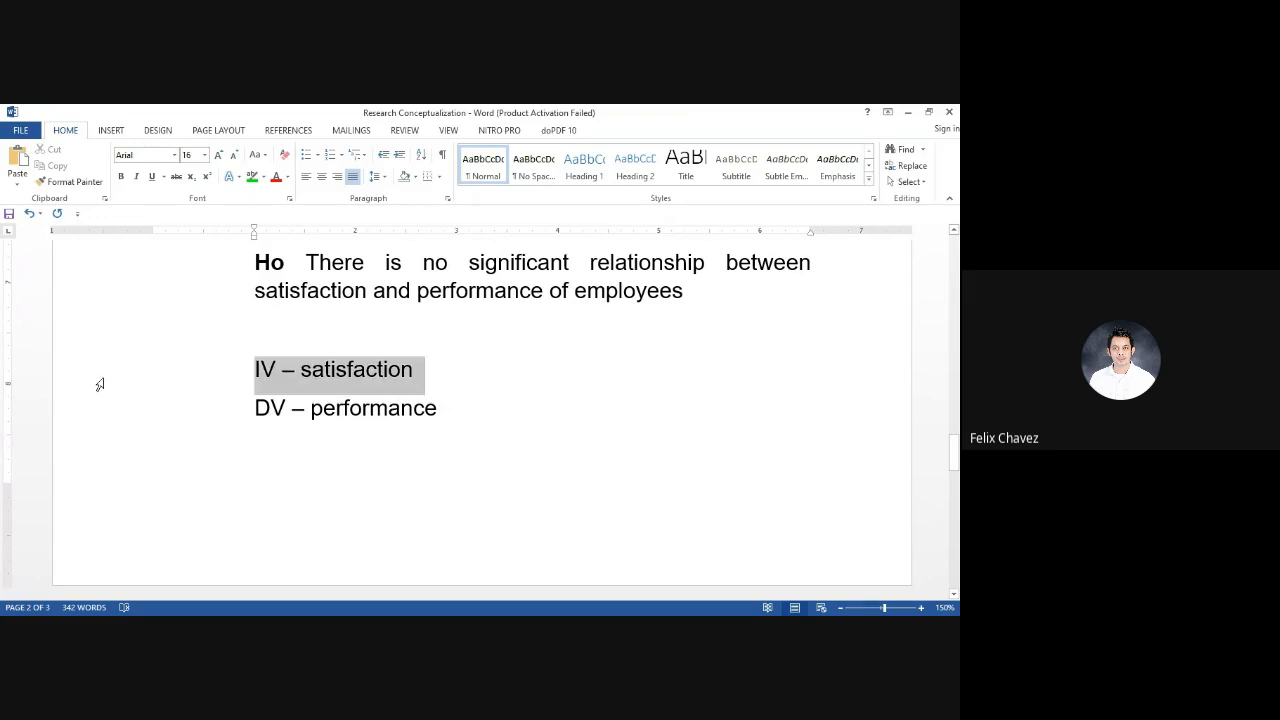
click(440, 474)
key(Up)
key(Up)
key(Up)
key(BackSpace)
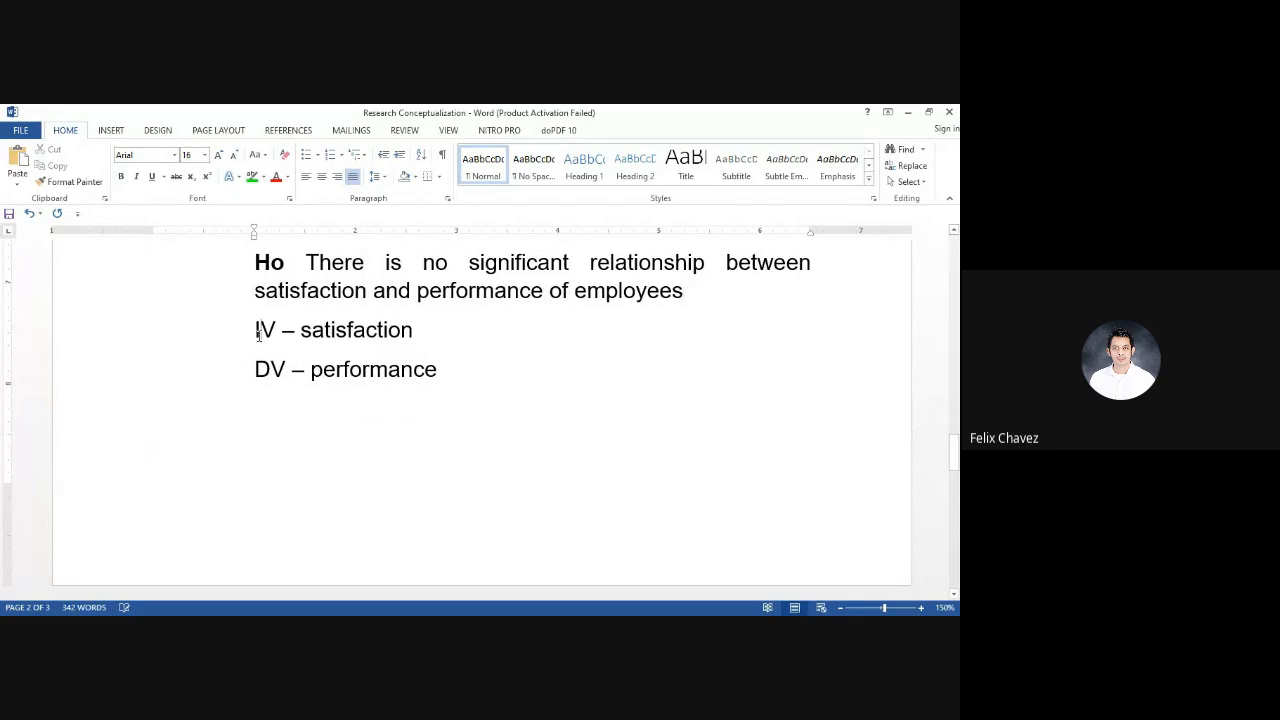
key(Tab)
click(256, 370)
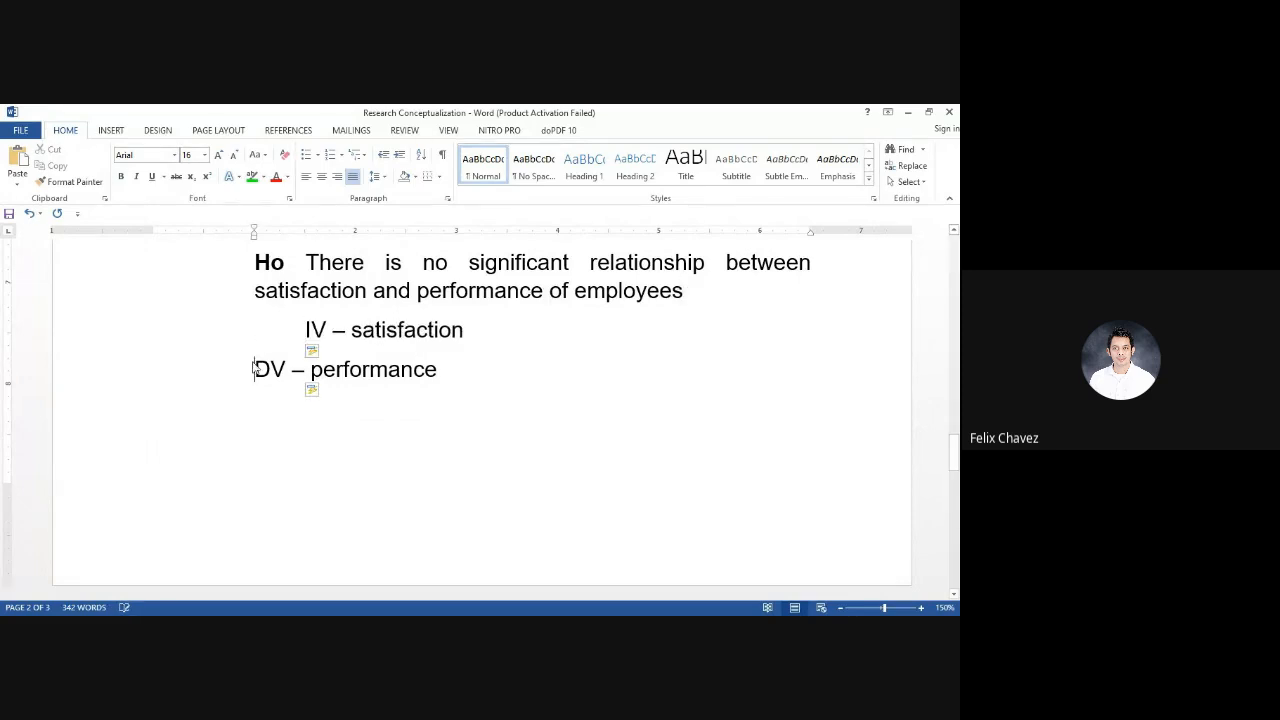
key(Tab)
key(Down)
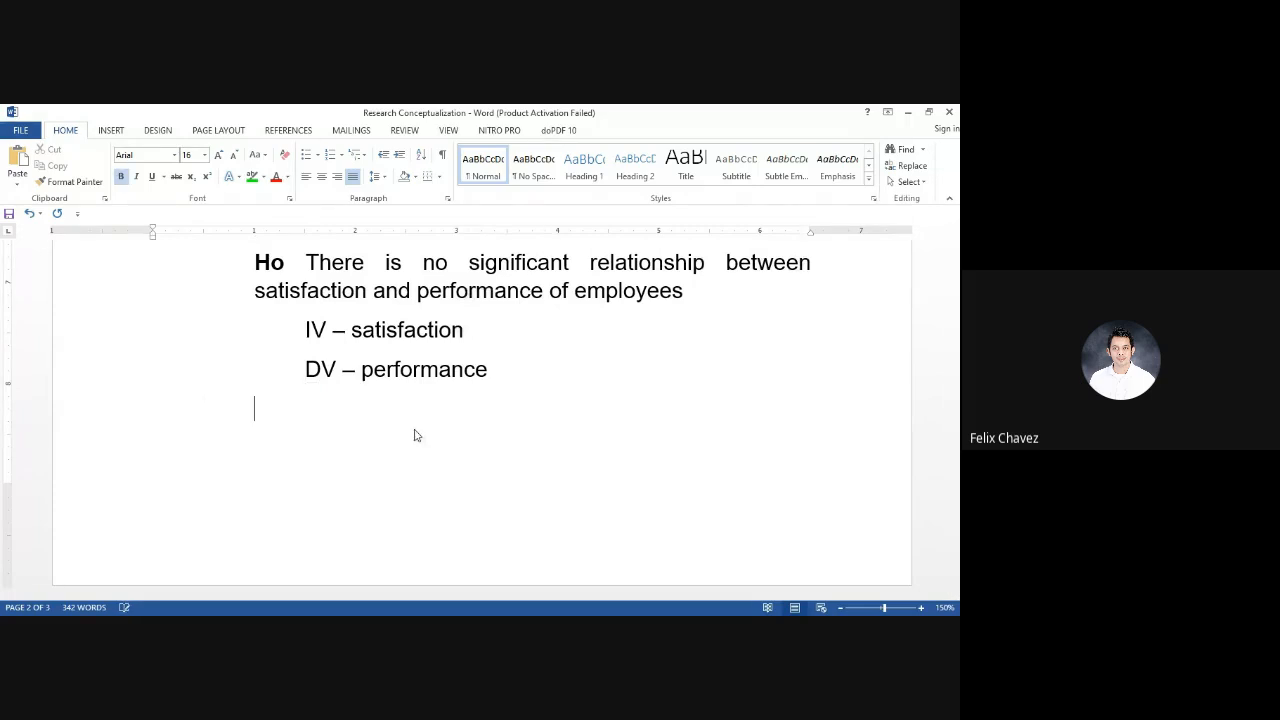
Prepare an empty line beneath "DV – performance", indented to align with the Ho paragraph
scroll(416, 436, up, 3)
scroll(416, 436, down, 1)
scroll(416, 436, down, 1)
scroll(416, 436, up, 1)
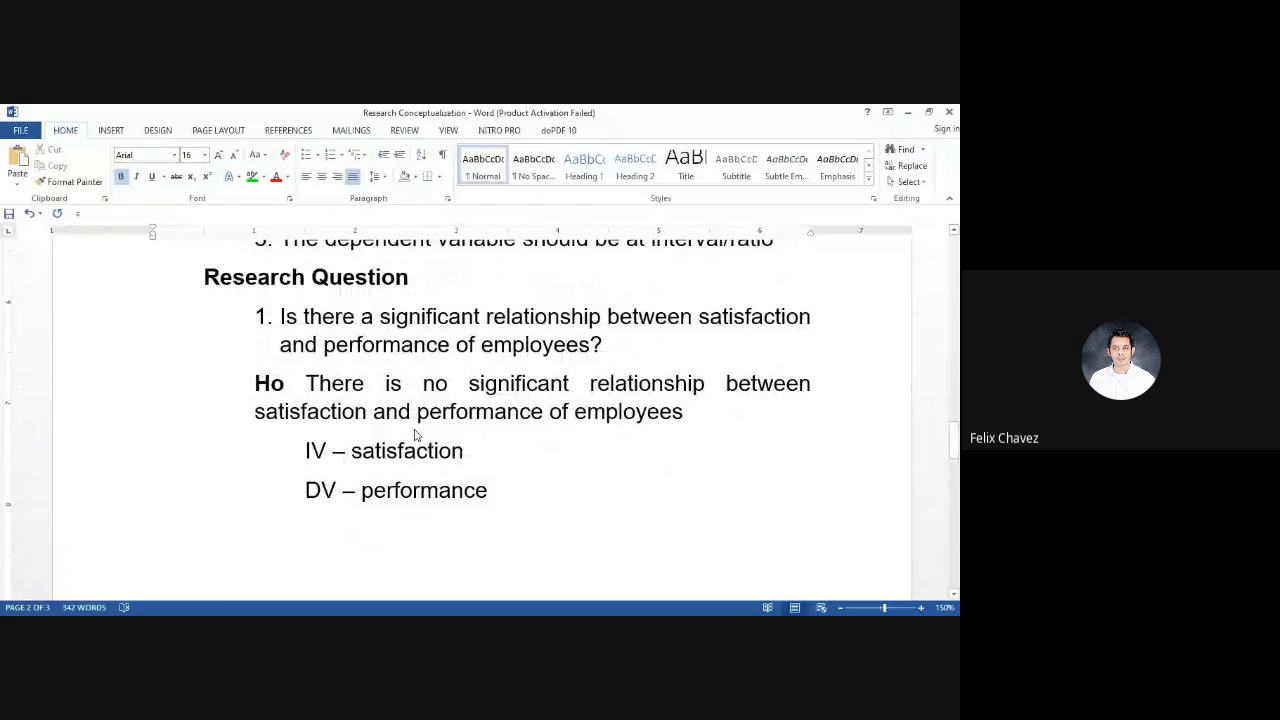
key(Return)
key(Tab)
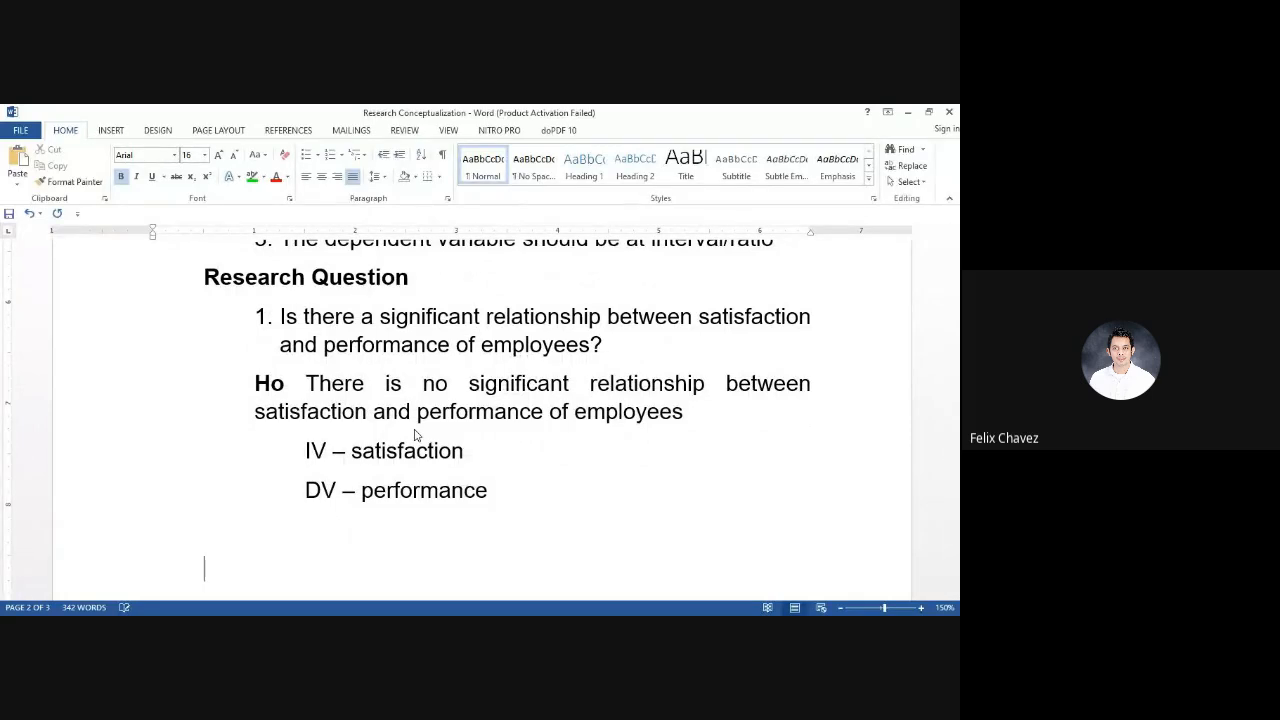
key(Tab)
key(BackSpace)
key(BackSpace)
key(BackSpace)
key(Tab)
Enter the bold term "Correlation coefficient (r-value) –" on the empty line
text(Correlati)
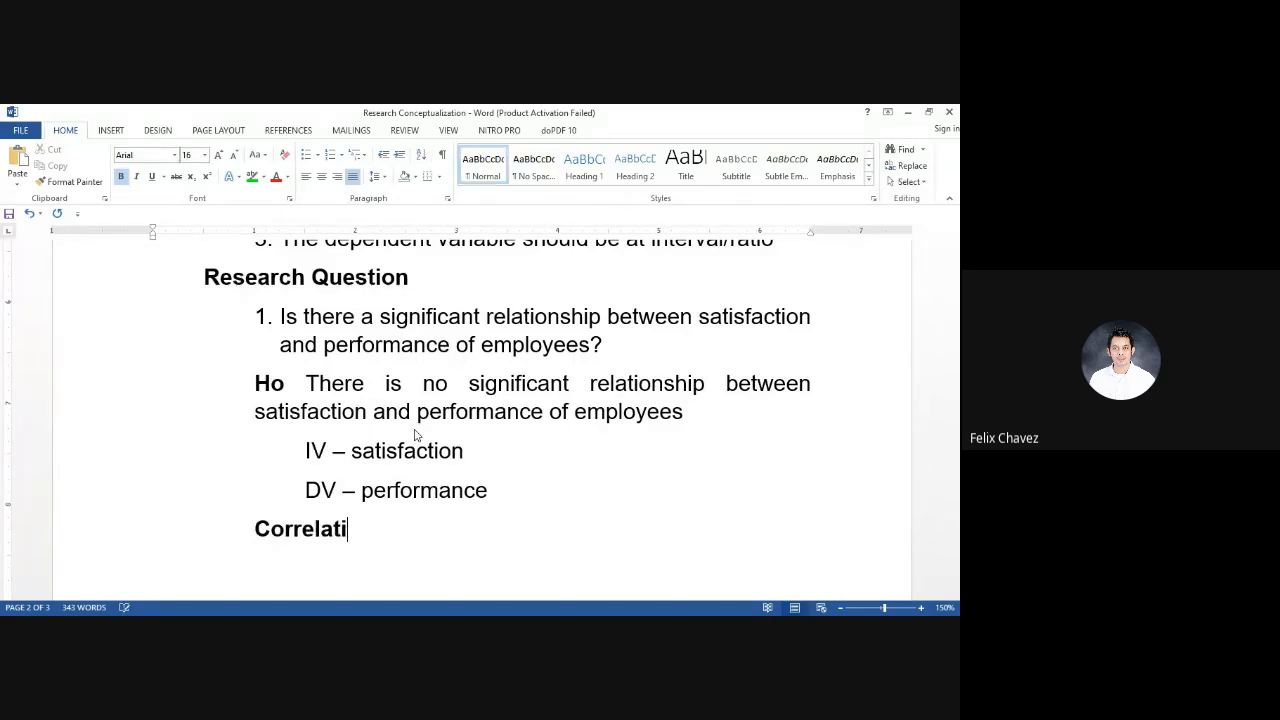
text(on coefficient (r))
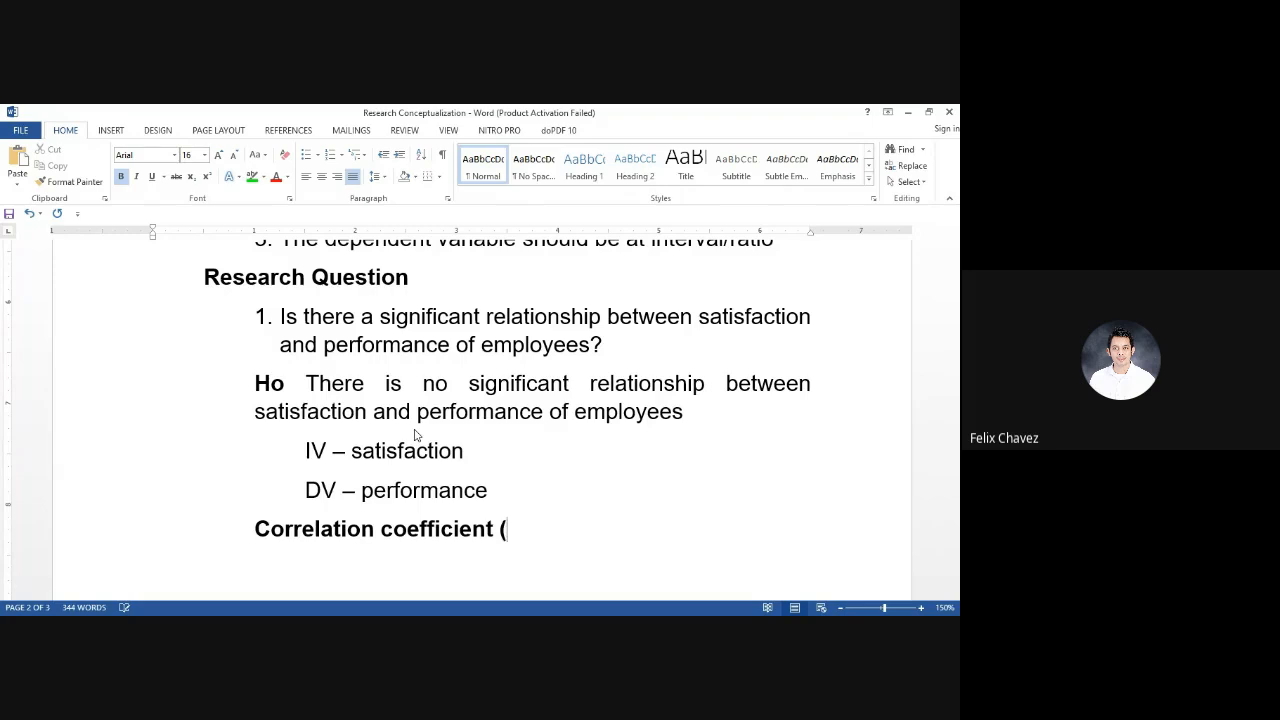
key(ctrl+z)
key(BackSpace)
text(-value)
text() - )
text(strength )
text(and)
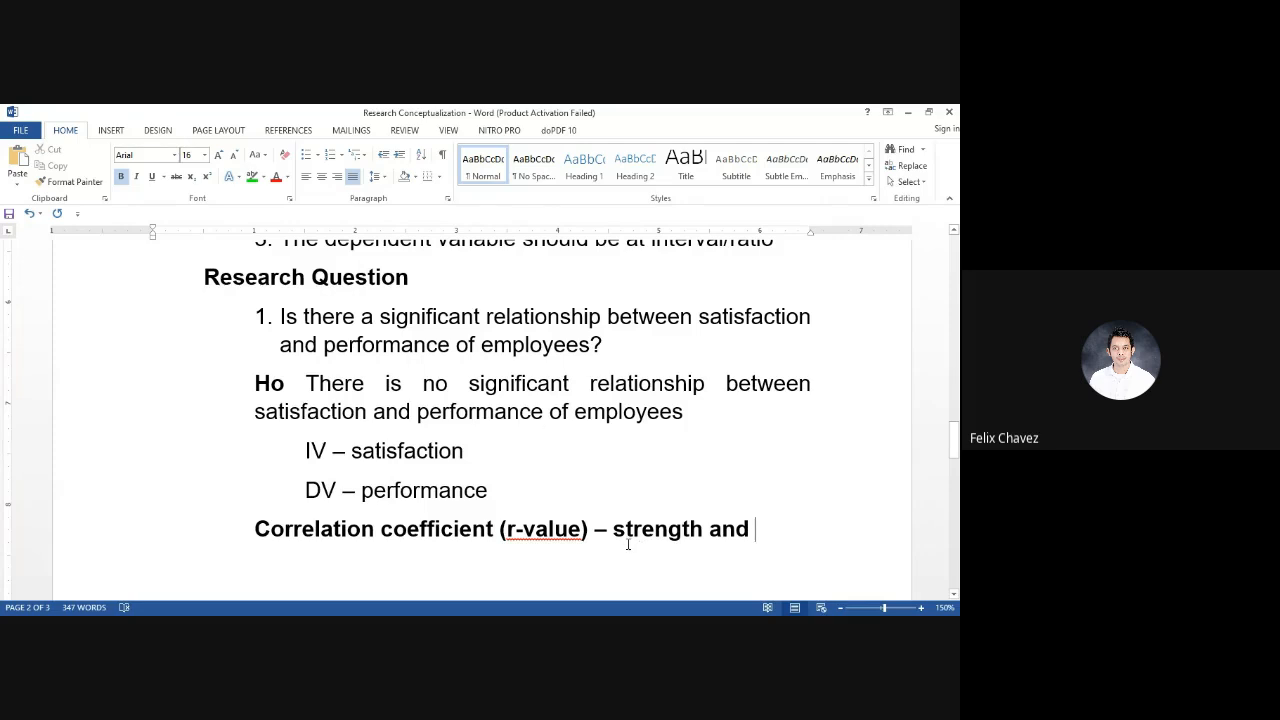
Describe the correlation coefficient as "strength and direction of the relationship" in non-bold text
drag(613, 530, 742, 531)
key(ctrl+b)
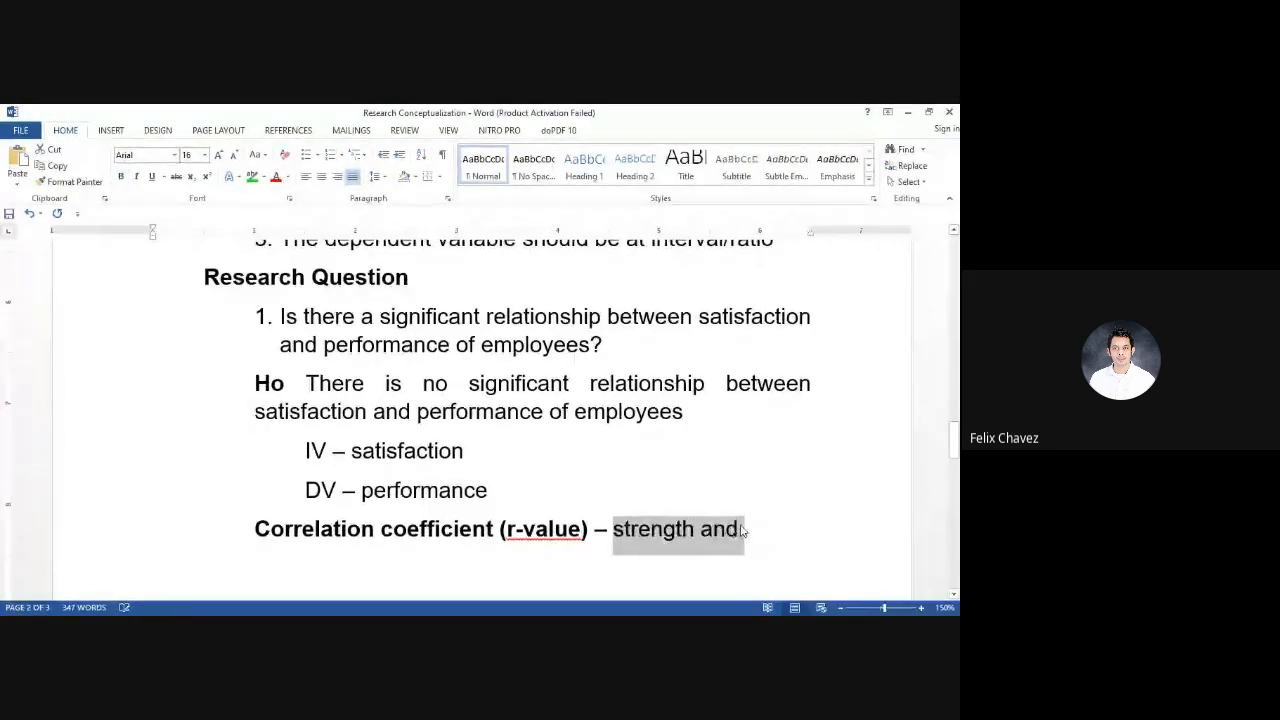
click(752, 527)
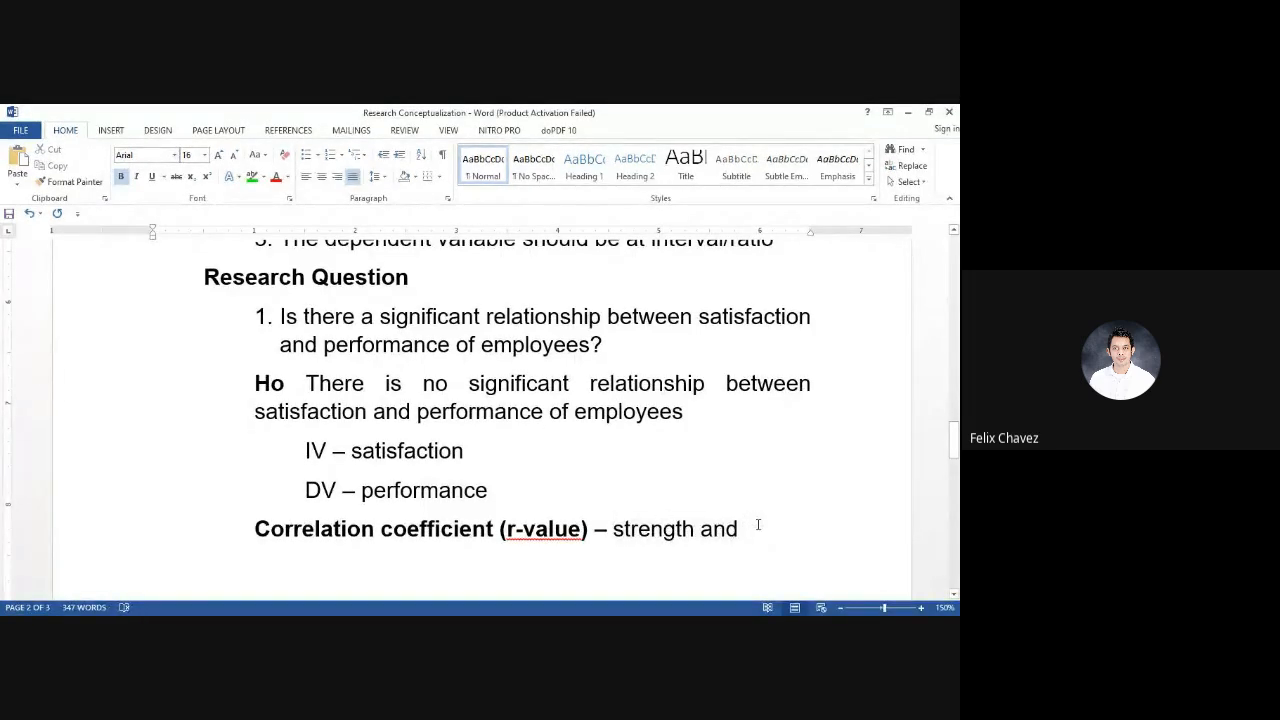
text(directi)
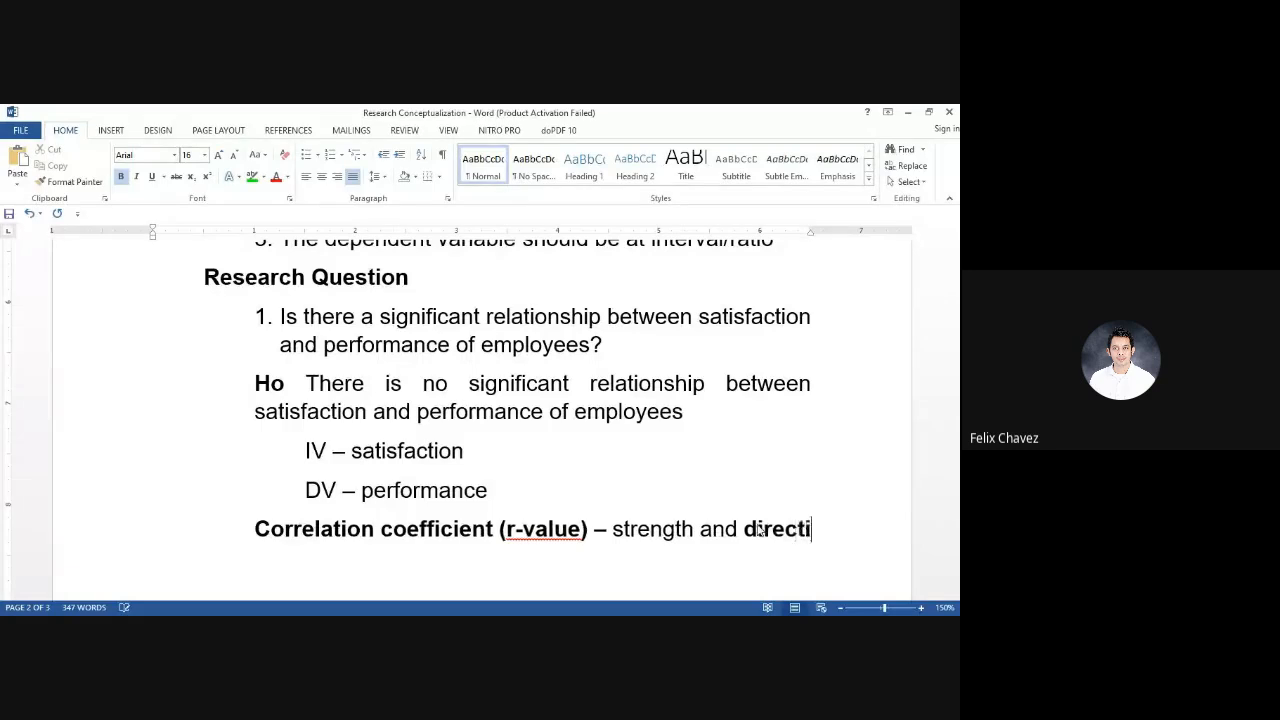
text(on of the )
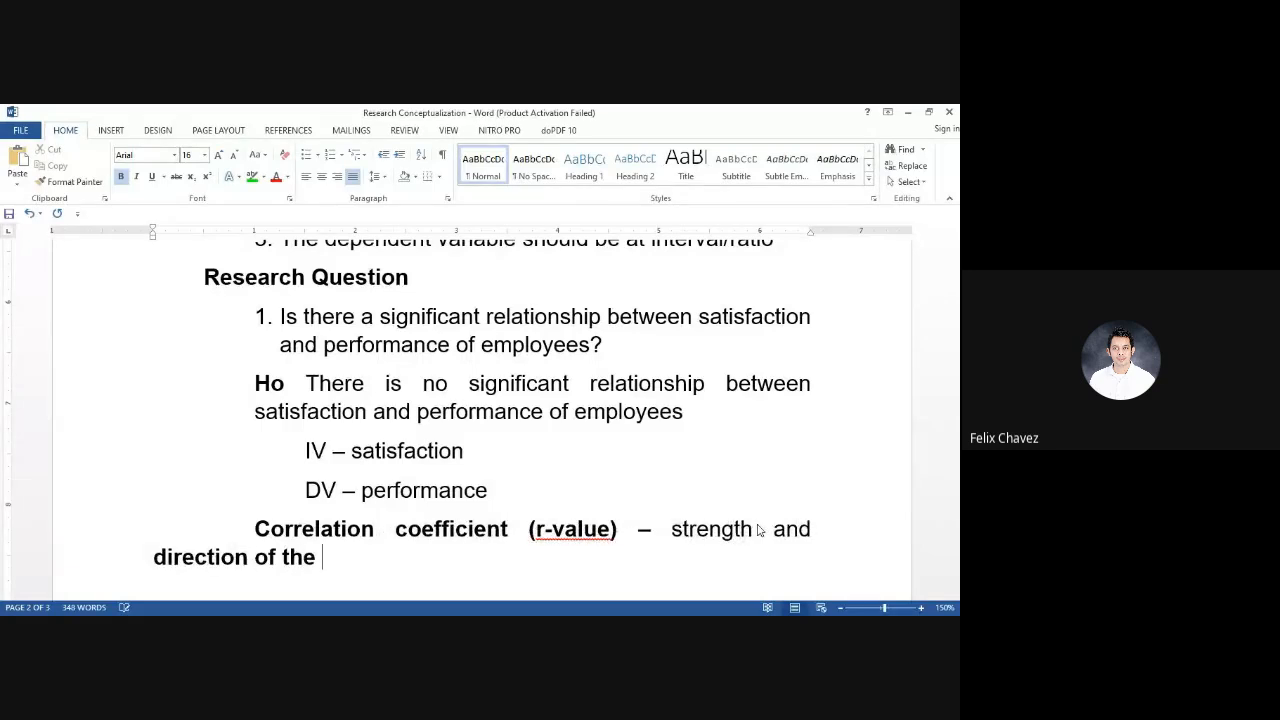
text(relationship)
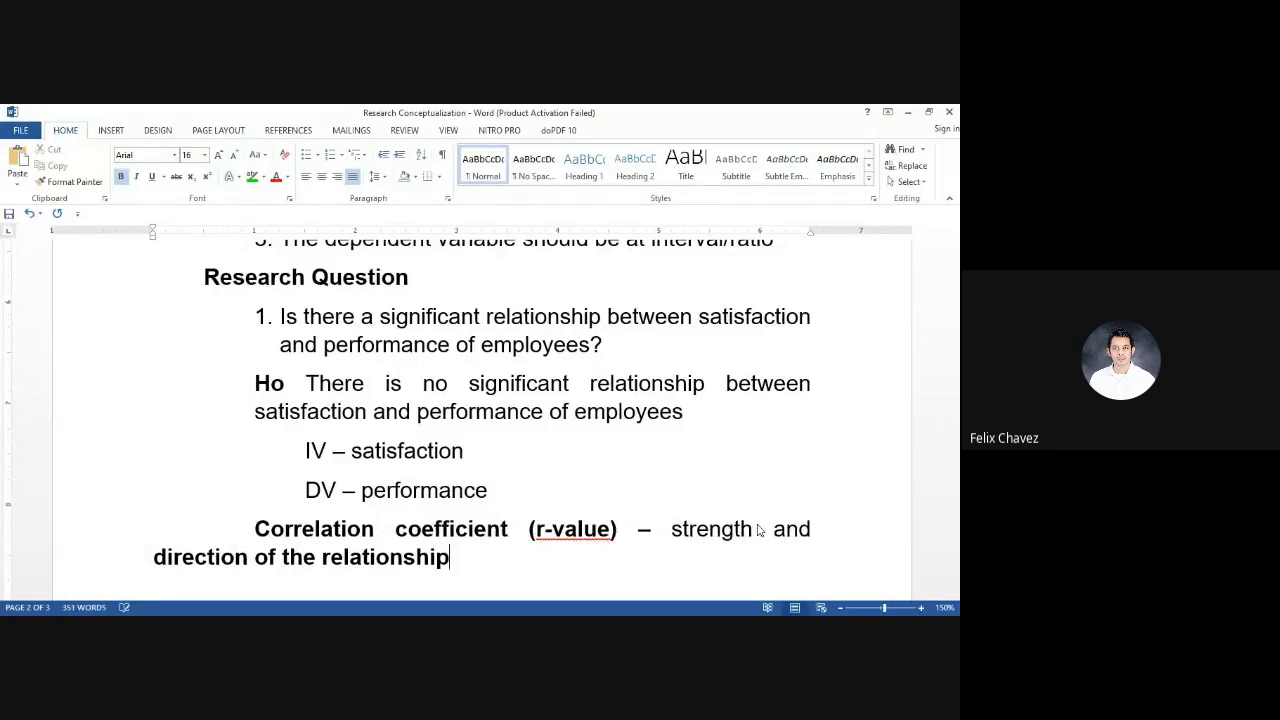
drag(705, 535, 757, 562)
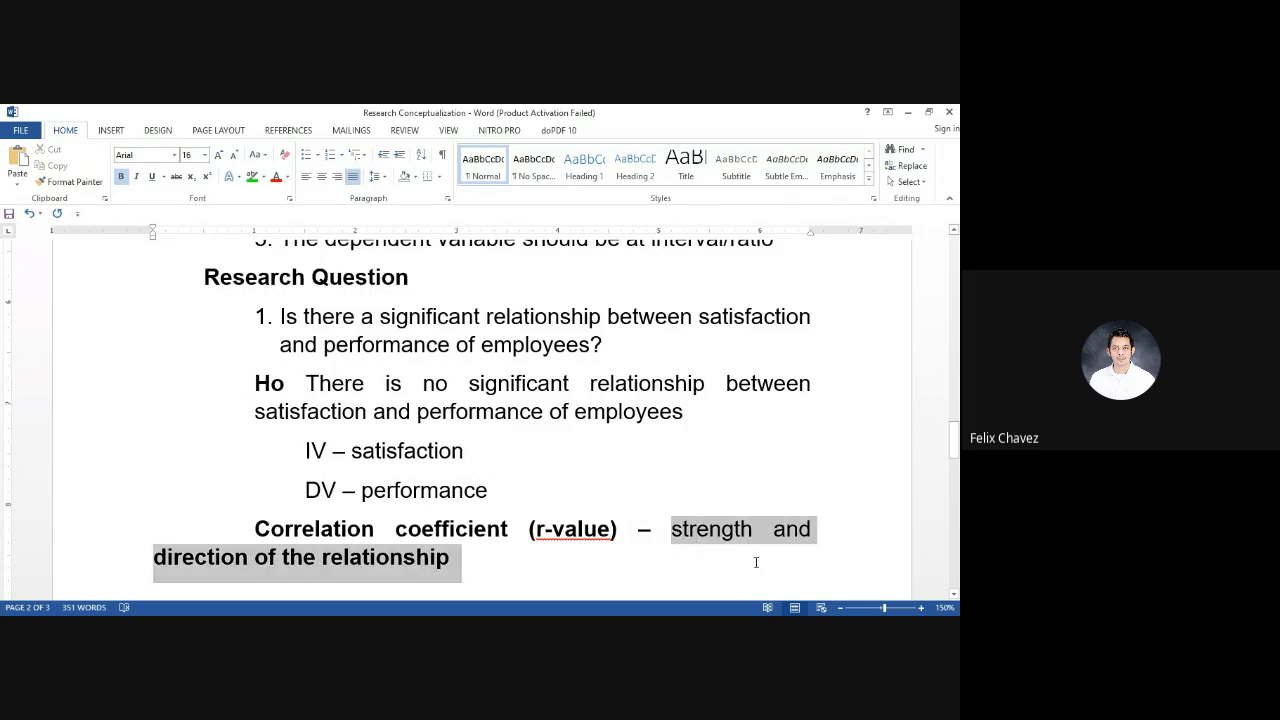
key(ctrl+b)
key(ctrl+b)
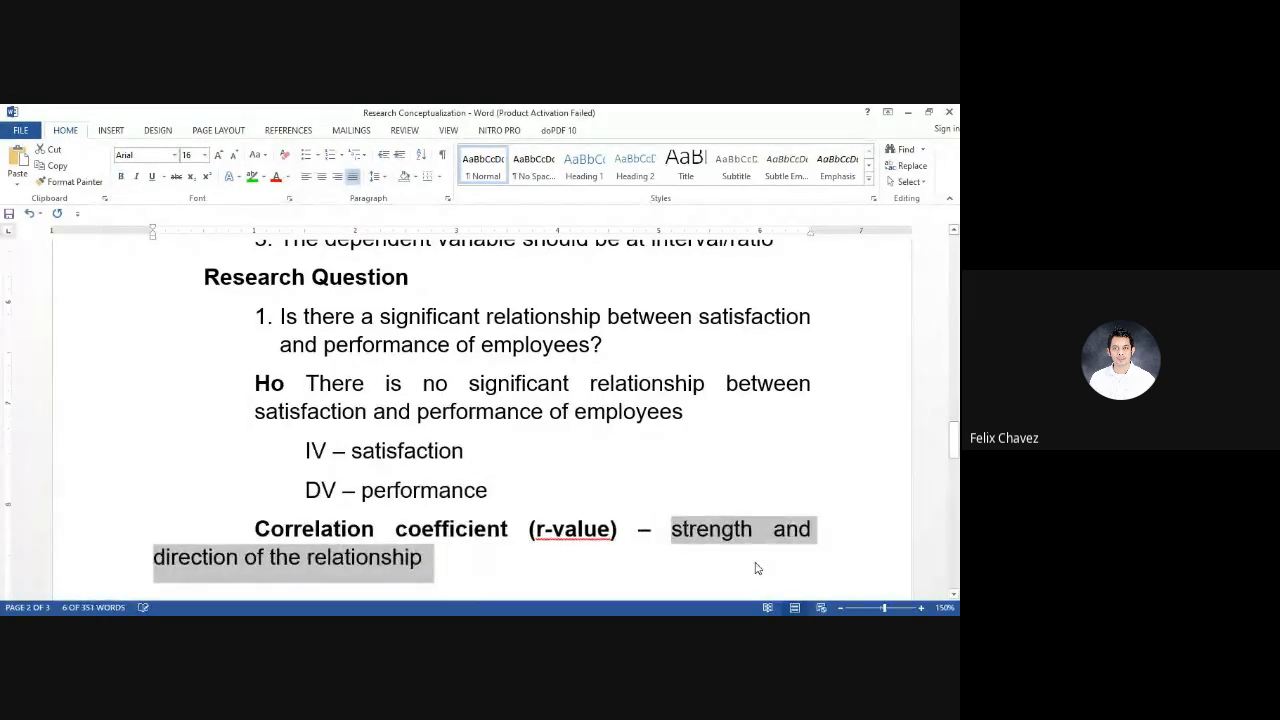
Indent the whole correlation coefficient paragraph so its second line aligns with the first
scroll(757, 566, down, 2)
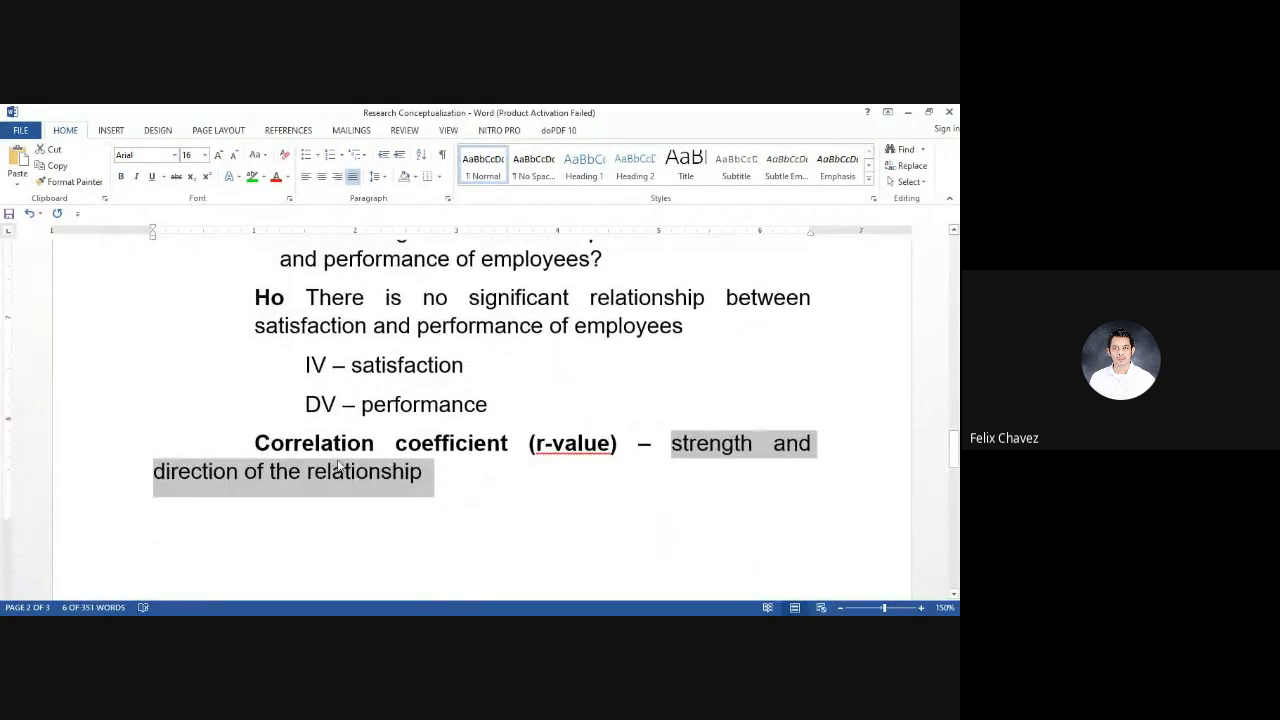
click(154, 472)
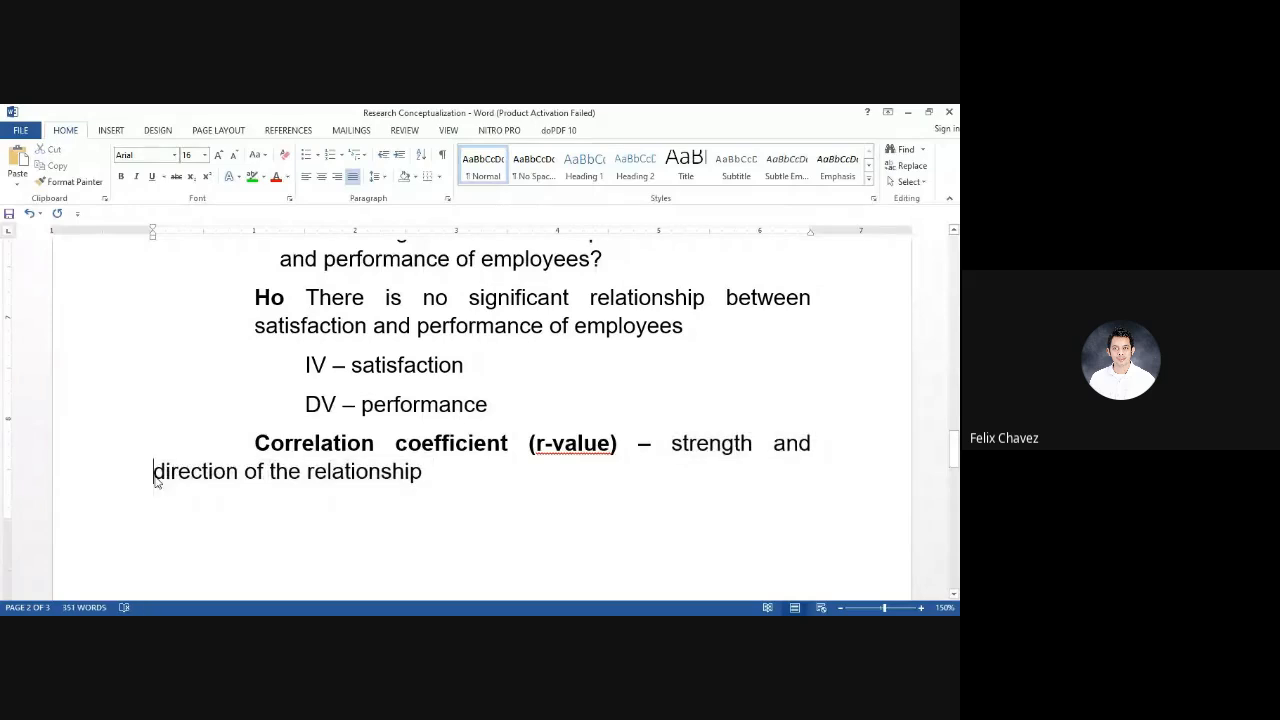
key(Tab)
key(Tab)
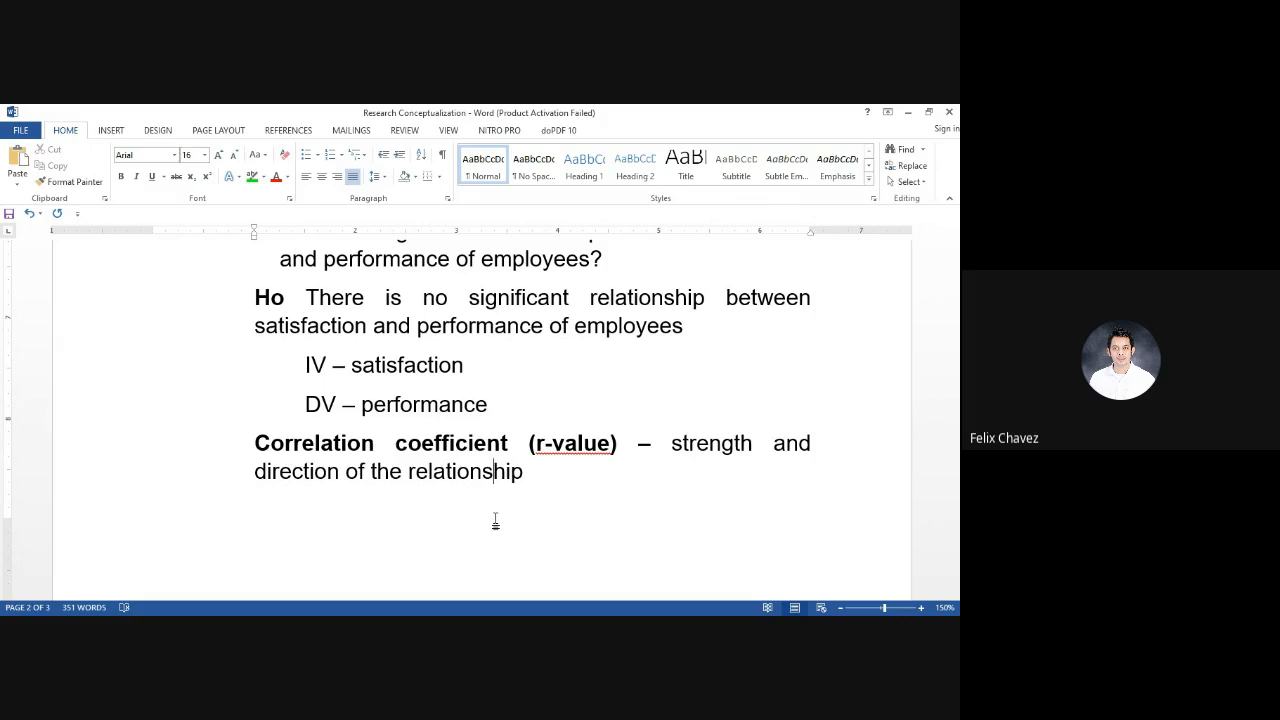
click(563, 510)
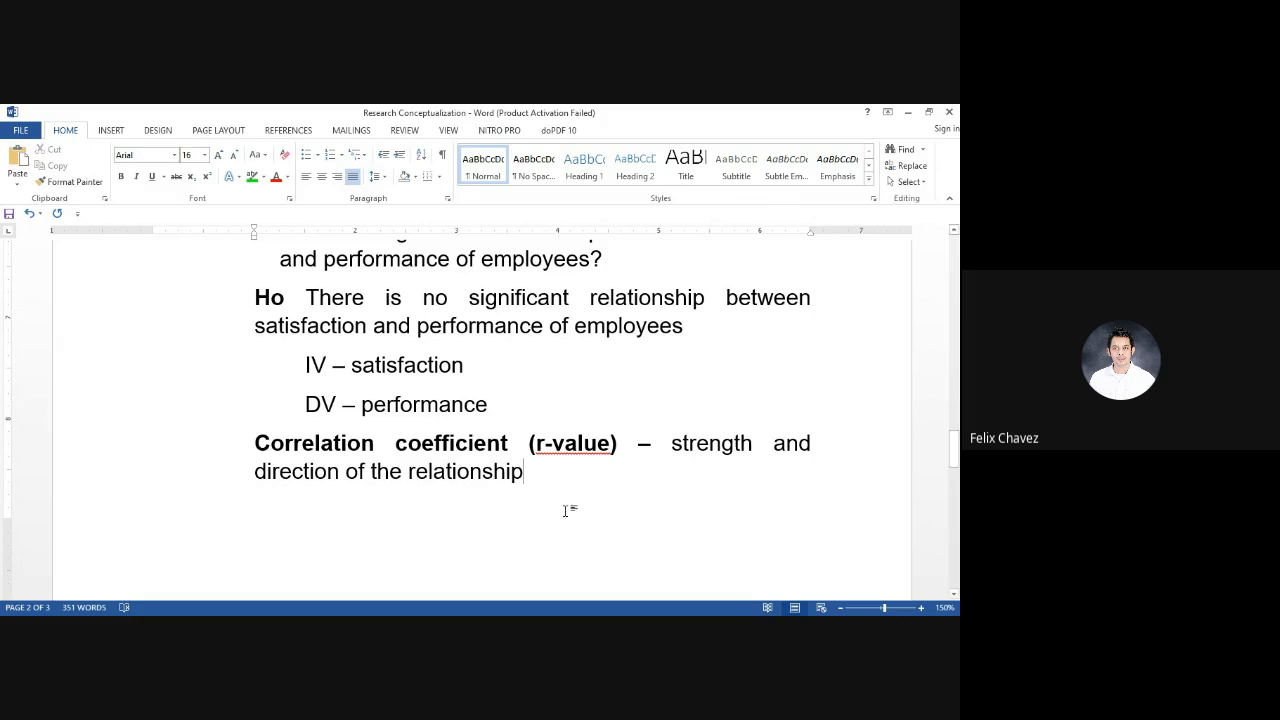
key(ctrl+Return)
key(ctrl+z)
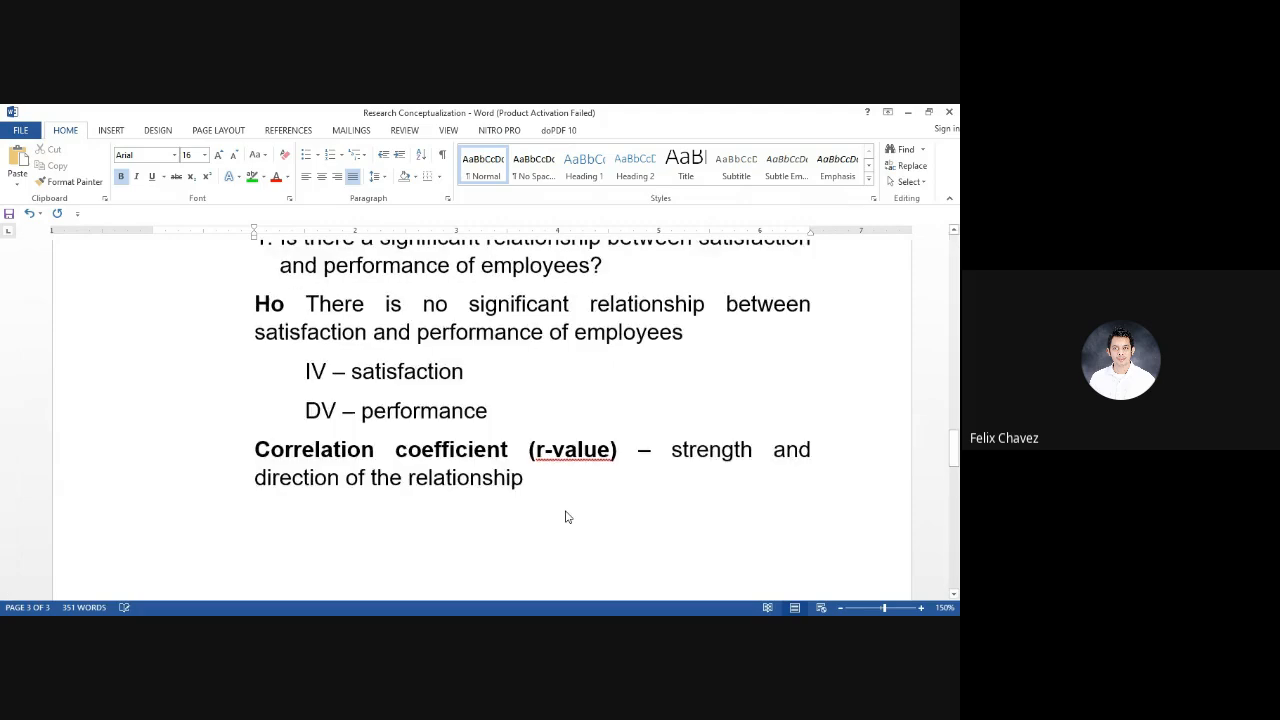
Enter the term "p-value -" on a new page below the correlation coefficient paragraph
click(560, 506)
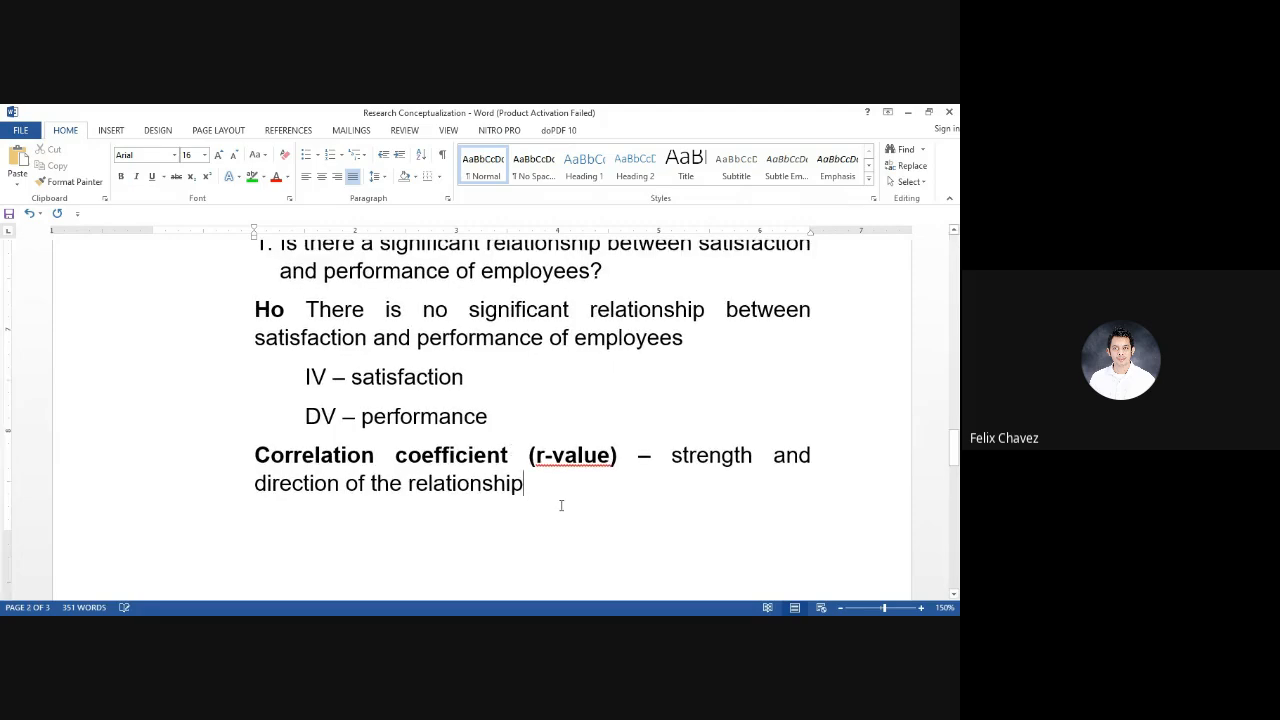
key(ctrl+Return)
text(p)
key(ctrl+b)
text(-value -)
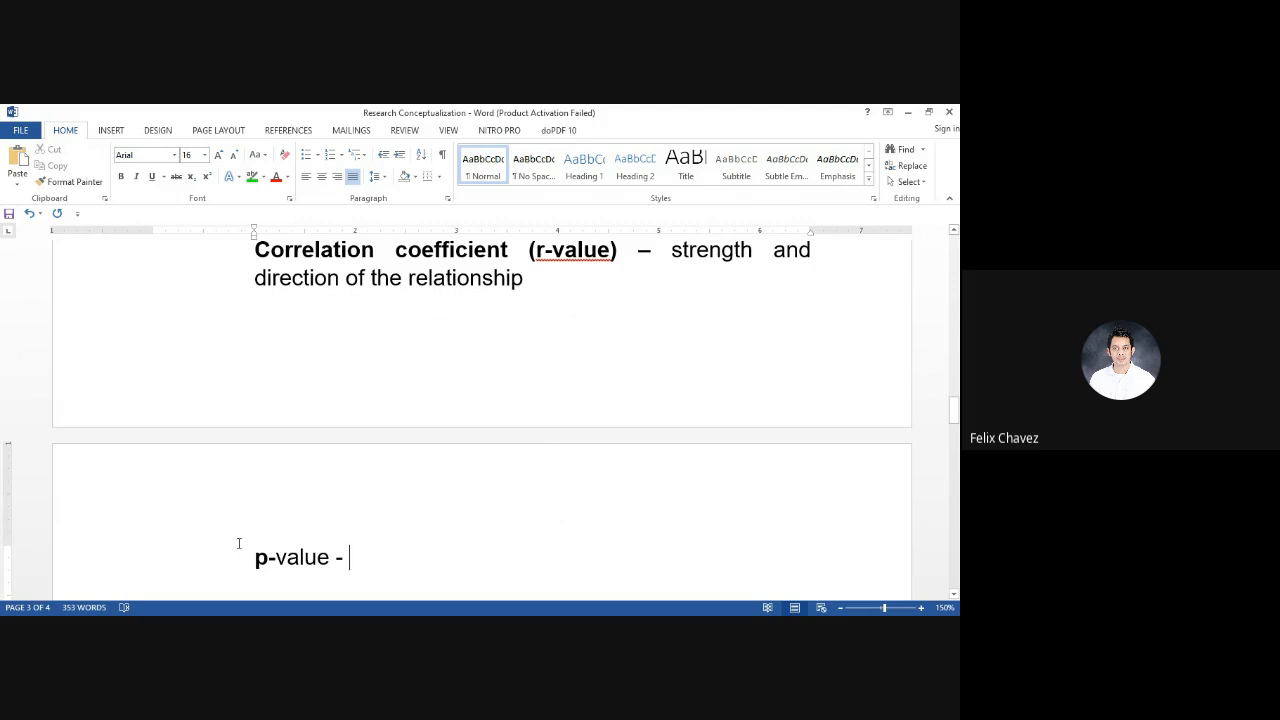
Make the whole term "p-value" bold and remove the dash after it
double_click(290, 560)
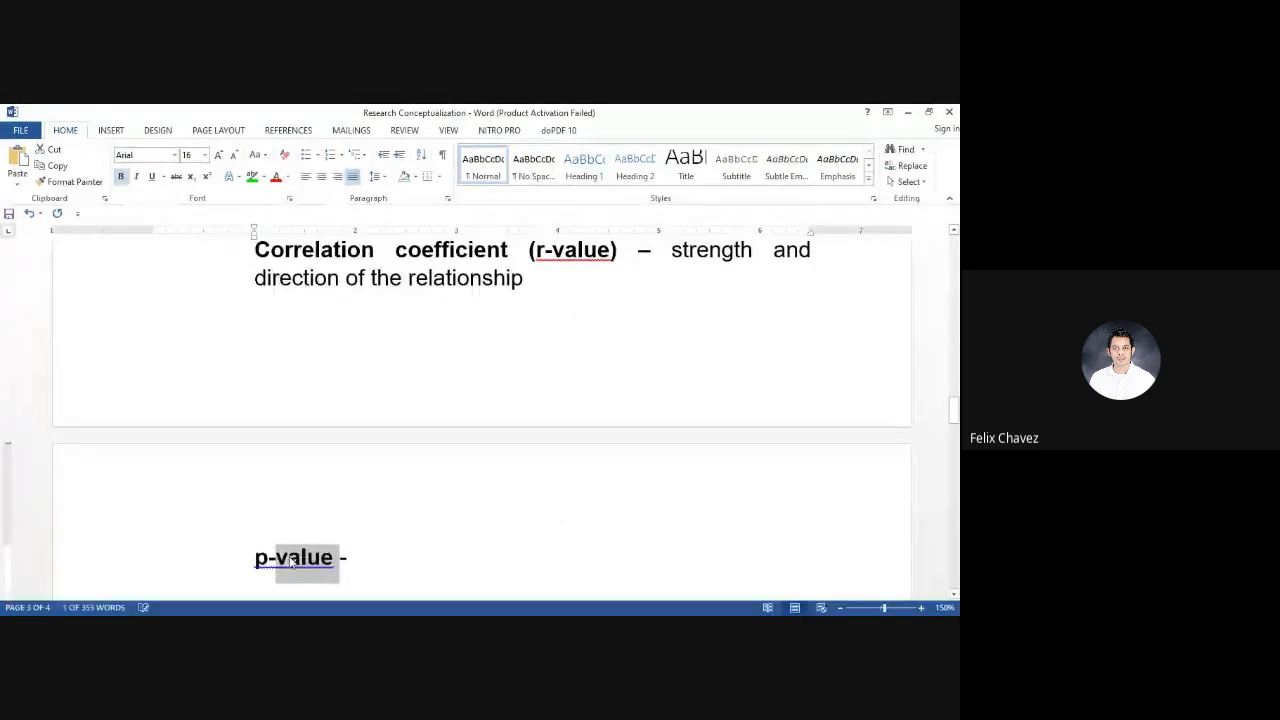
click(356, 550)
key(BackSpace)
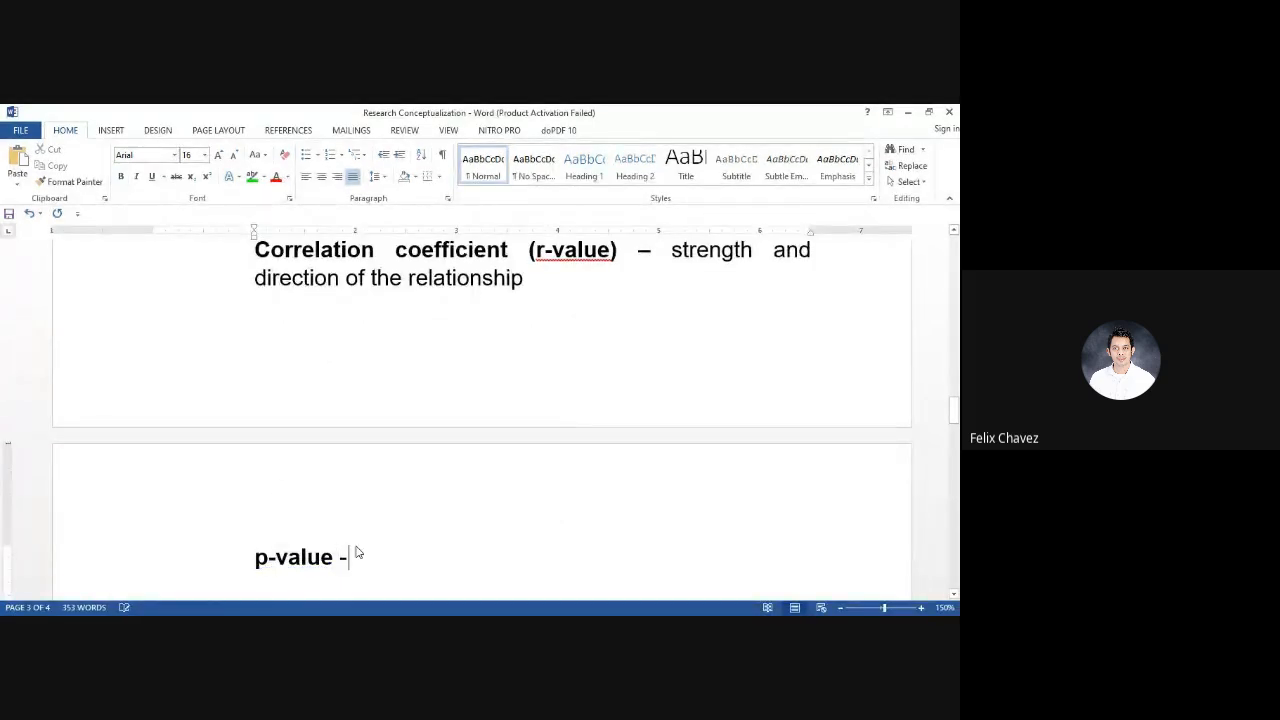
Below "p-value", enter the indented non-bold line "if the p-value is less than or equal to .05 then the relationship is significant"
key(Return)
text(if th)
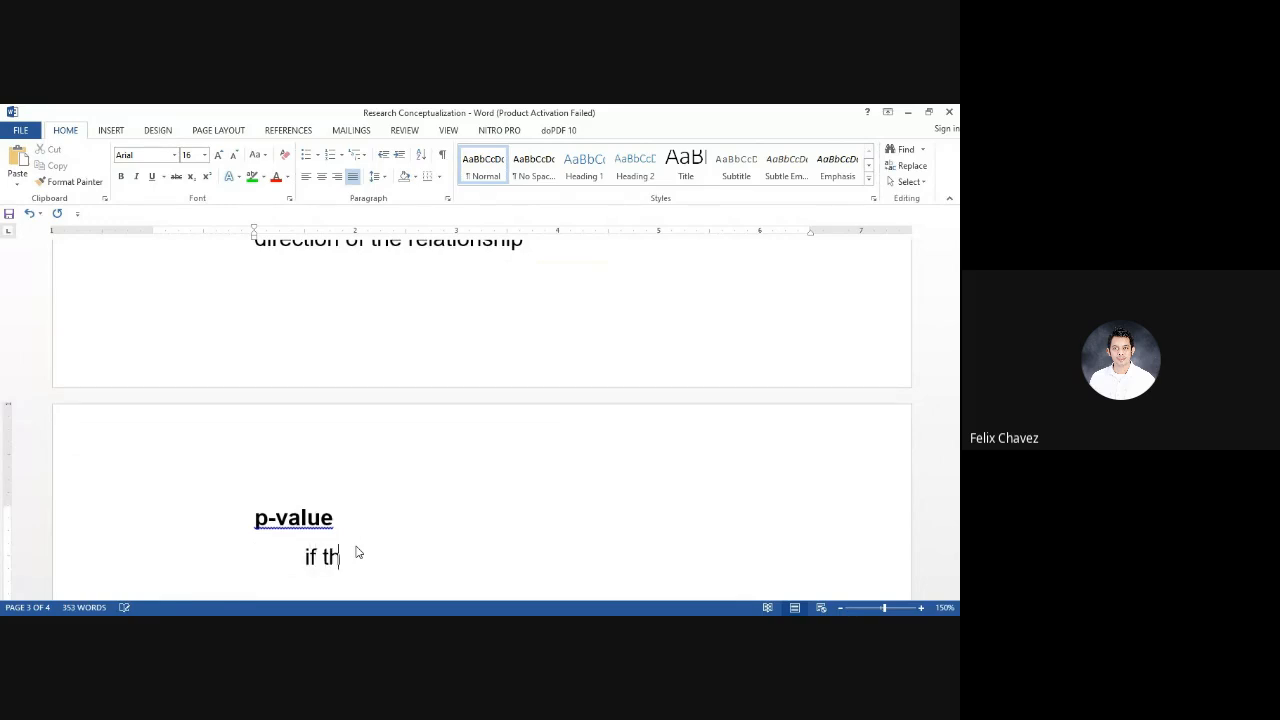
text(e p-value is less than or equal to .05 then the rel)
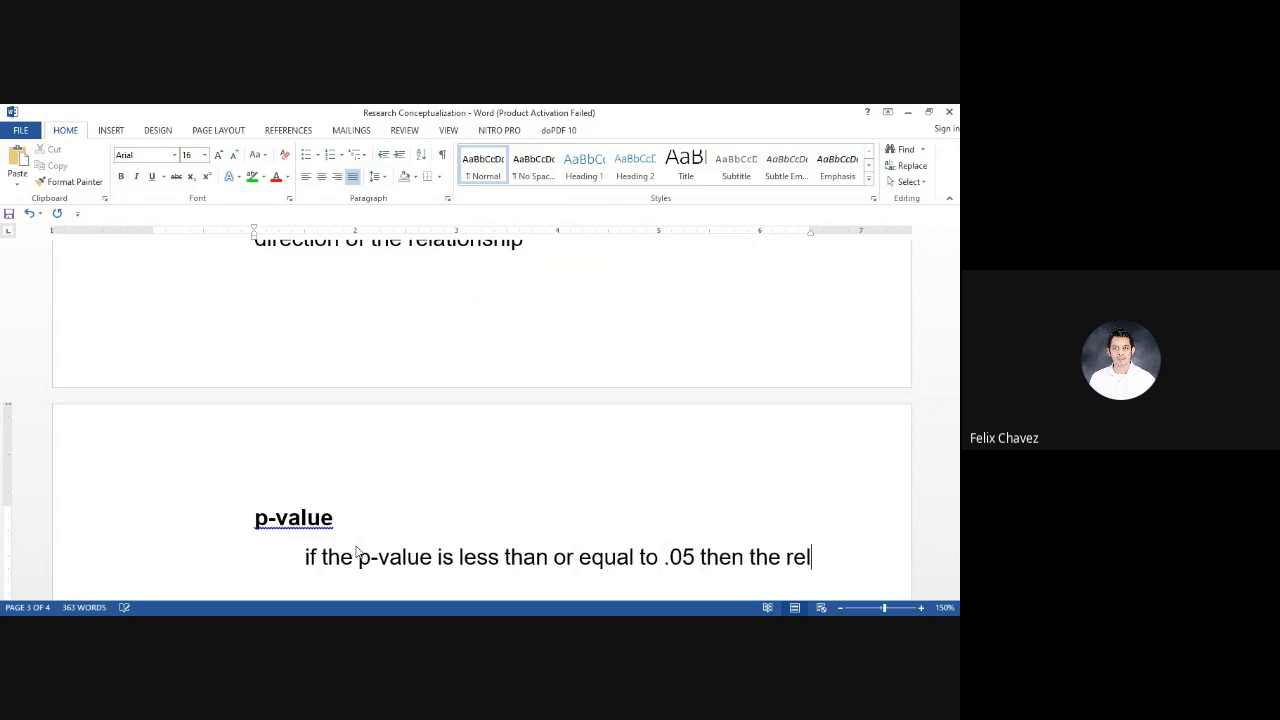
text(ationship is significant)
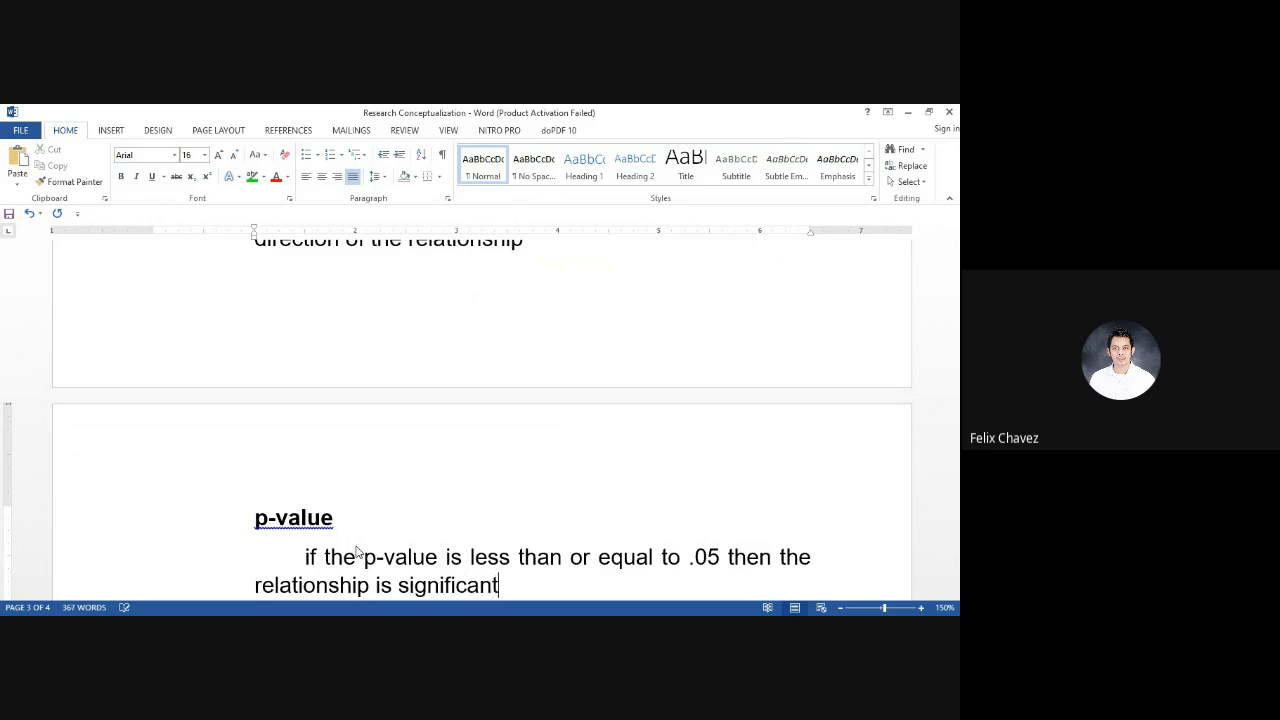
Turn the sentence about a p-value of .05 or less into an indented dash list item
key(Return)
key(Tab)
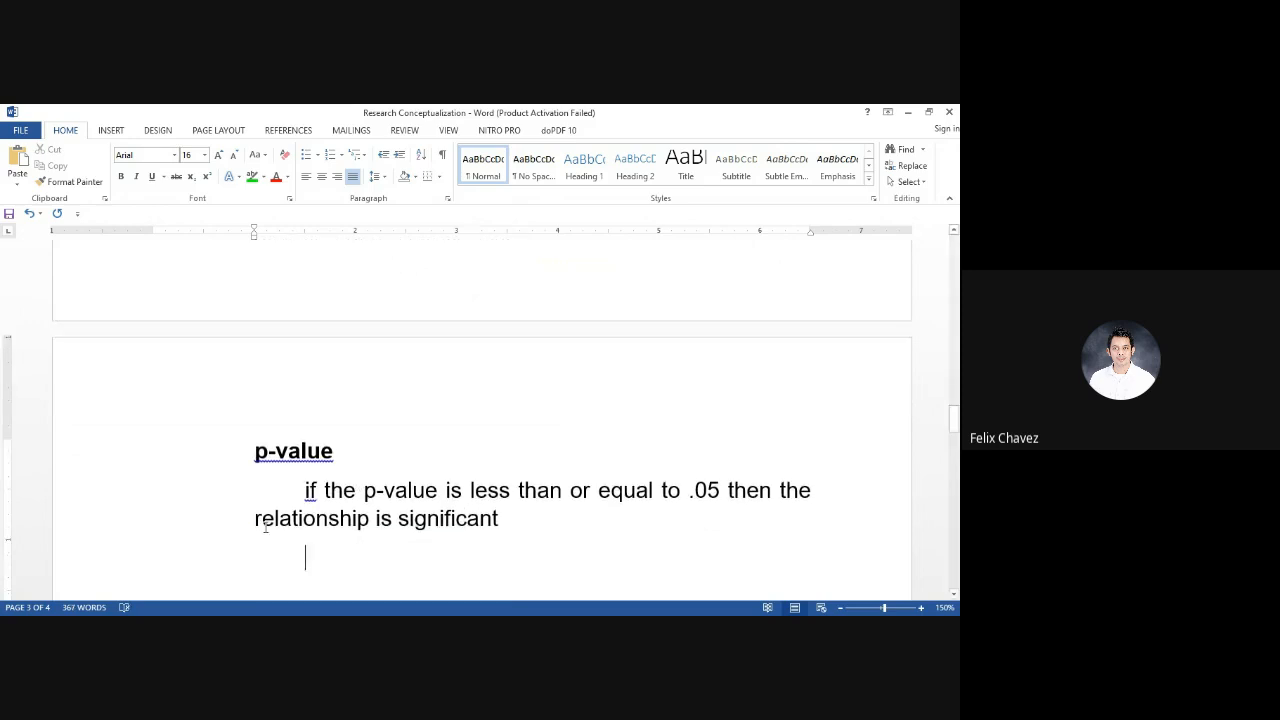
click(302, 489)
text(-)
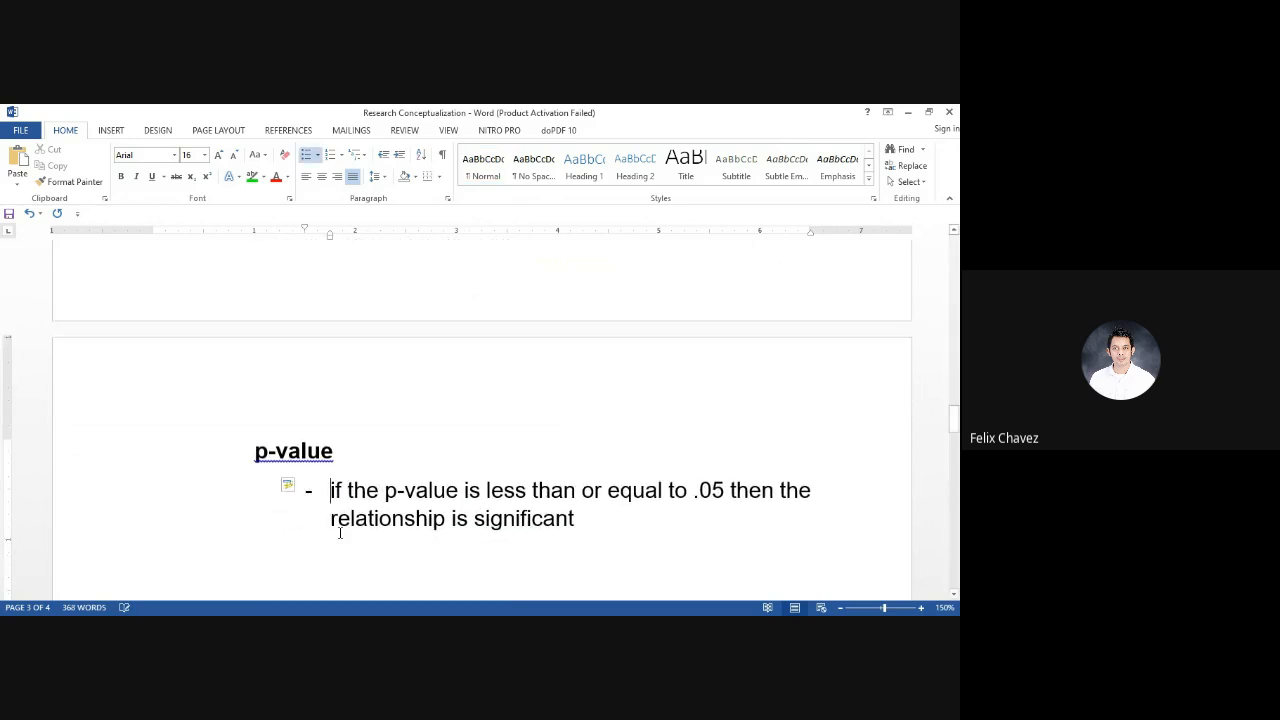
Add the dash item "if the p-value is greater than .05 then the relationship is not significant" and end the list
key(Return)
text(if the p-value is greater than .05 then the relationship is not sign)
text(t)
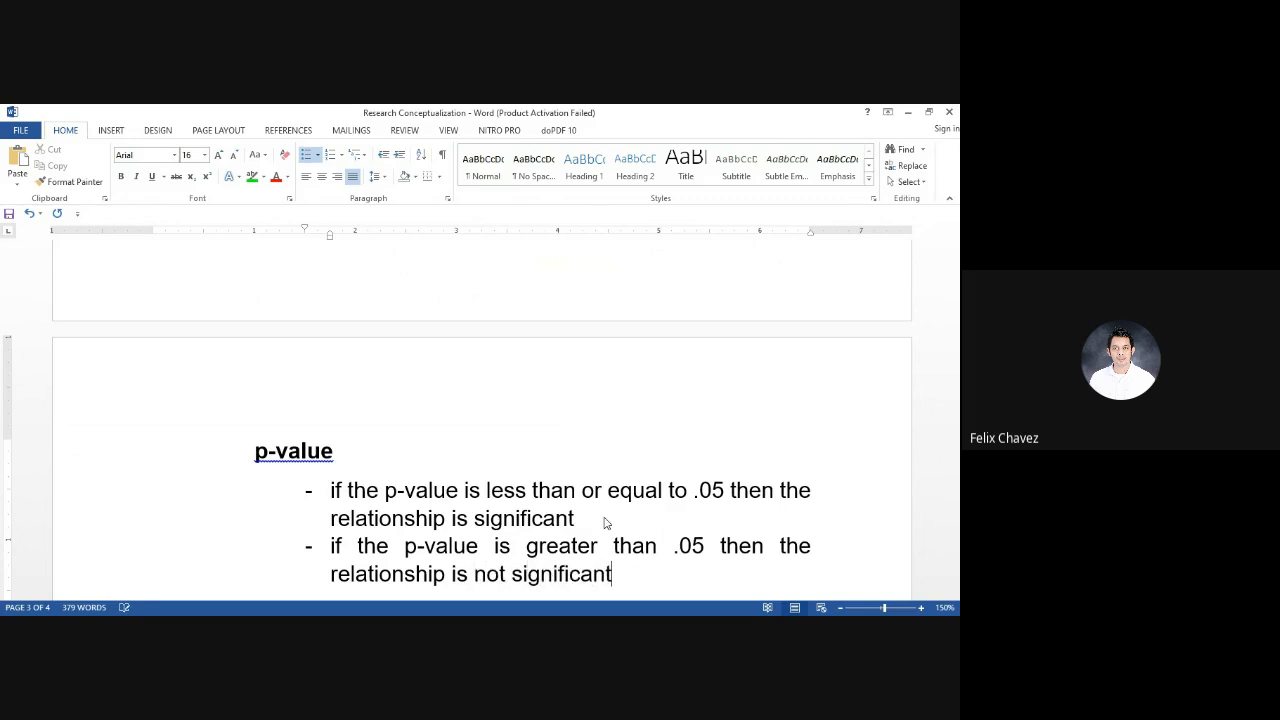
key(Return)
key(Return)
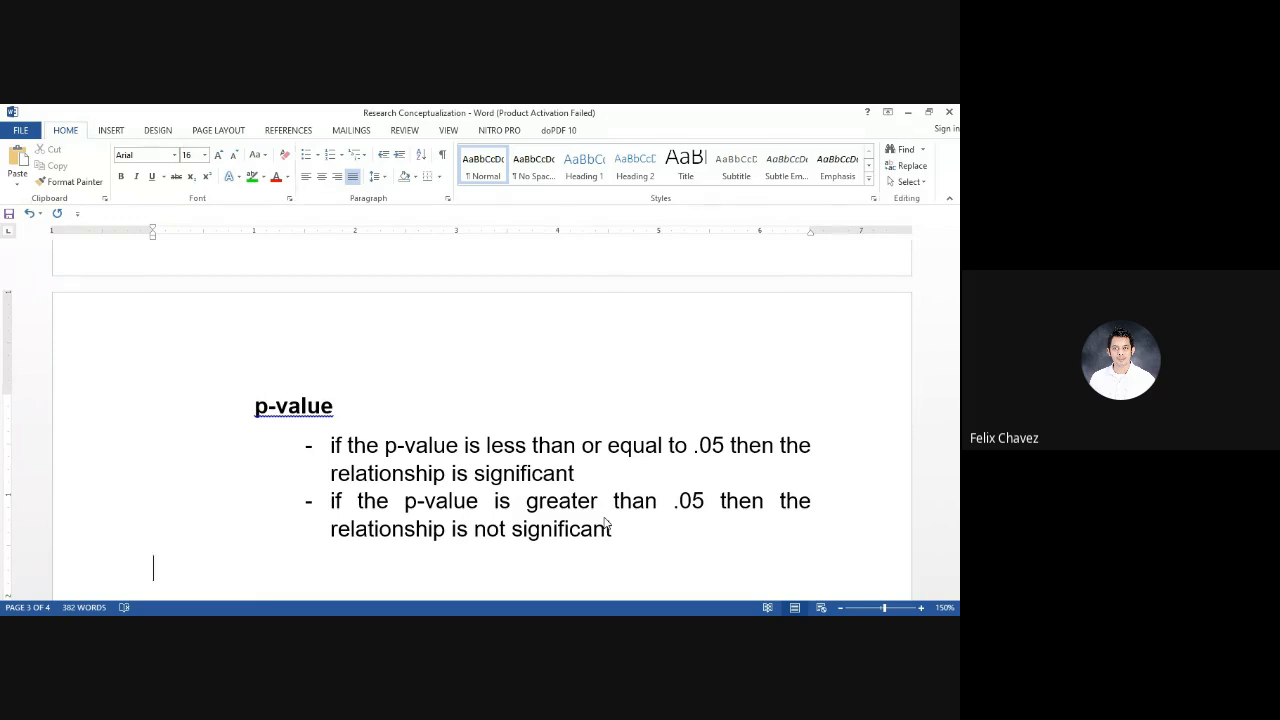
Review the p-value rules, the correlation coefficient definition, the Pearson r assumptions and the research question
scroll(607, 523, up, 5)
scroll(605, 522, down, 2)
scroll(605, 522, down, 4)
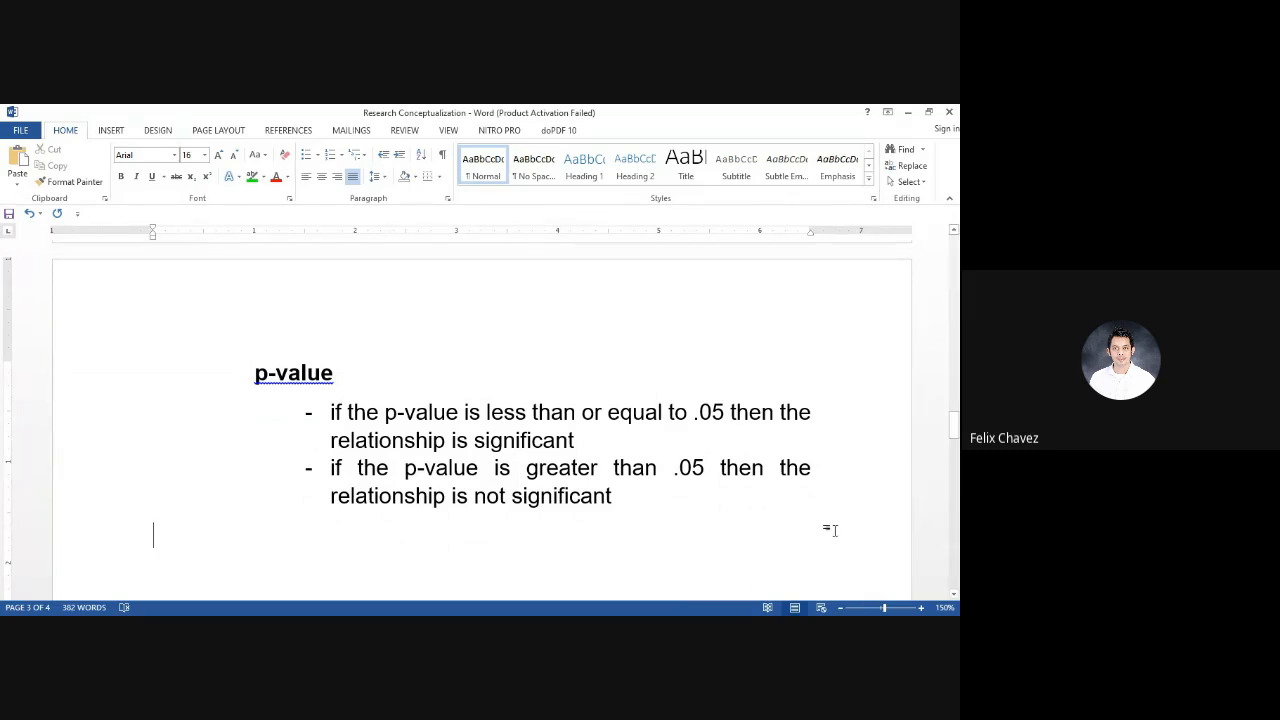
scroll(830, 530, up, 5)
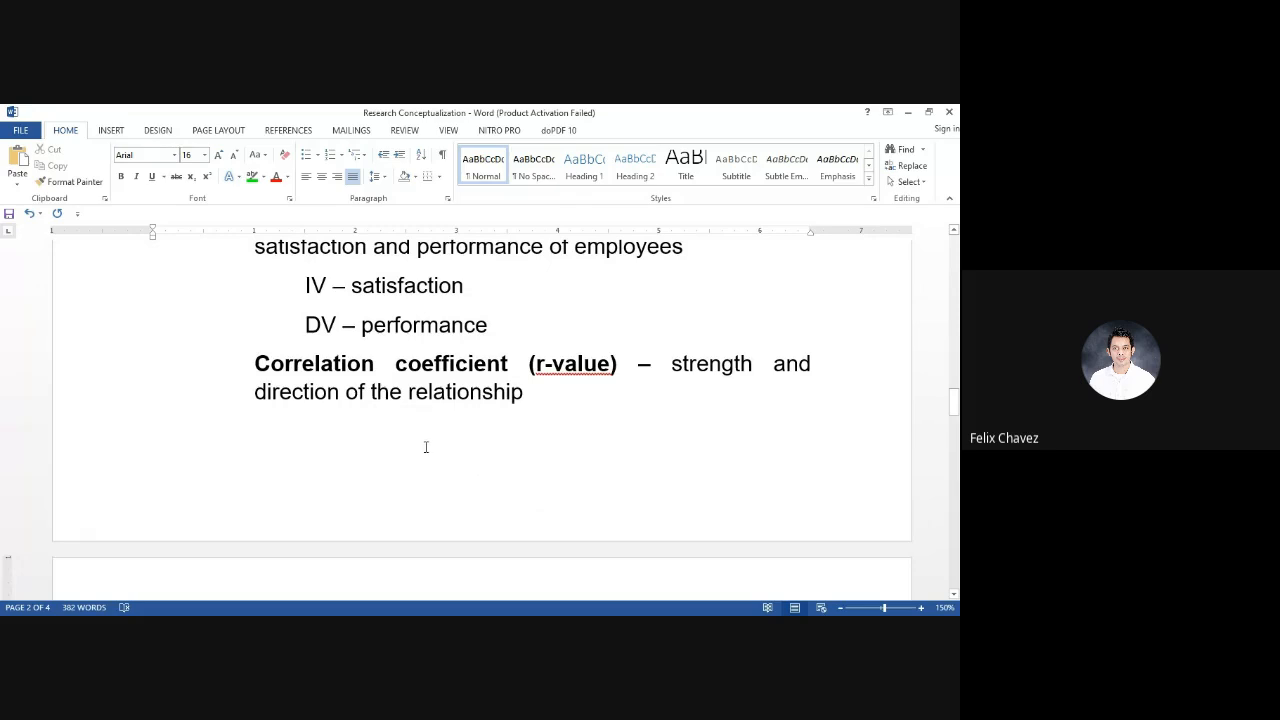
double_click(292, 392)
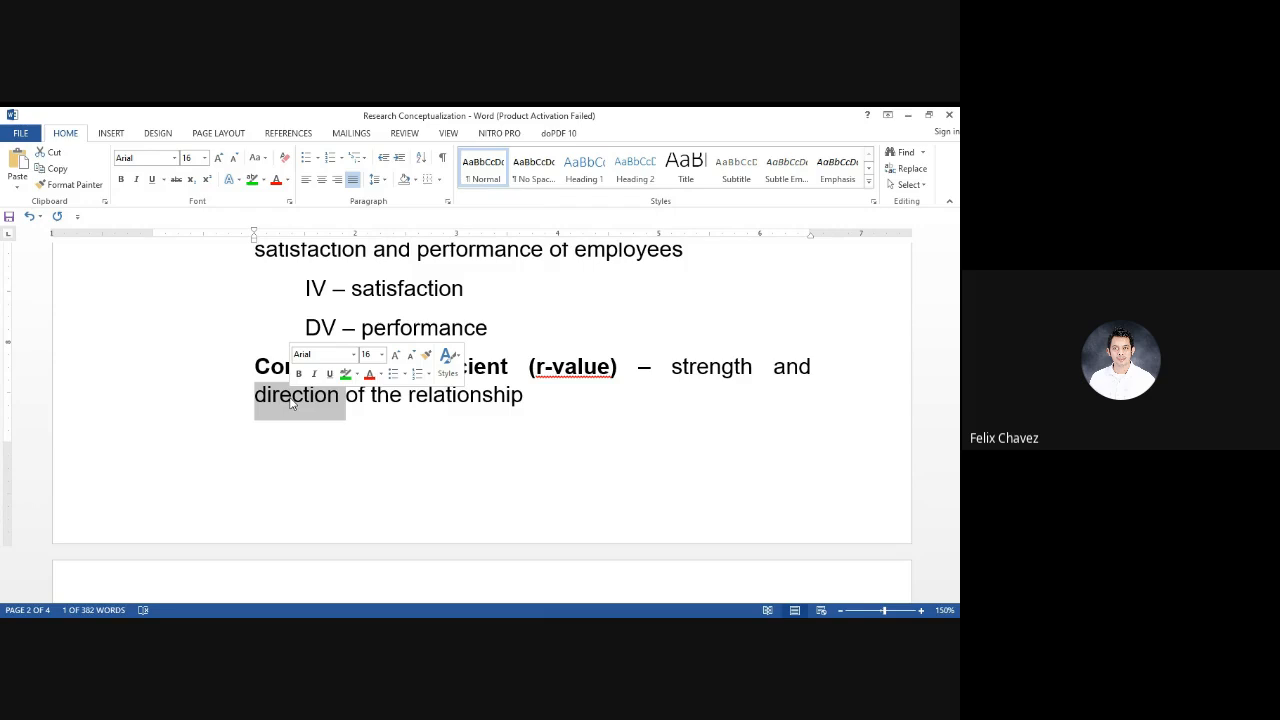
click(434, 450)
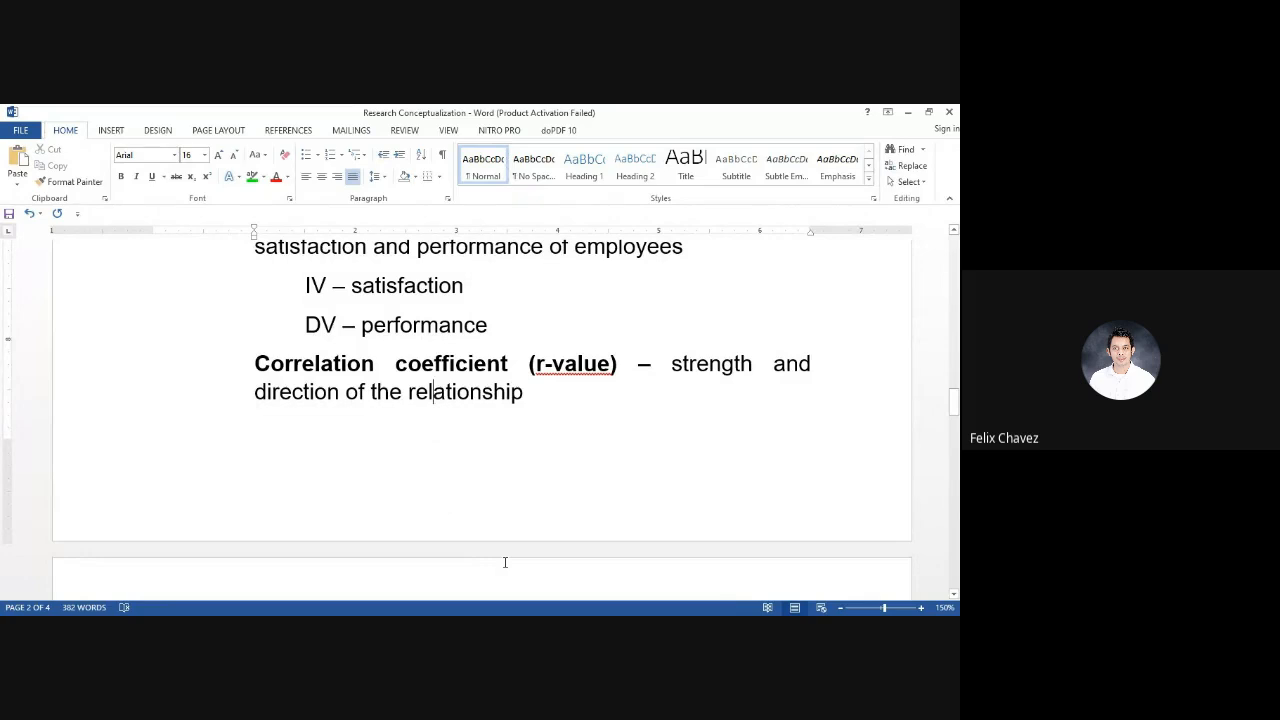
scroll(505, 562, down, 5)
click(494, 421)
scroll(494, 420, down, 2)
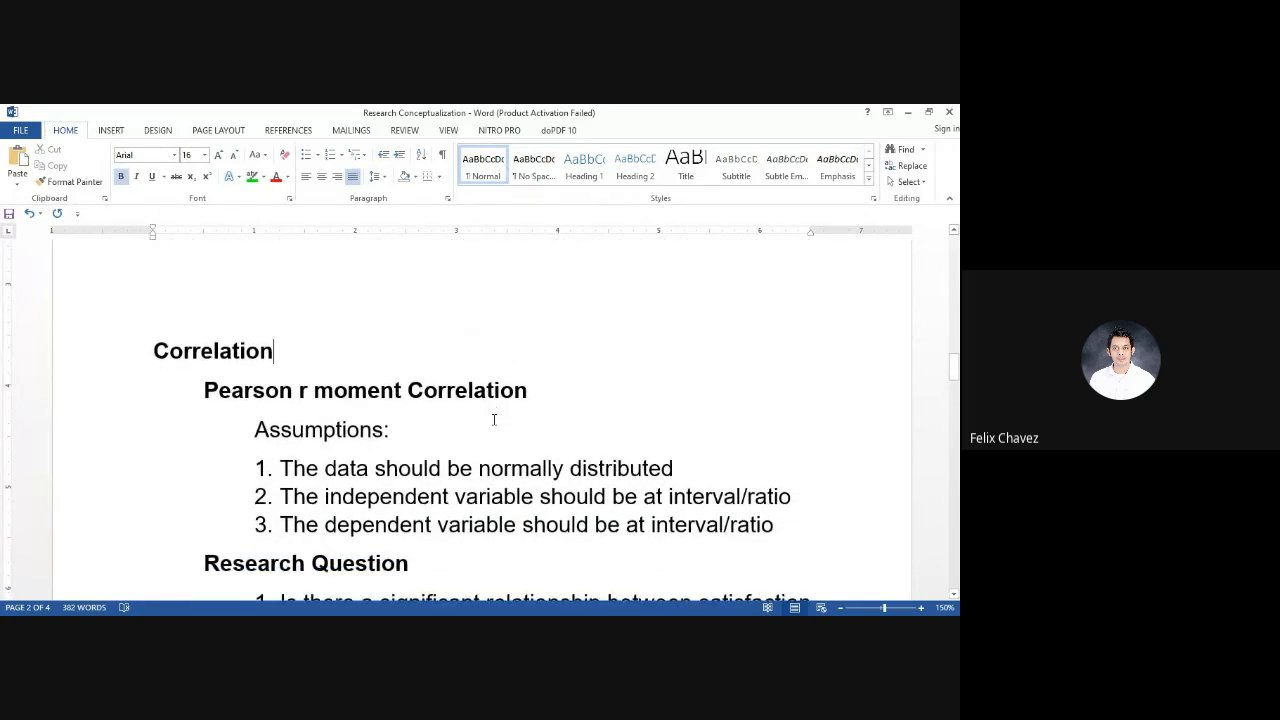
scroll(494, 420, down, 2)
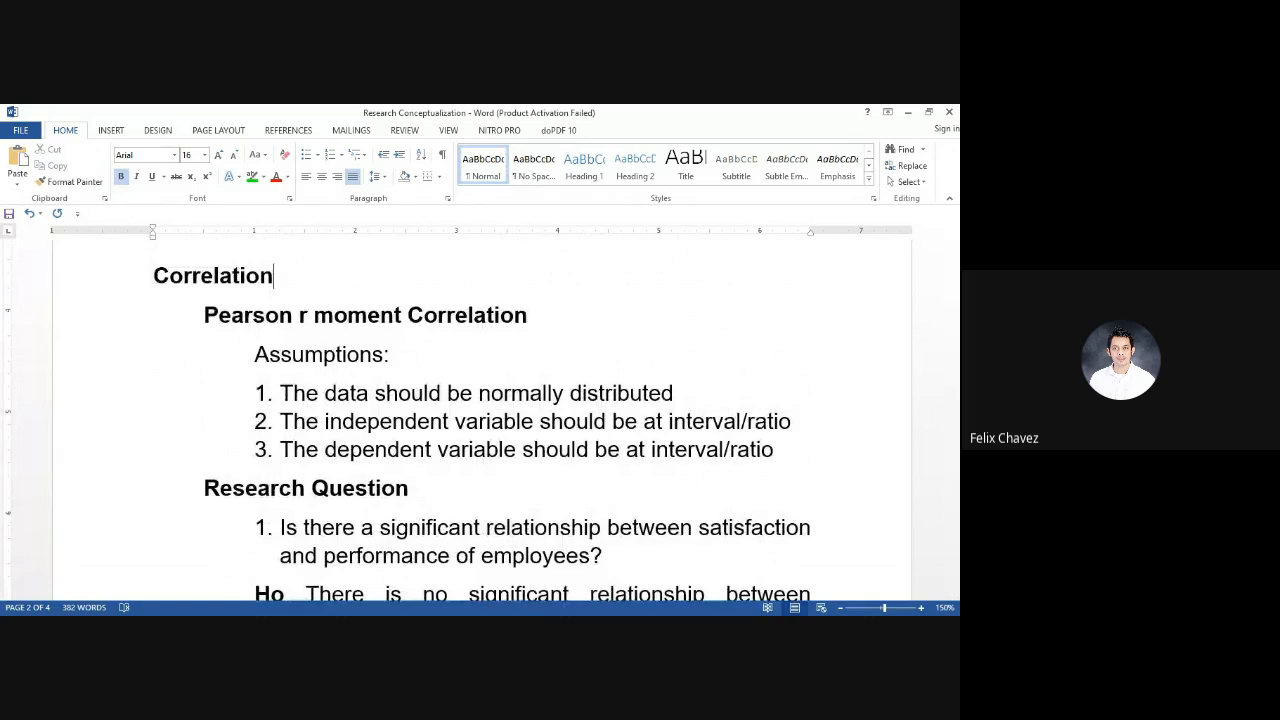
Switch to JASP and remove Satisfaction and Performance from the Correlation analysis variables
click(512, 615)
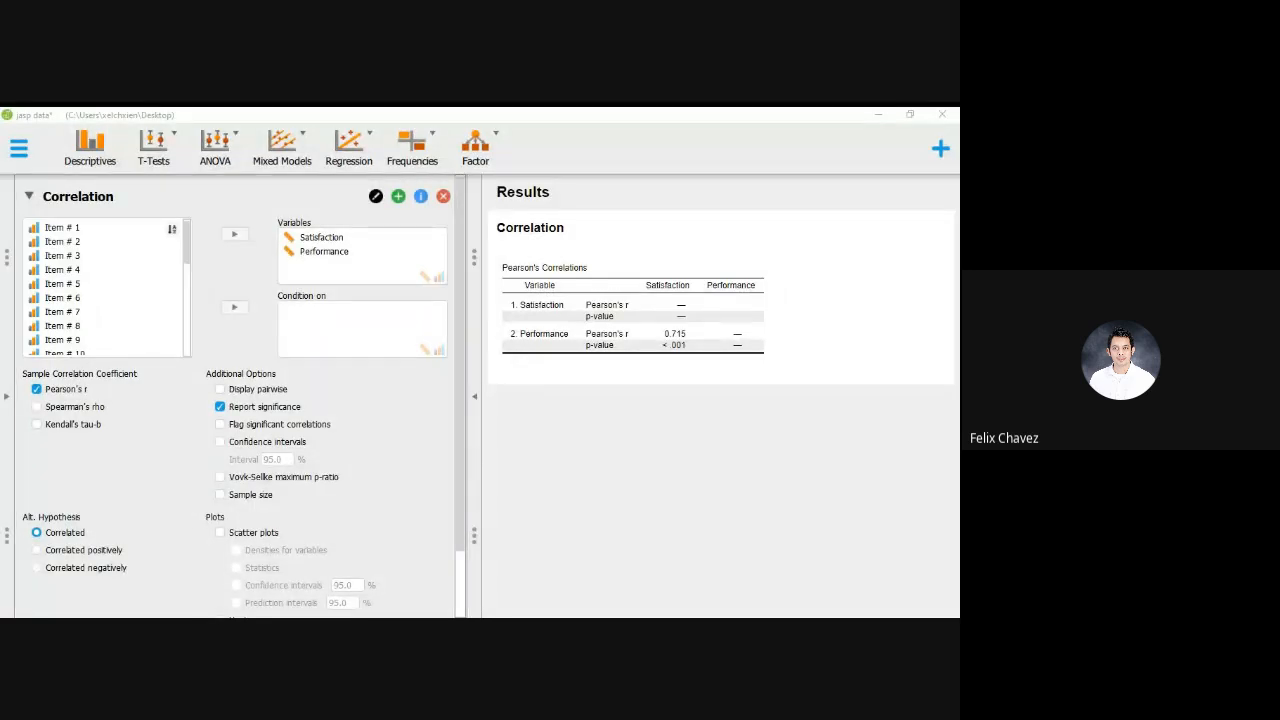
key(alt+Tab)
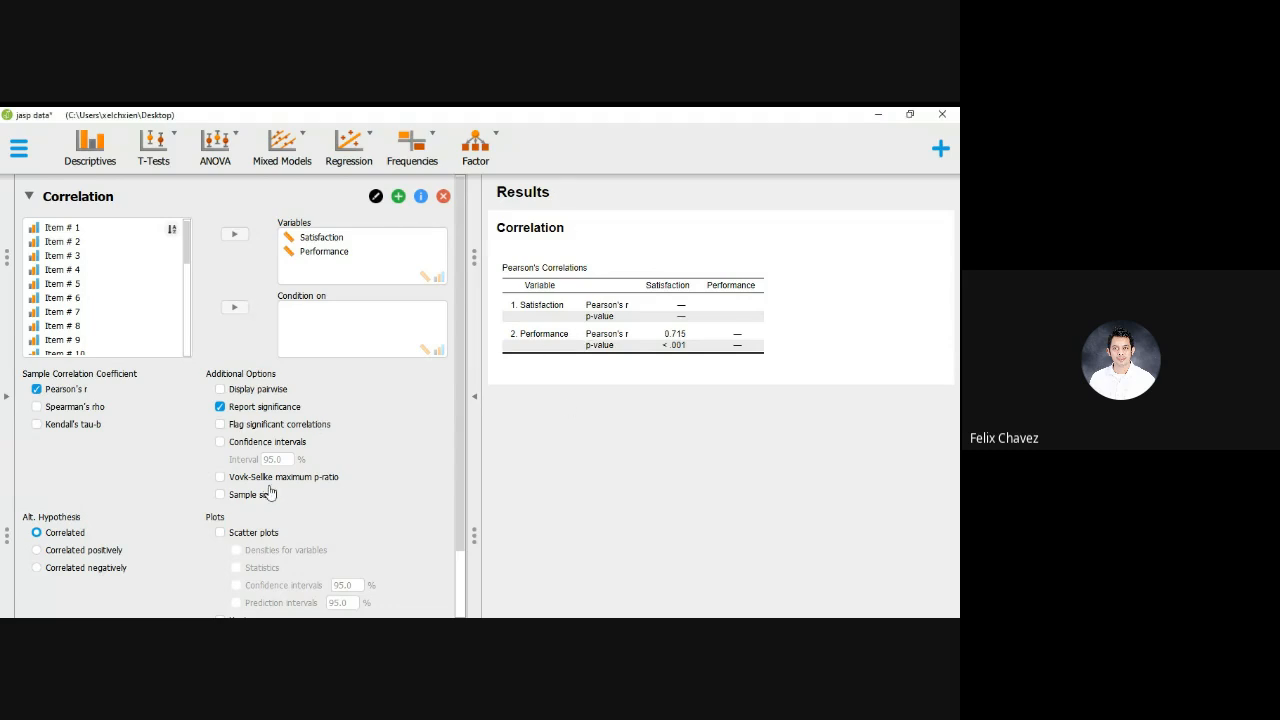
click(325, 242)
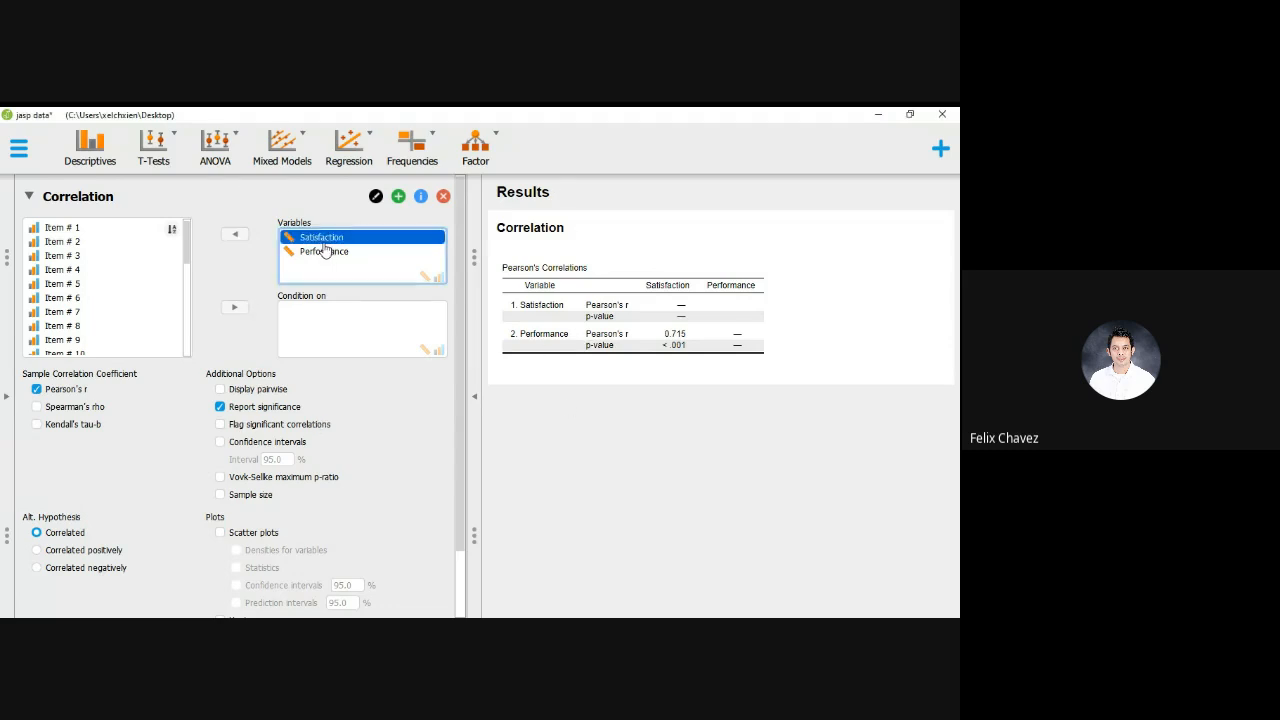
double_click(322, 243)
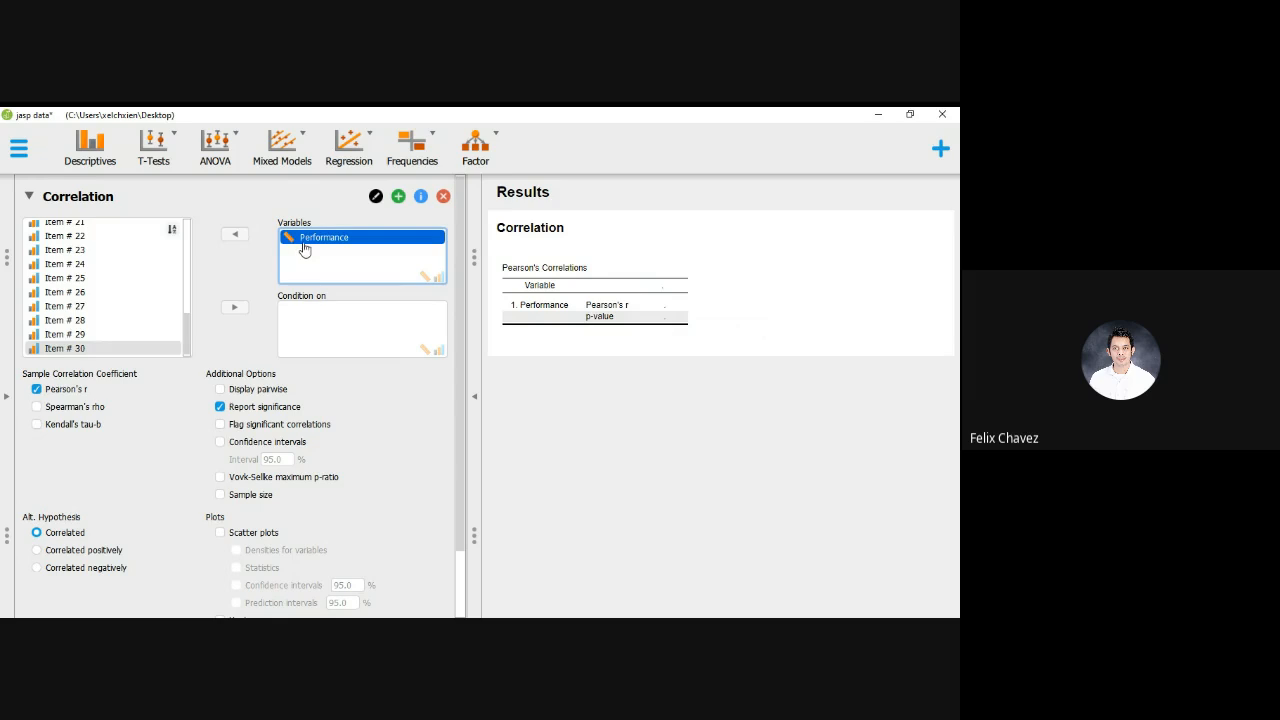
click(239, 238)
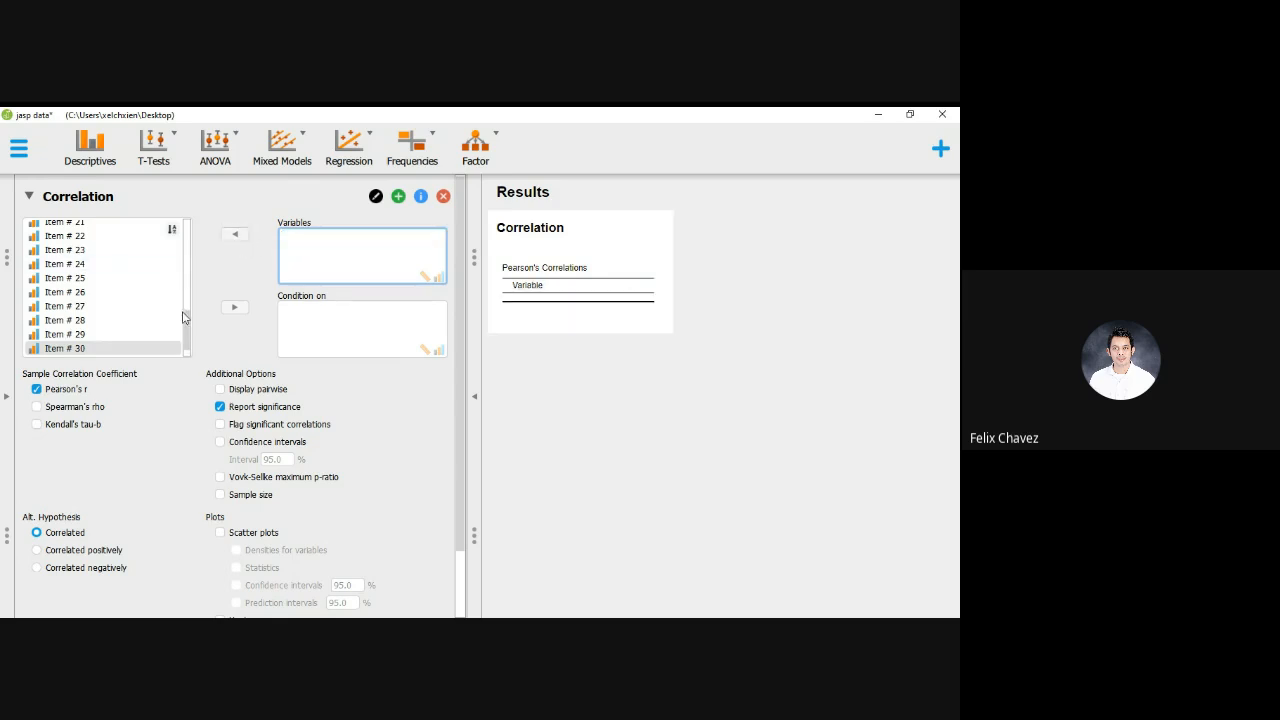
click(33, 155)
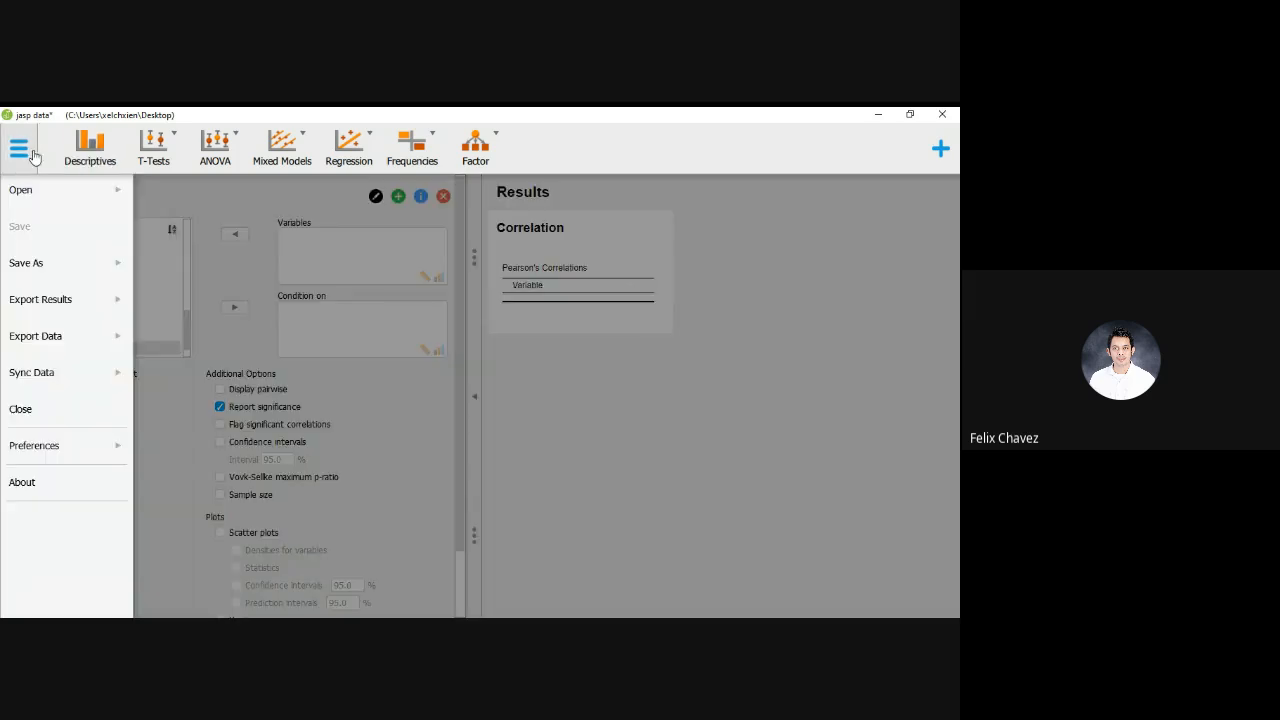
click(327, 210)
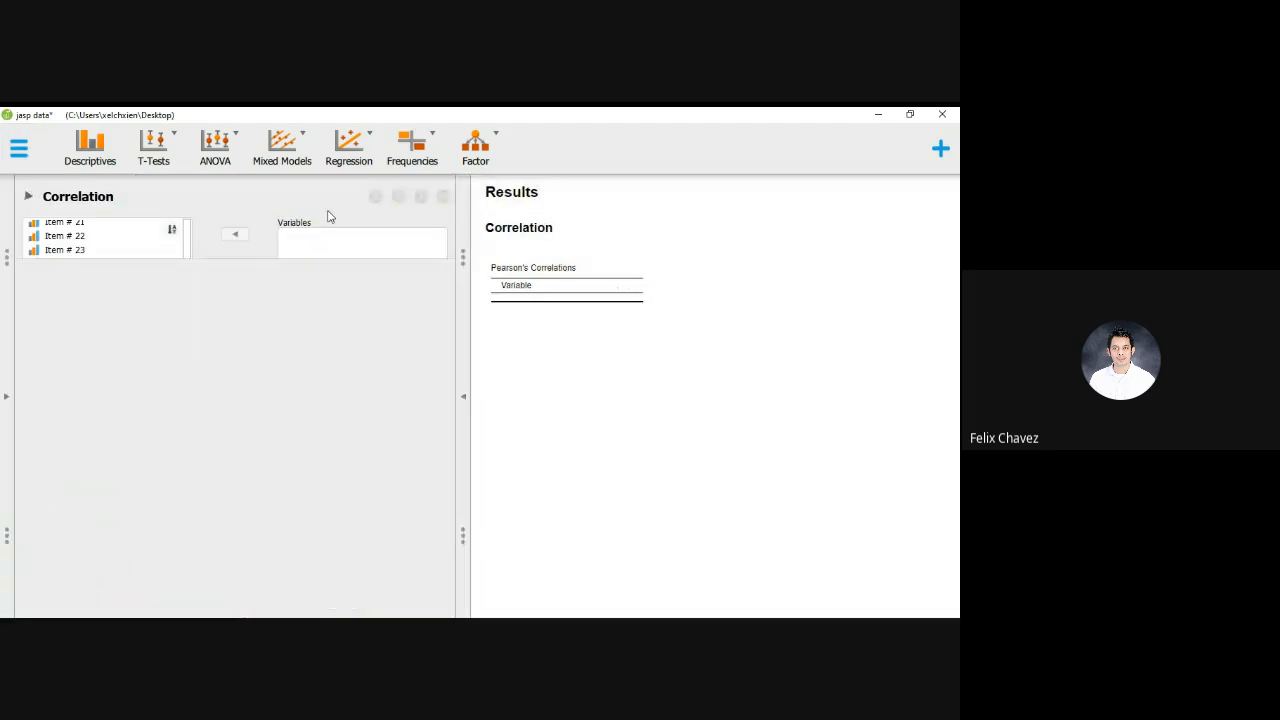
click(29, 198)
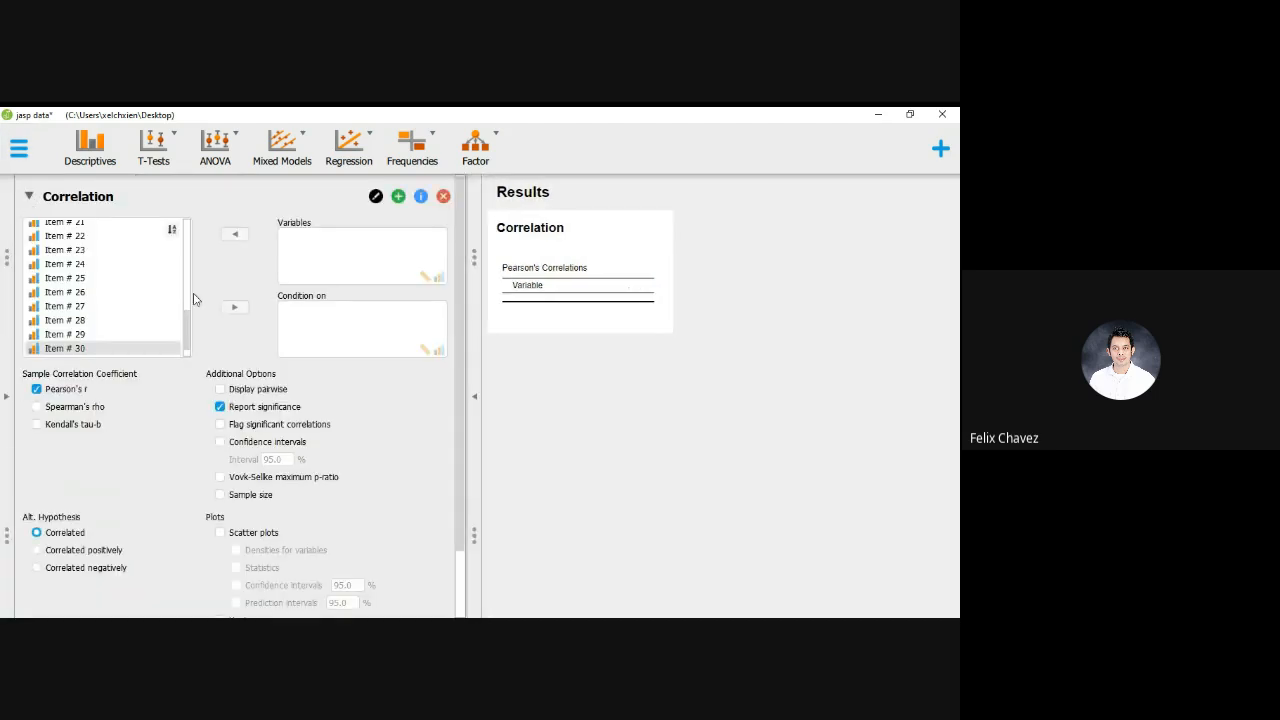
Show the data table and examine the Satisfaction and Performance columns
click(7, 397)
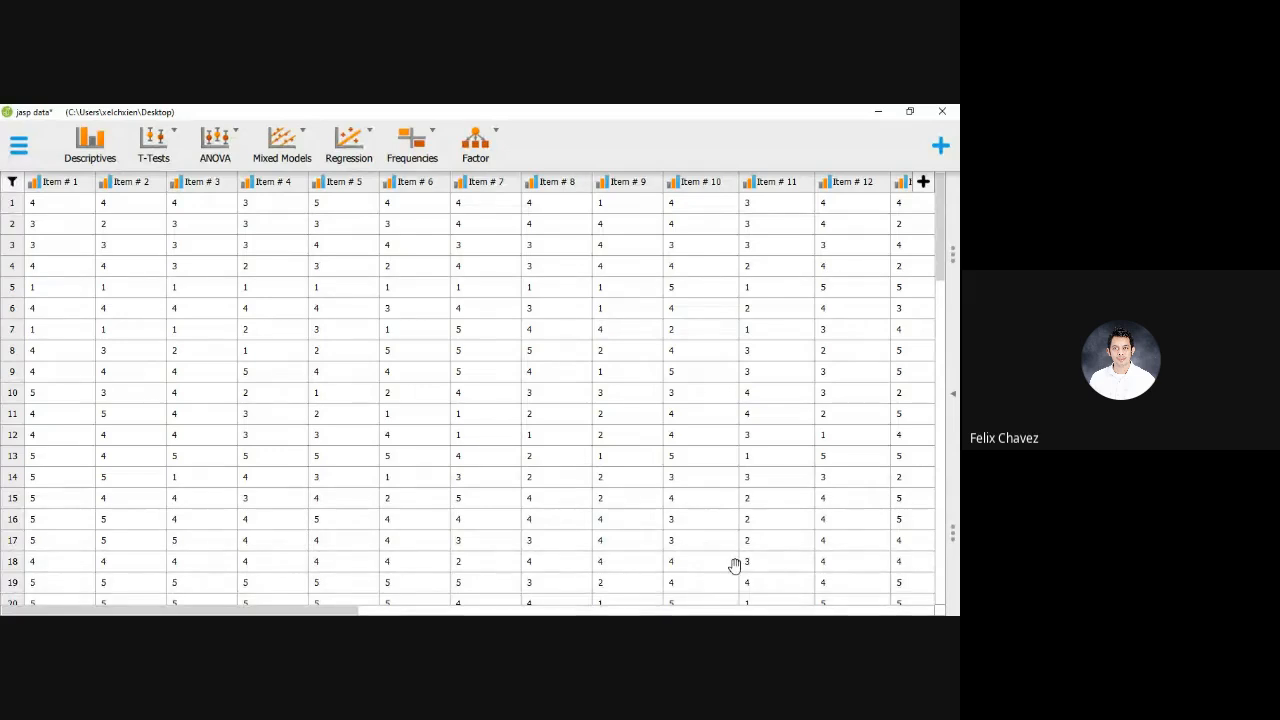
click(338, 614)
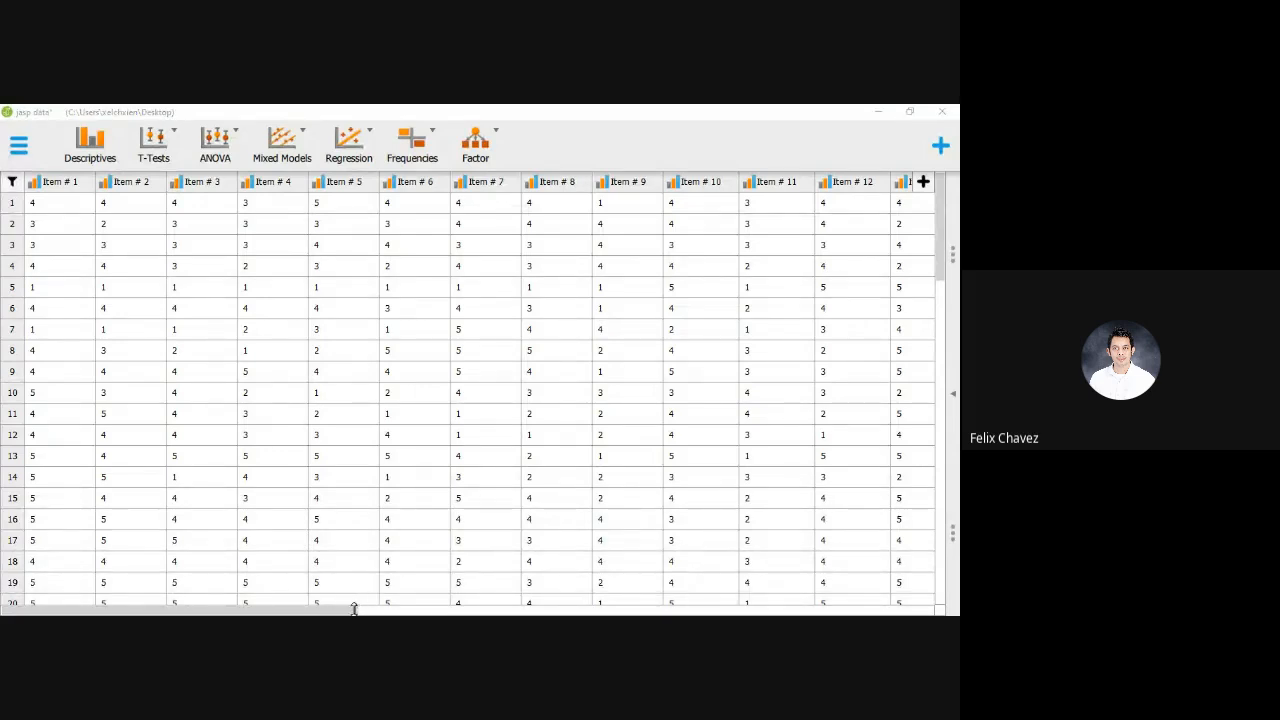
drag(346, 608, 662, 600)
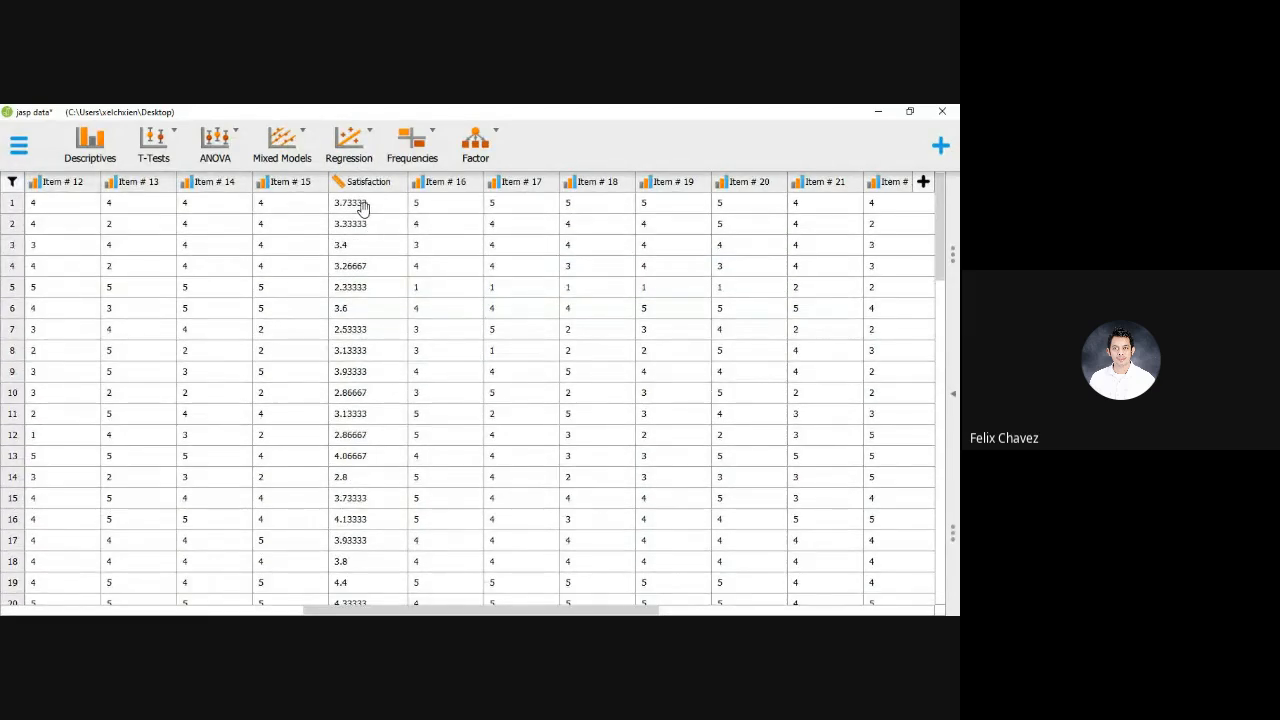
drag(363, 208, 363, 271)
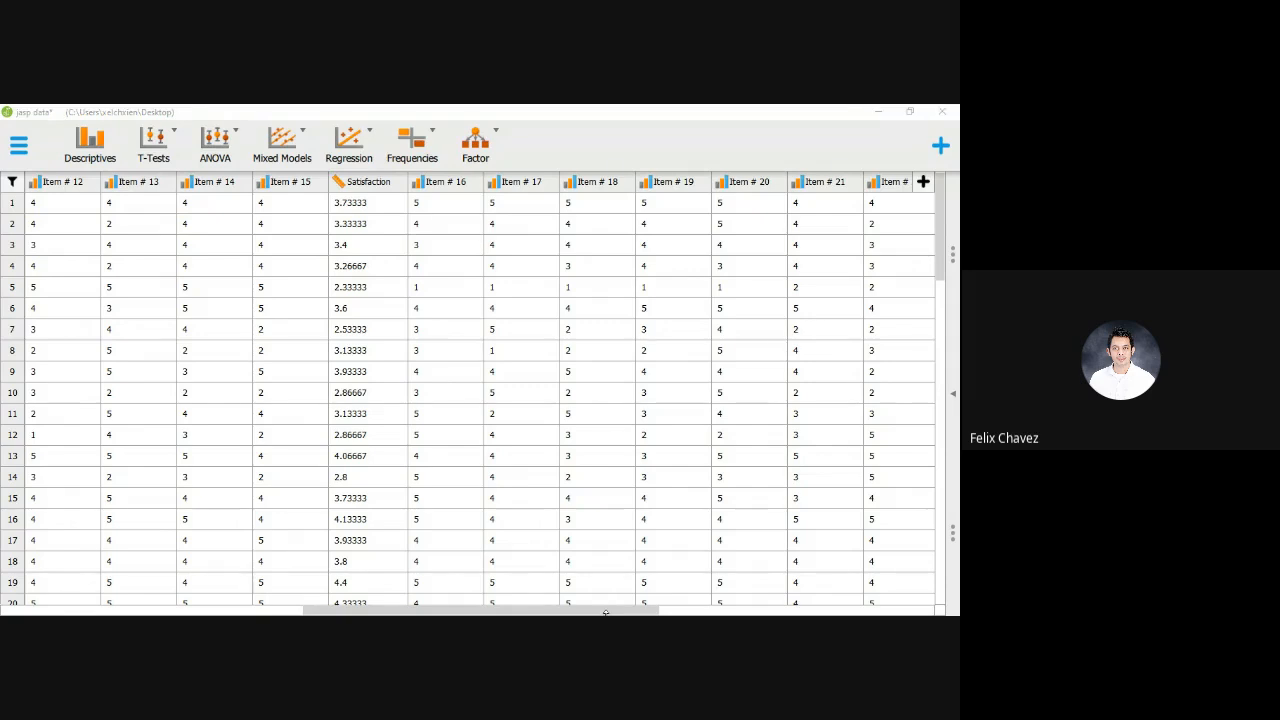
drag(605, 612, 889, 610)
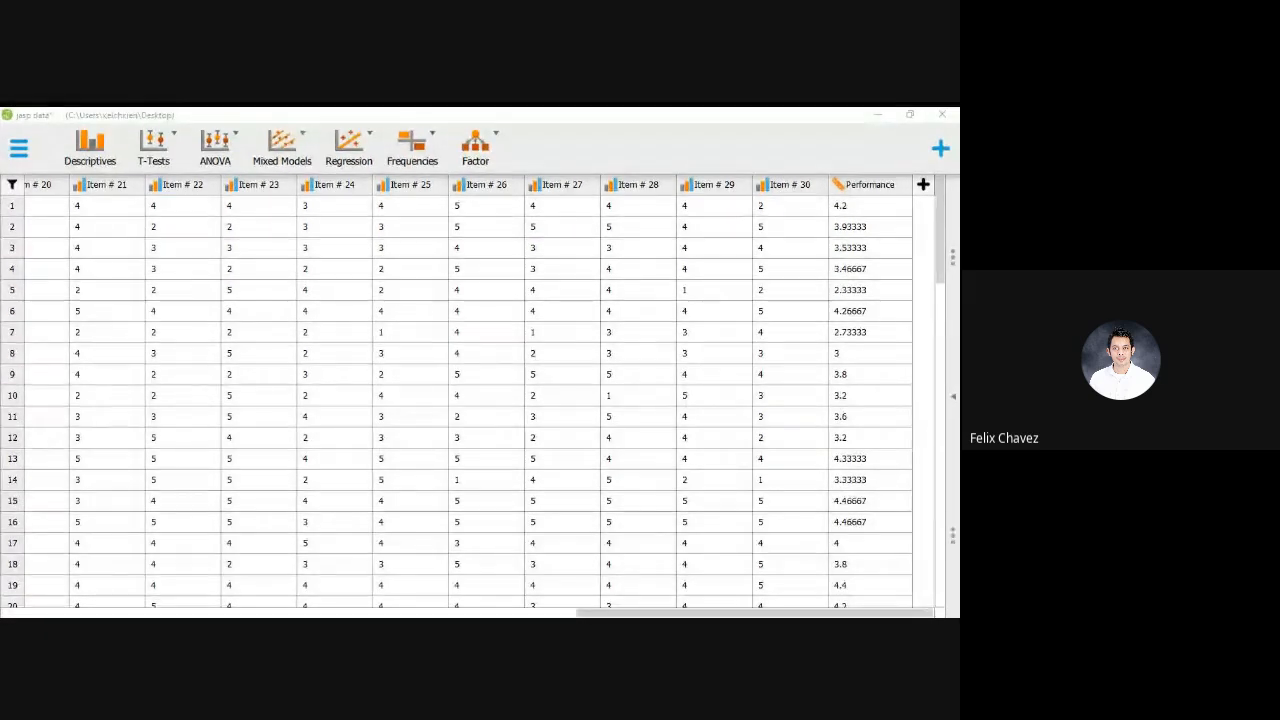
Add a new classical Correlation analysis and expand its assumption checks to show the Shapiro normality options
click(352, 145)
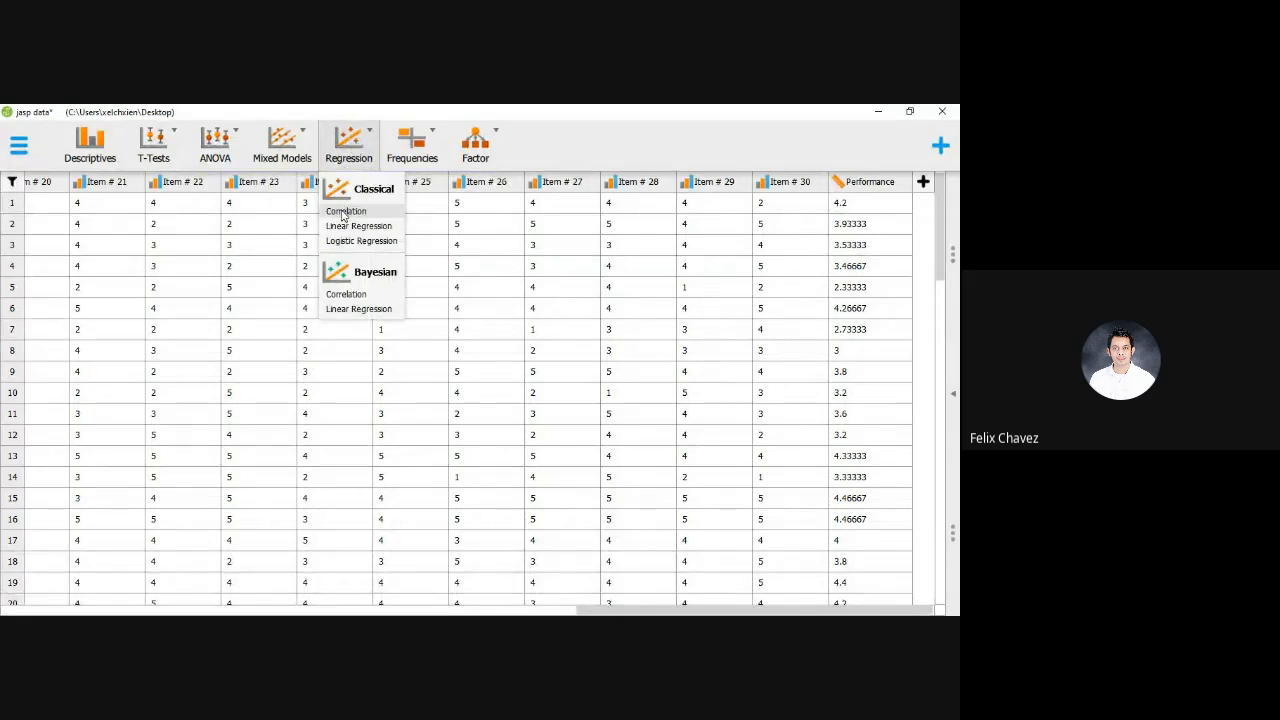
click(358, 213)
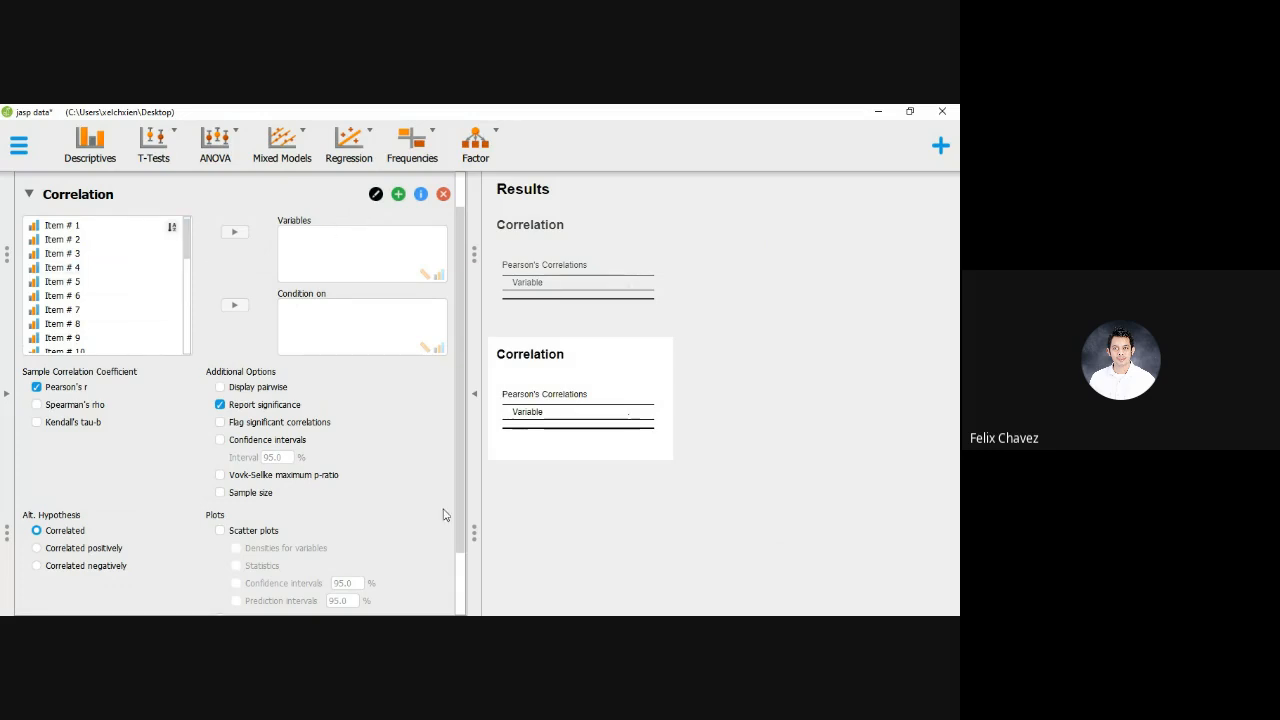
scroll(462, 534, down, 1)
scroll(462, 534, down, 1)
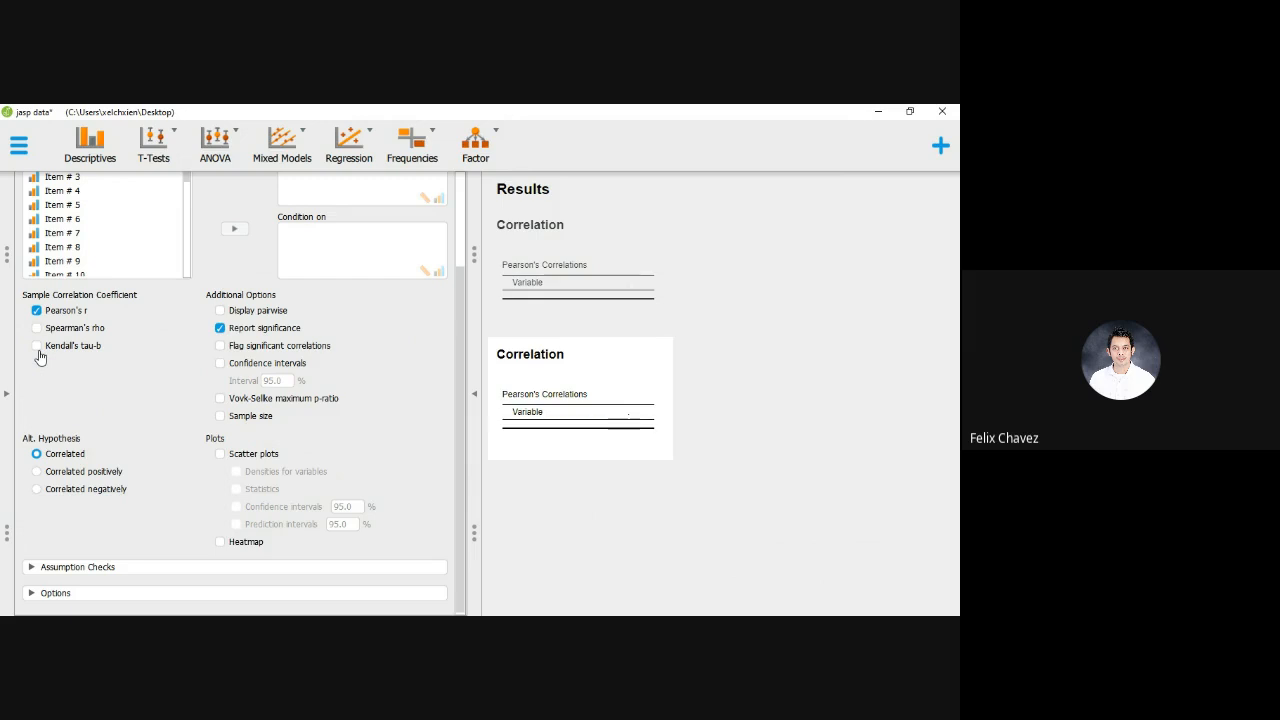
click(66, 572)
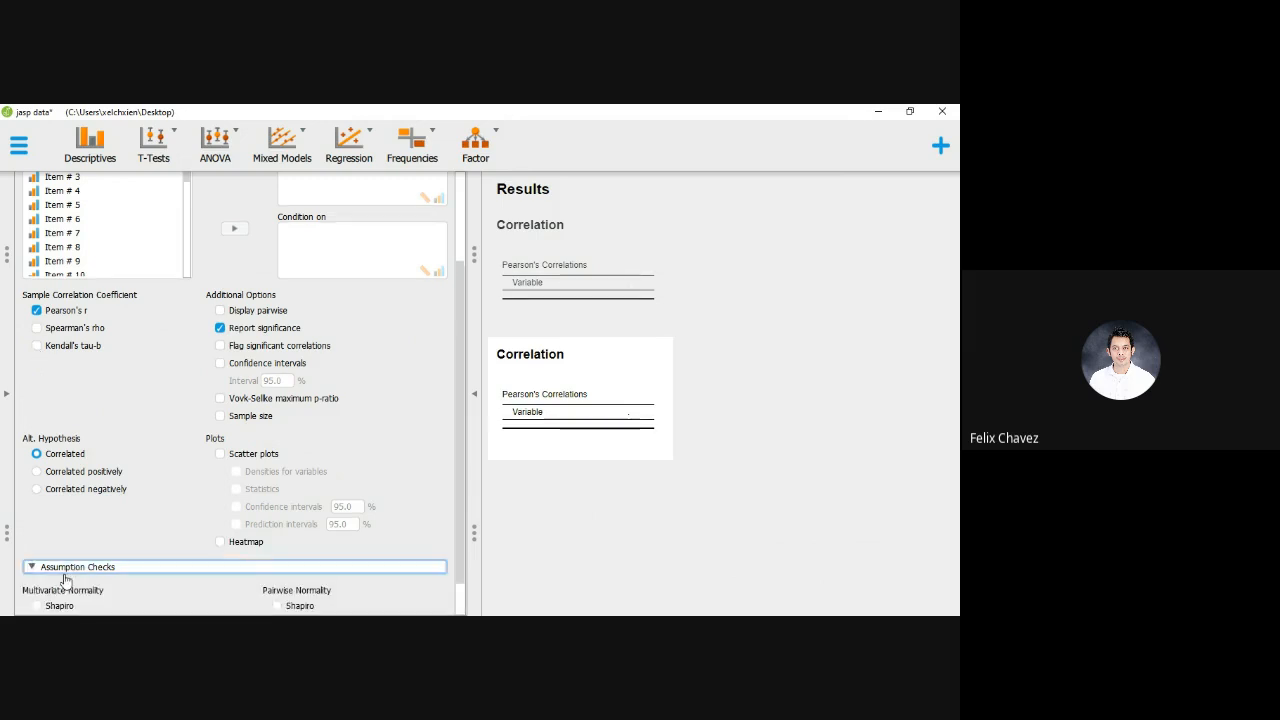
scroll(169, 434, down, 1)
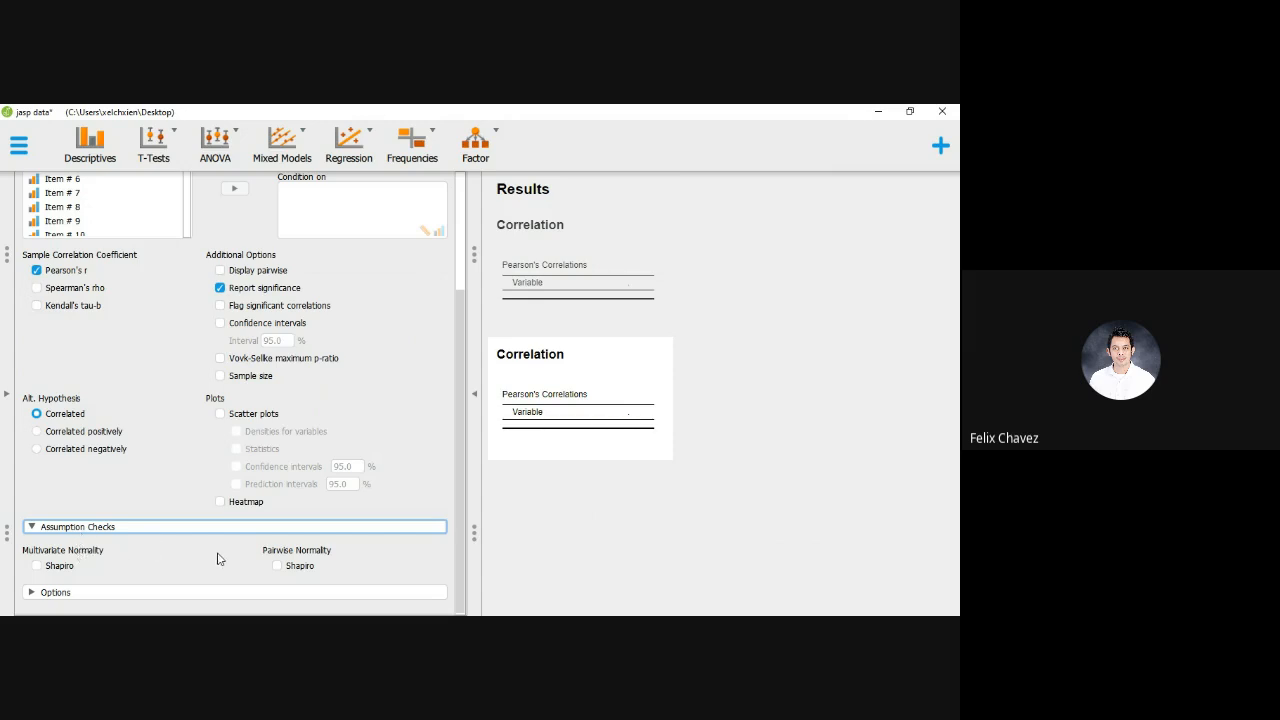
Assign Satisfaction and Performance as the variables of the new Correlation analysis
scroll(152, 317, up, 3)
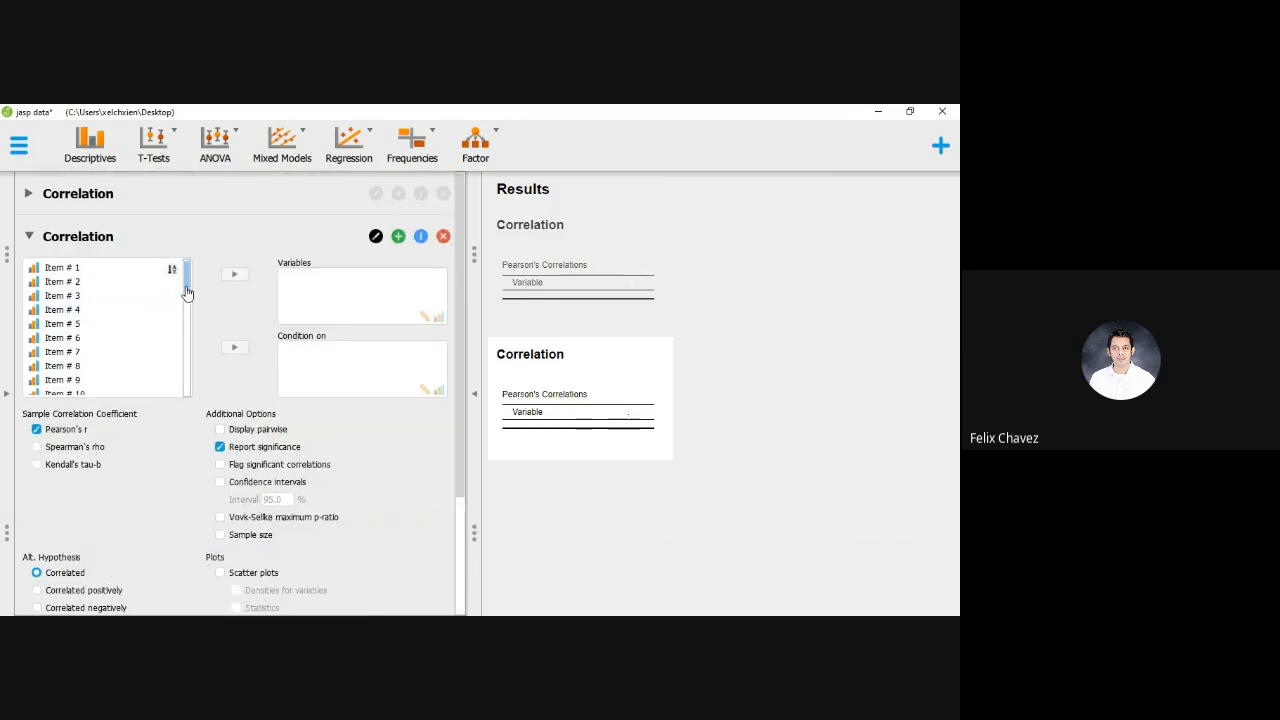
drag(186, 295, 180, 337)
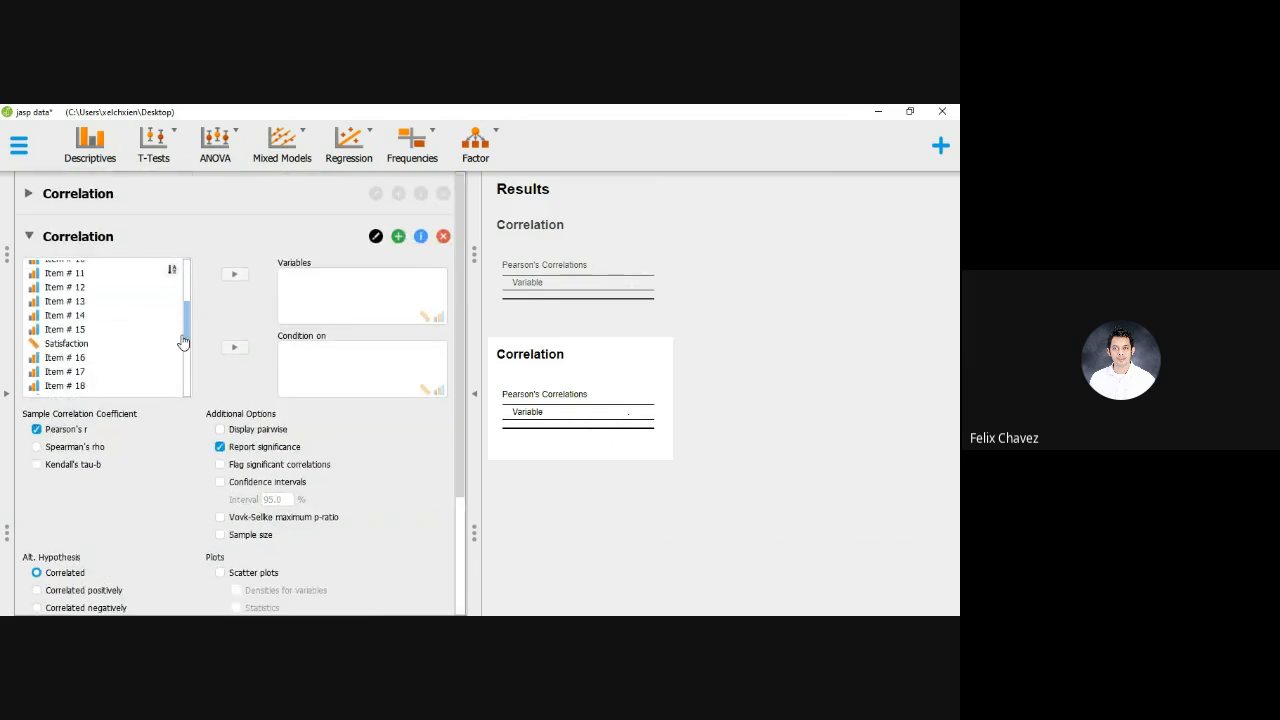
click(80, 333)
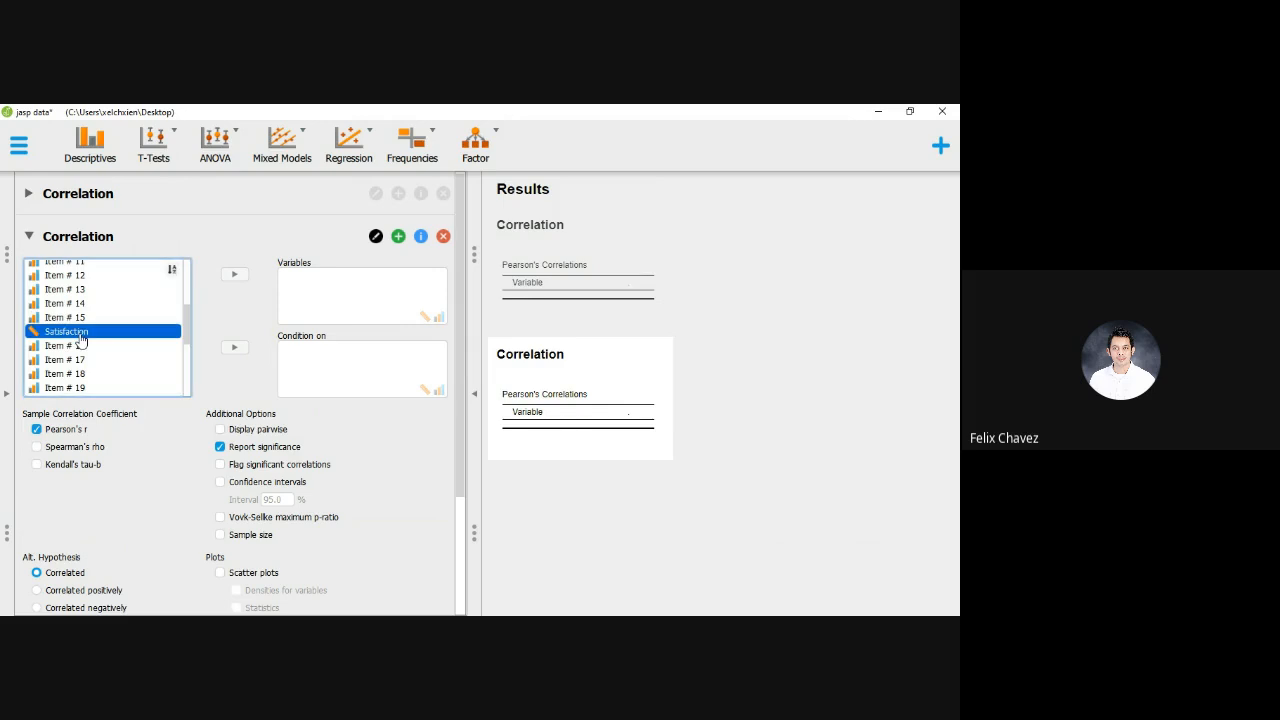
click(234, 274)
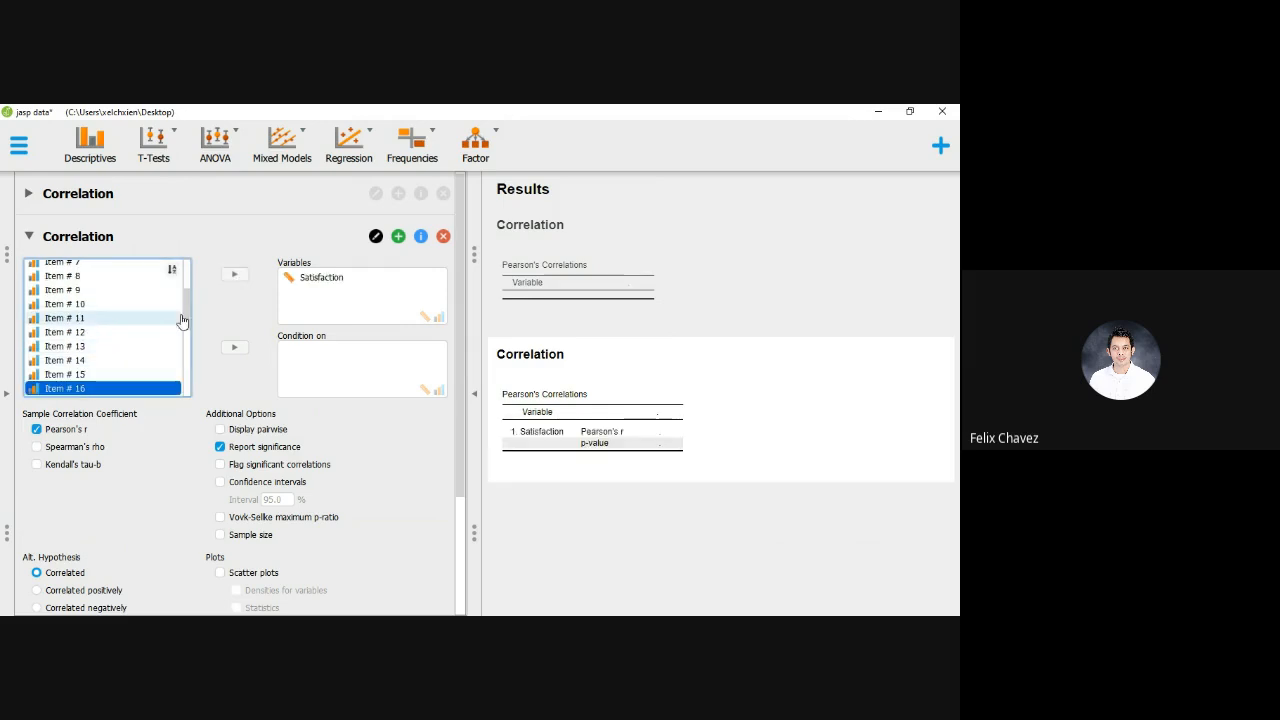
drag(183, 316, 185, 394)
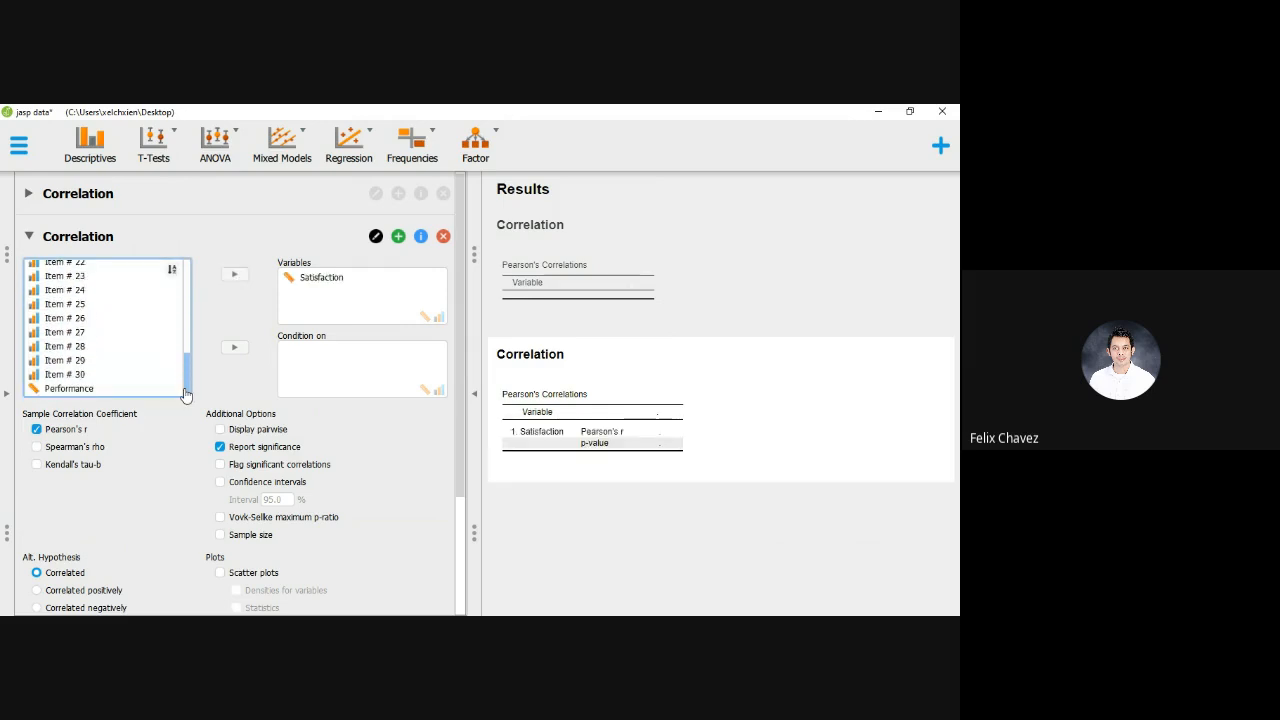
click(105, 389)
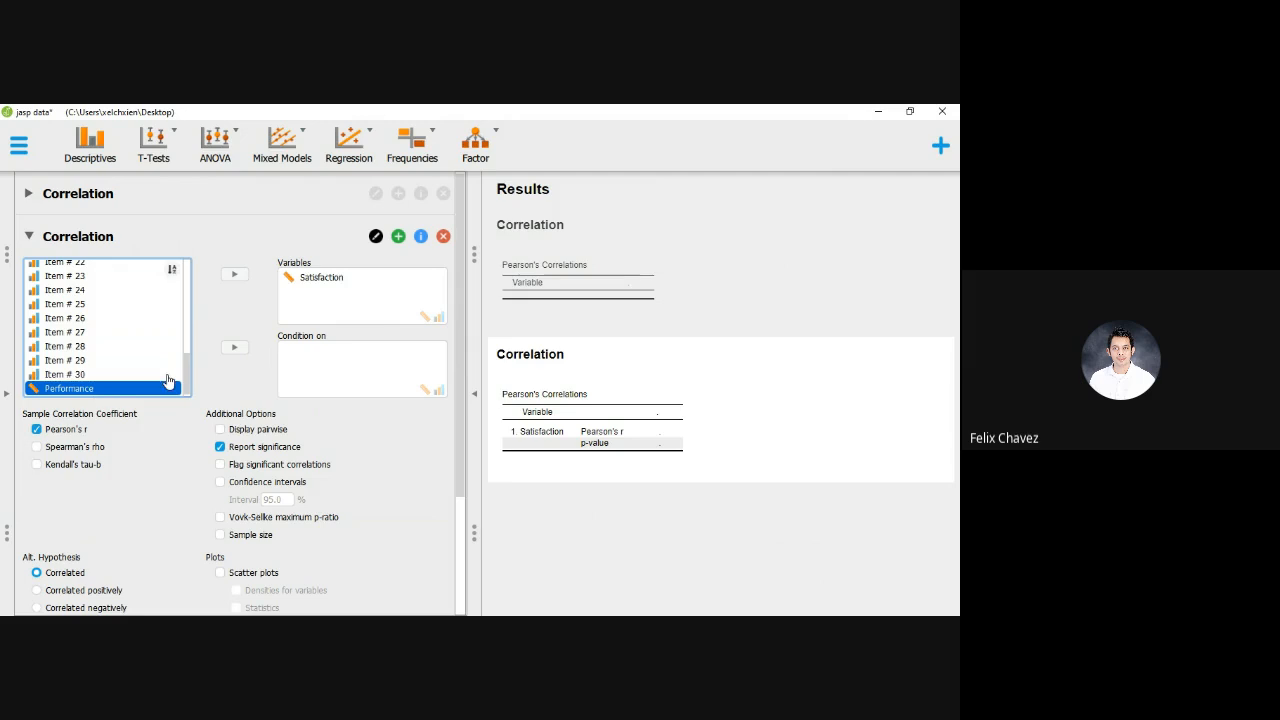
click(234, 274)
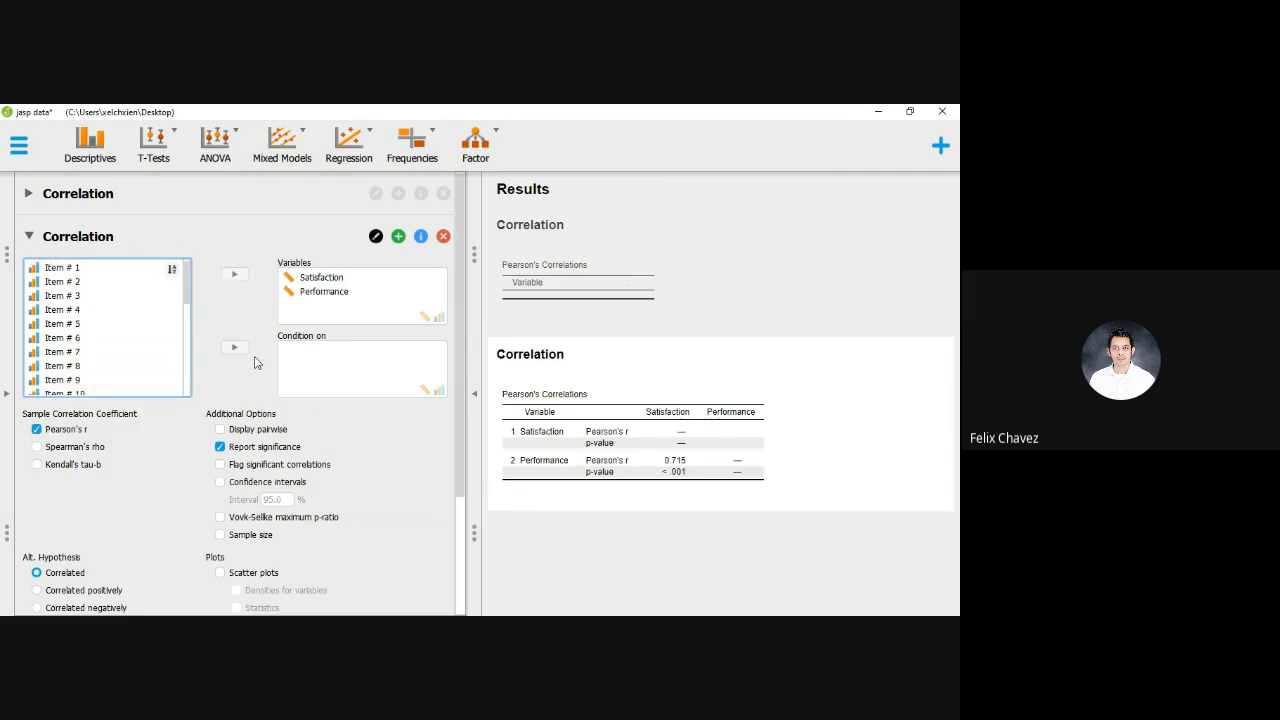
Run the Shapiro multivariate normality check for the correlation and switch it off again
drag(455, 423, 451, 572)
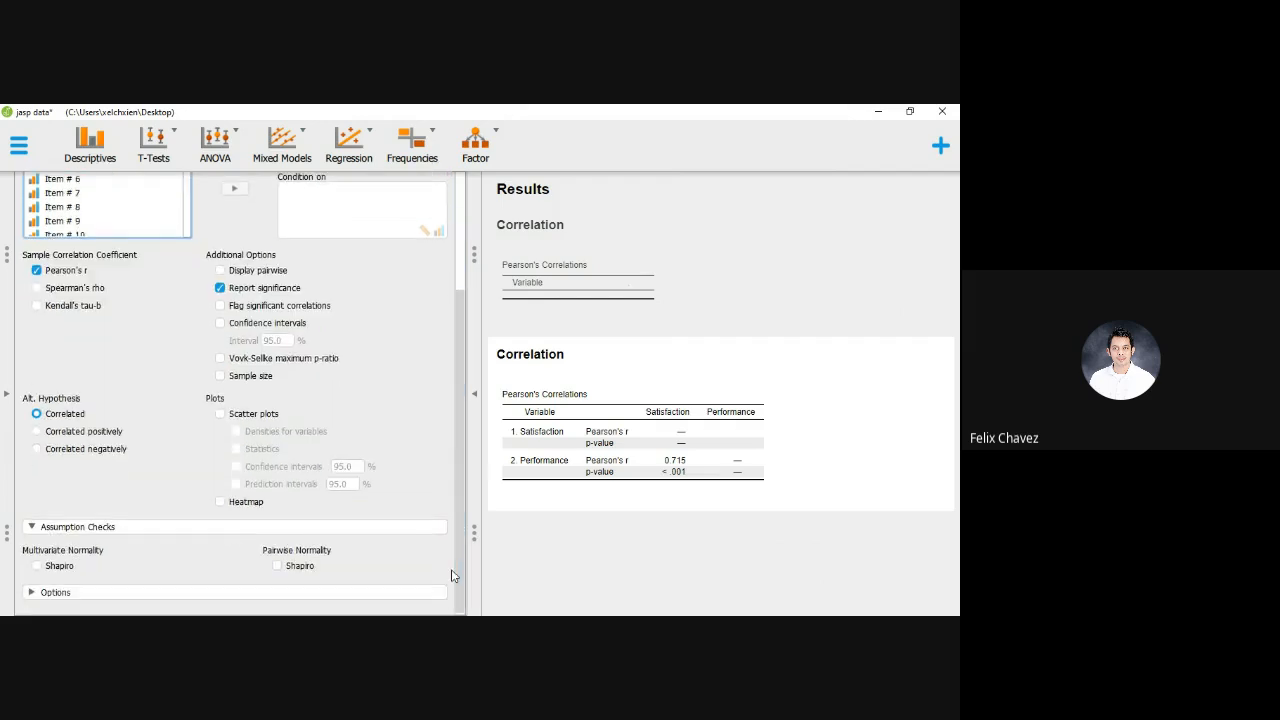
click(38, 567)
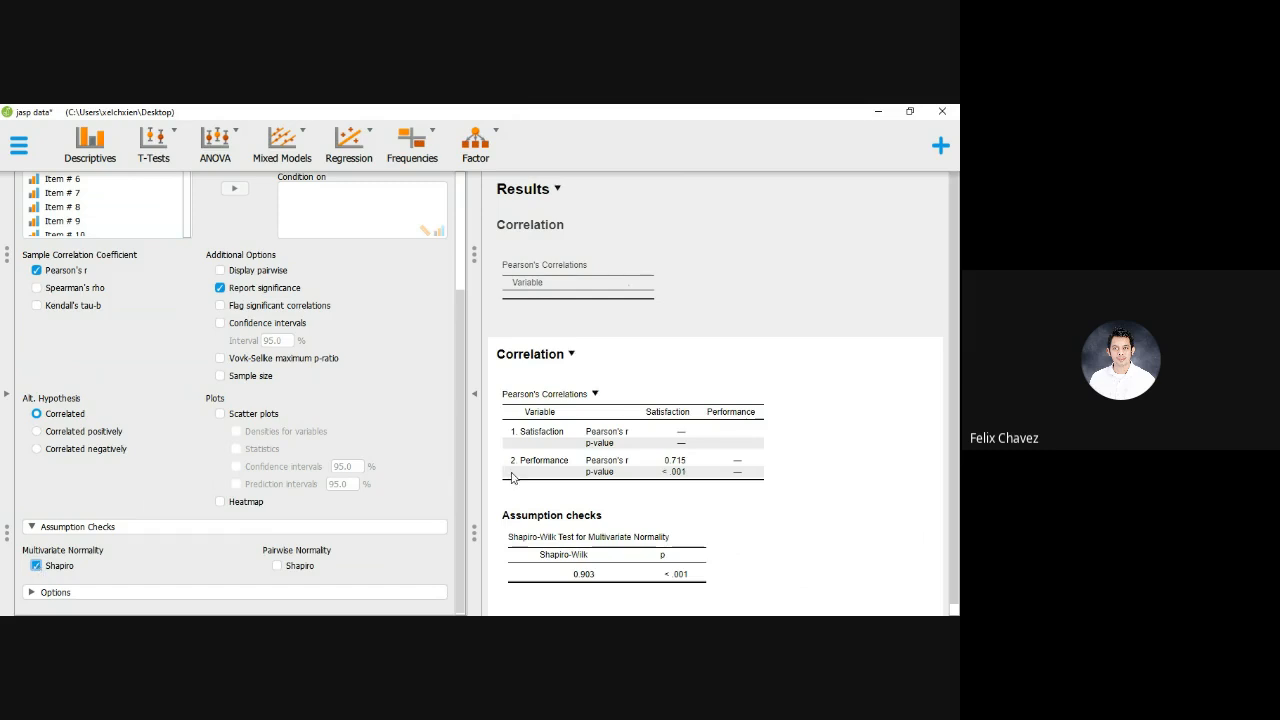
click(37, 566)
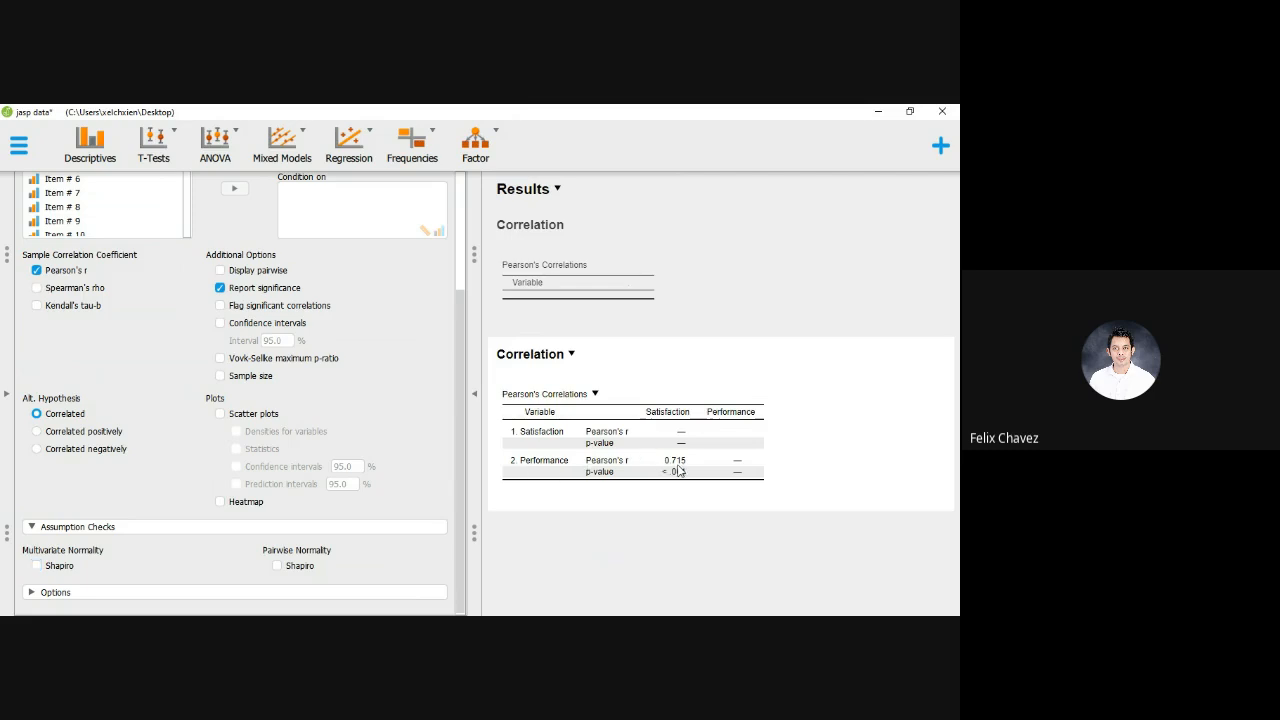
Copy the Pearson's Correlations results table from JASP and paste it into a blank Word document
click(595, 394)
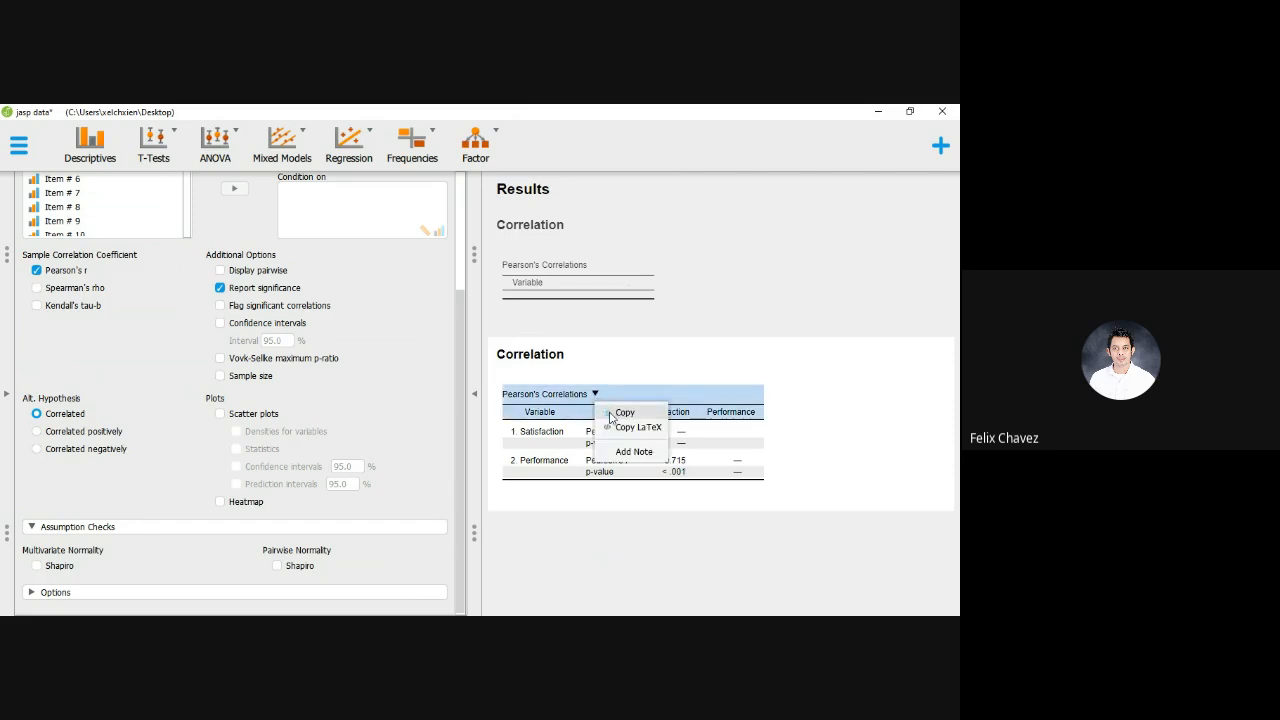
click(620, 413)
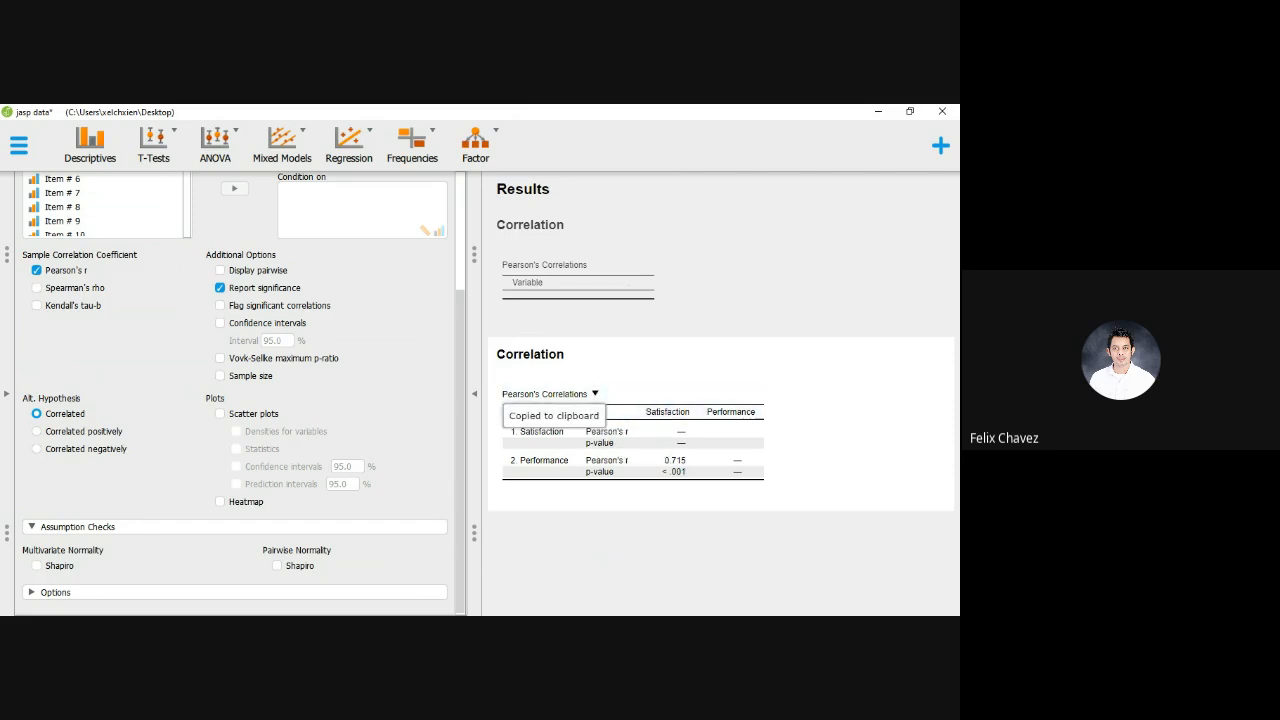
key(alt+Tab)
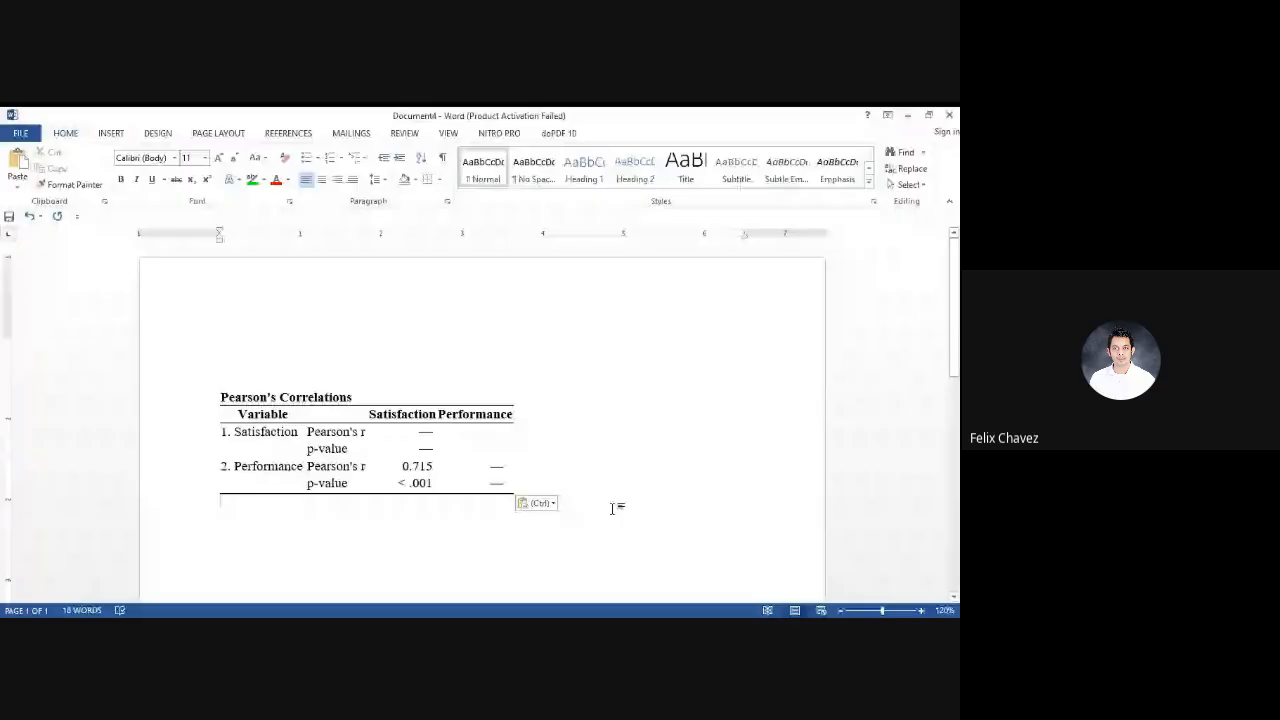
click(920, 610)
click(920, 610)
click(920, 610)
click(920, 610)
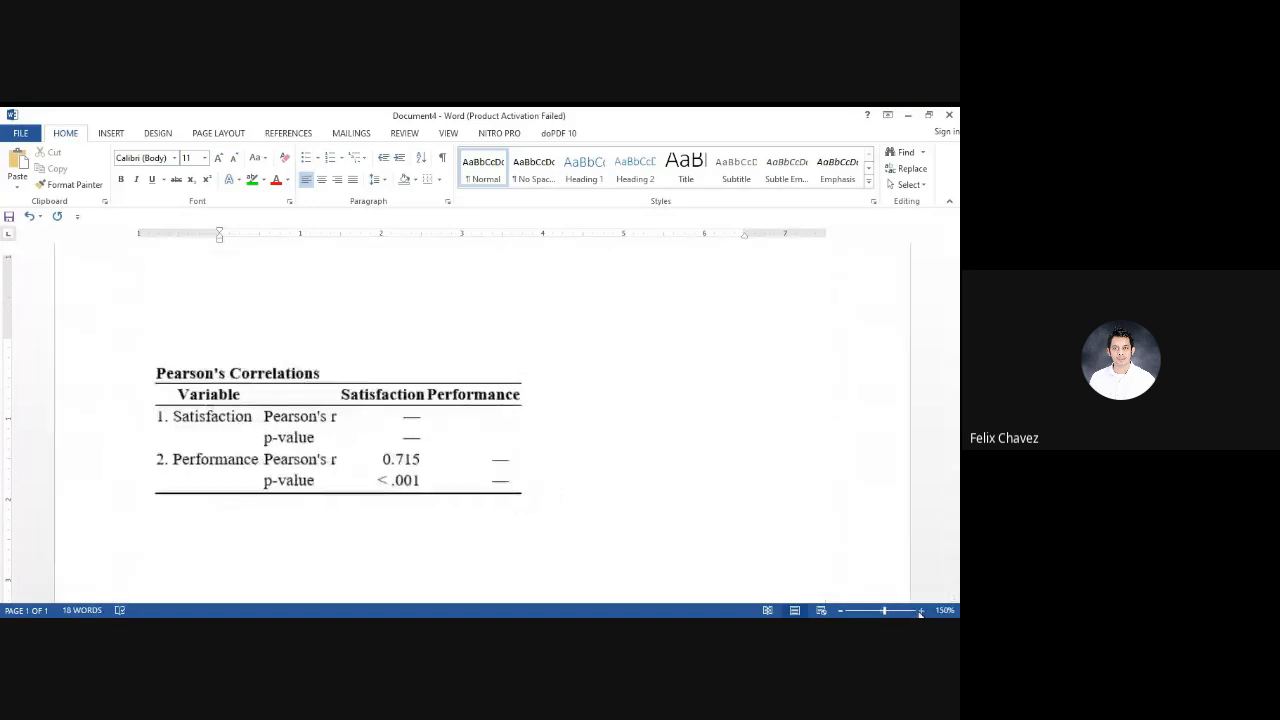
click(920, 610)
click(920, 610)
click(920, 610)
click(920, 610)
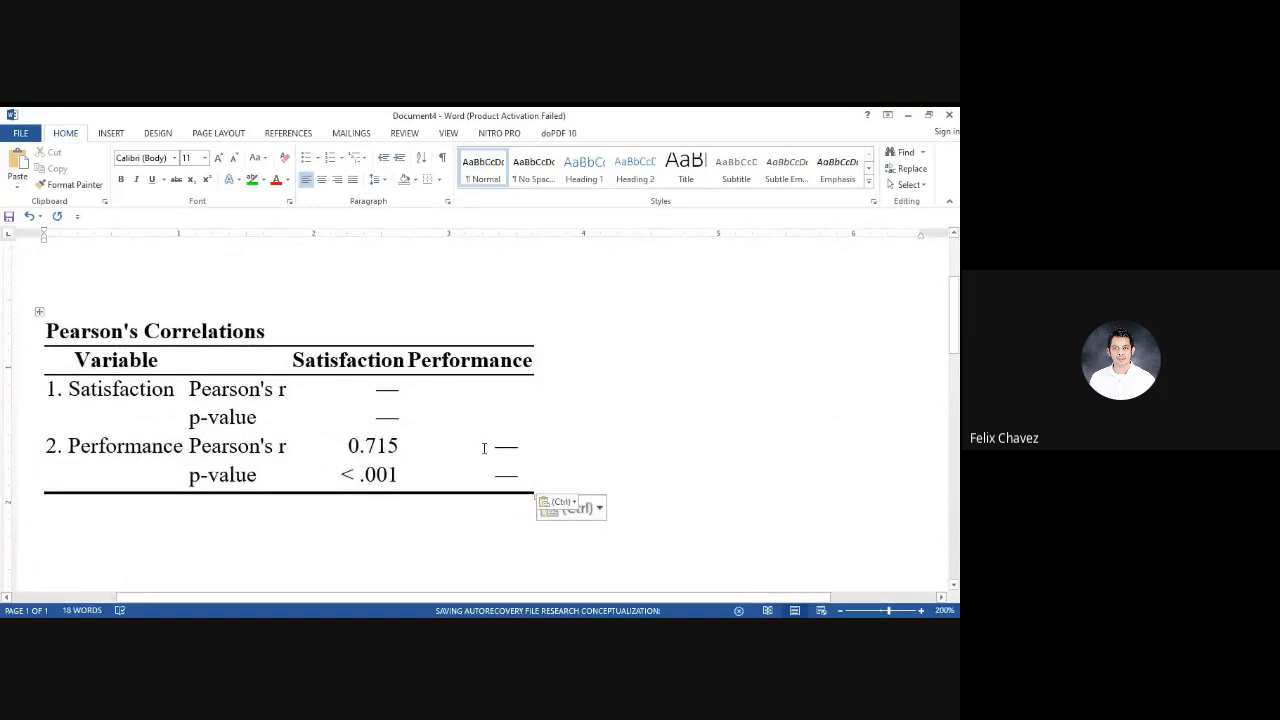
Paste a second copy of the Pearson's Correlations table below the first one
scroll(370, 375, down, 1)
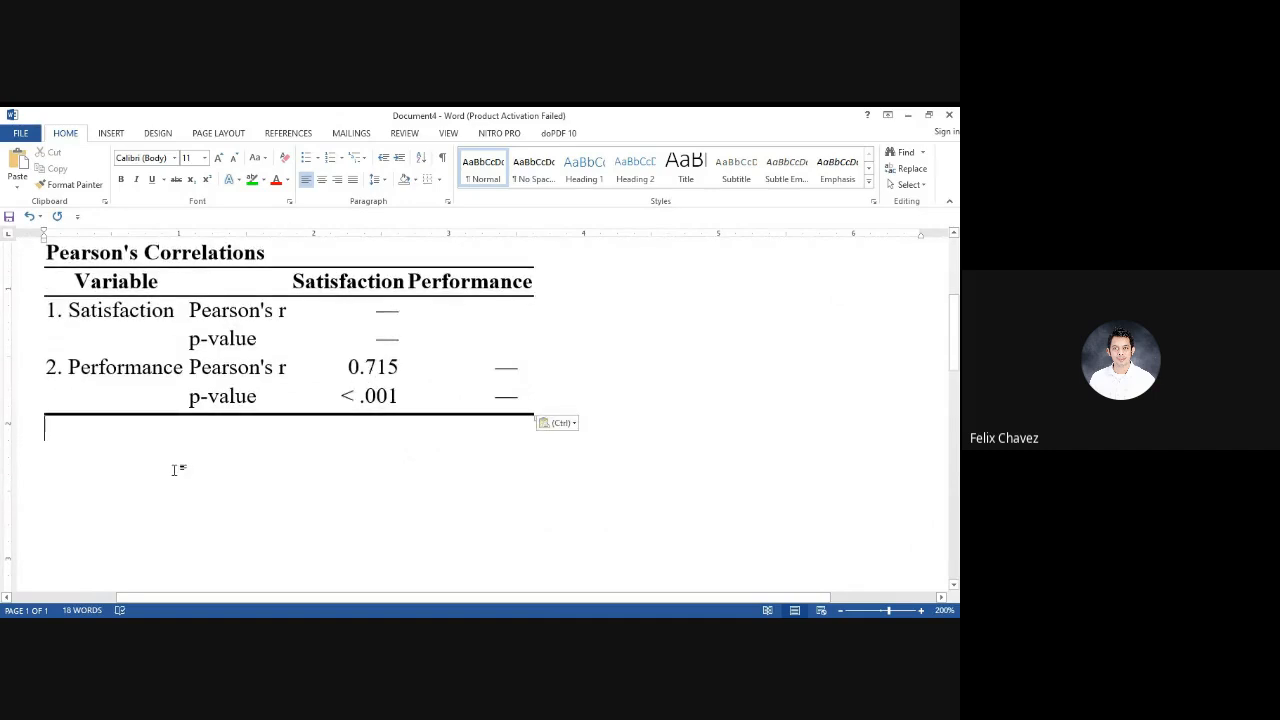
click(143, 281)
scroll(50, 271, up, 1)
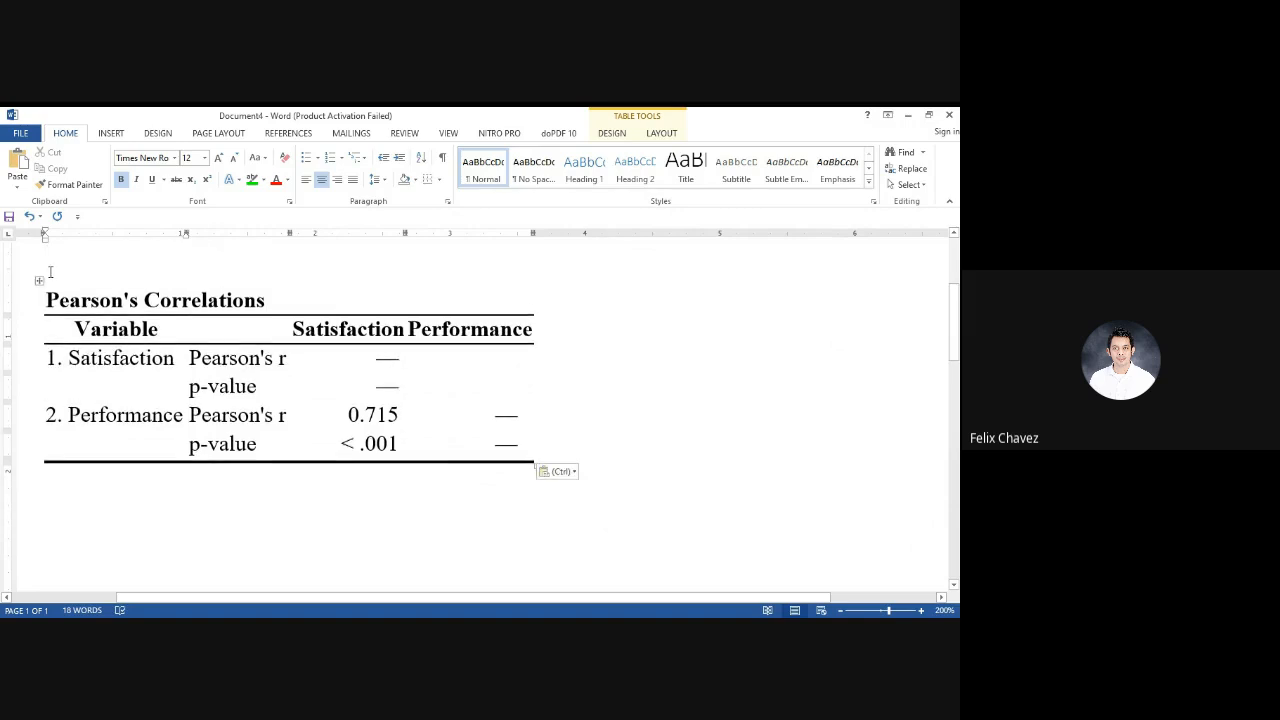
click(39, 281)
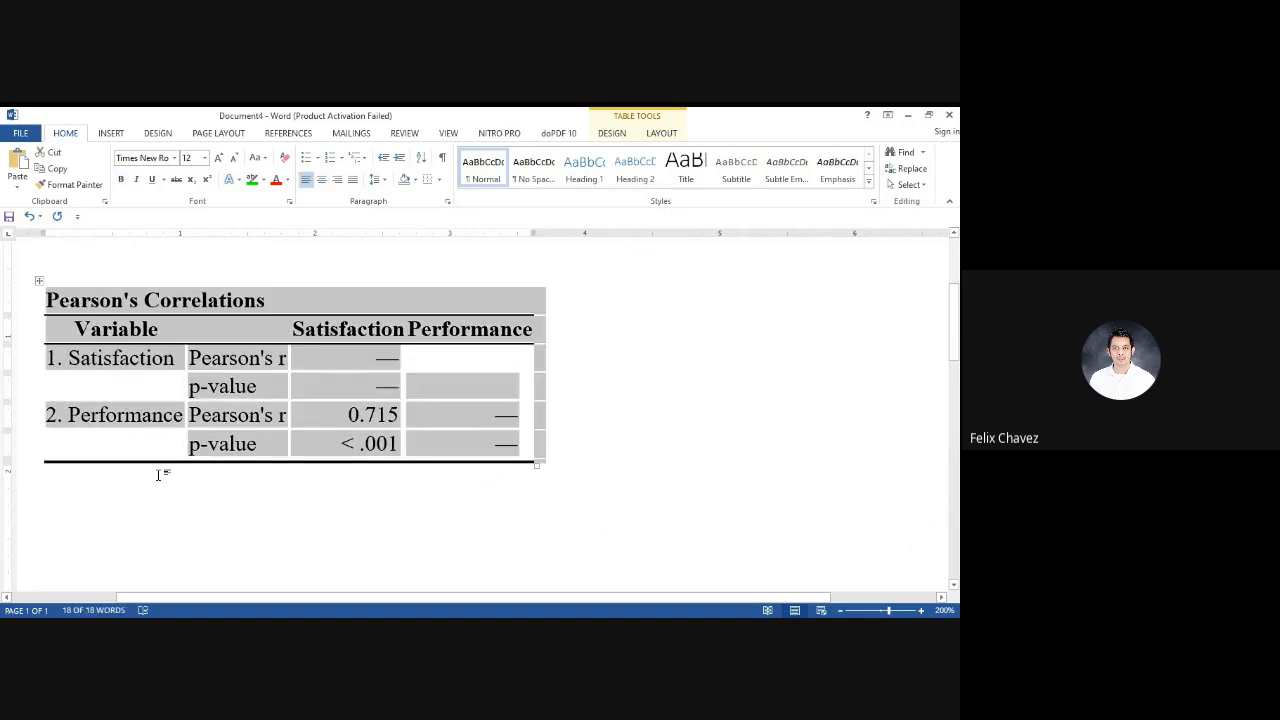
click(197, 519)
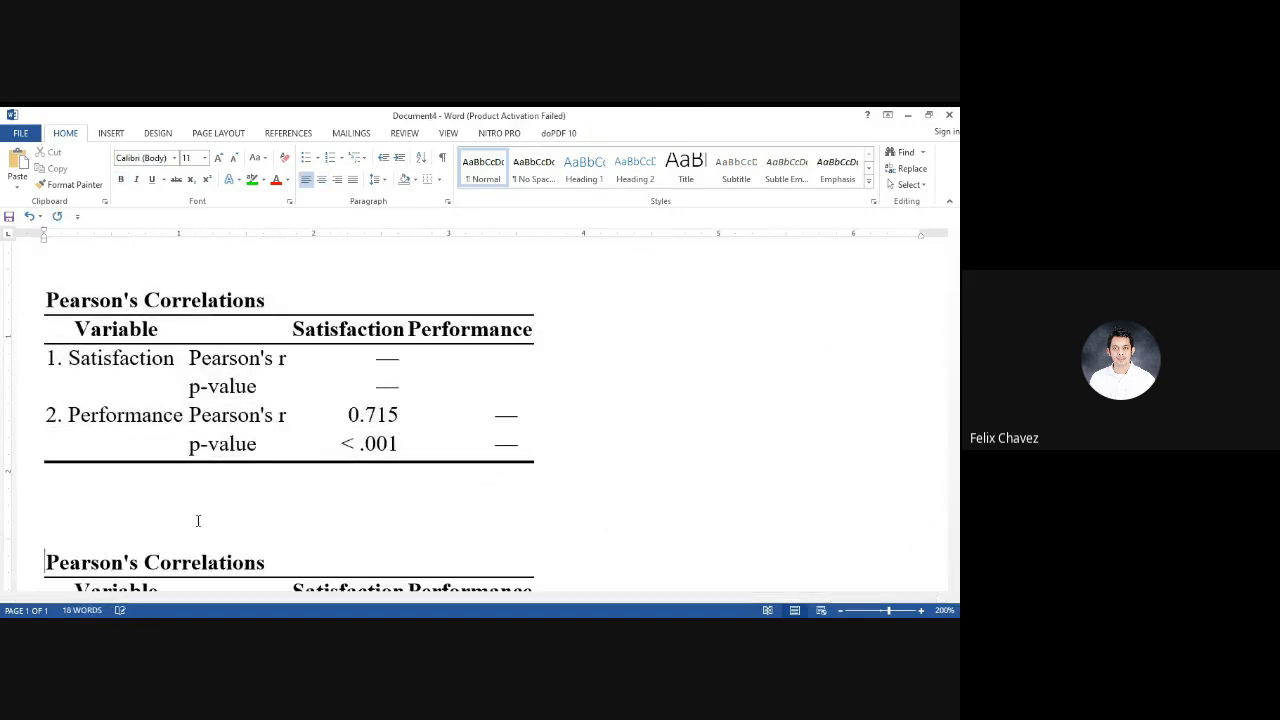
key(ctrl+v)
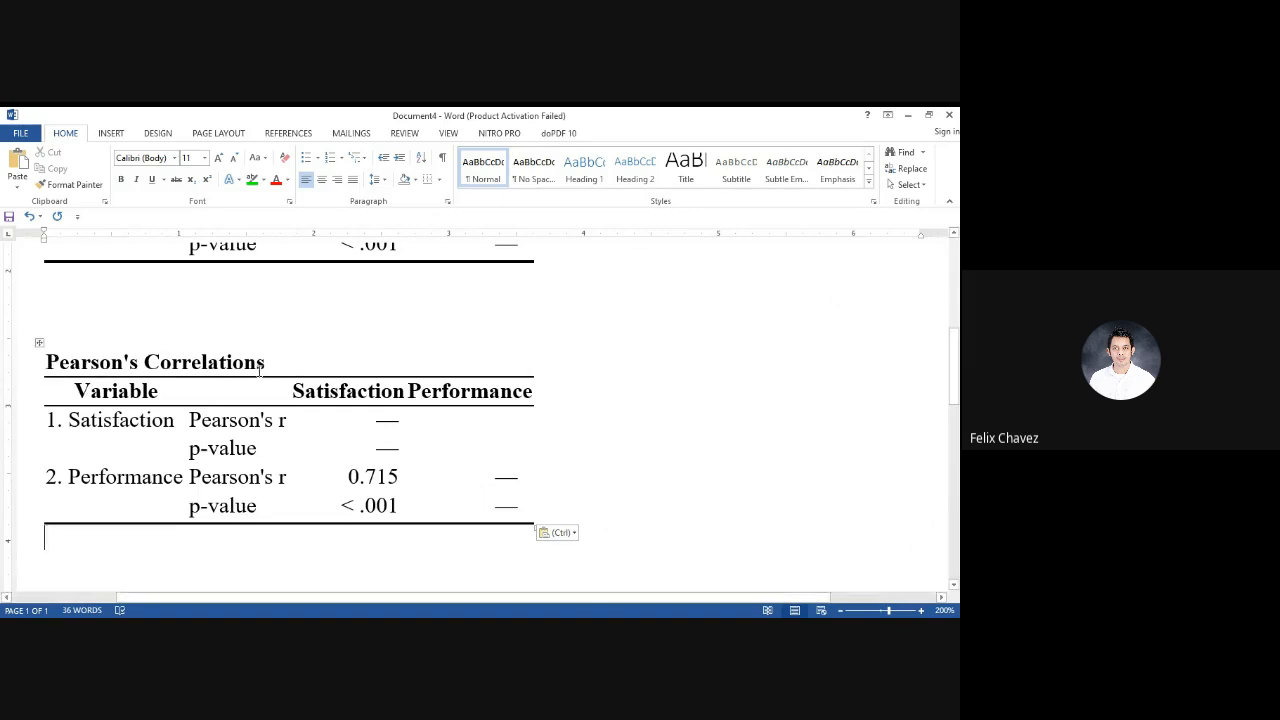
Remove the Pearson's Correlations title and the Satisfaction column heading from the second table
drag(261, 365, 46, 363)
key(Delete)
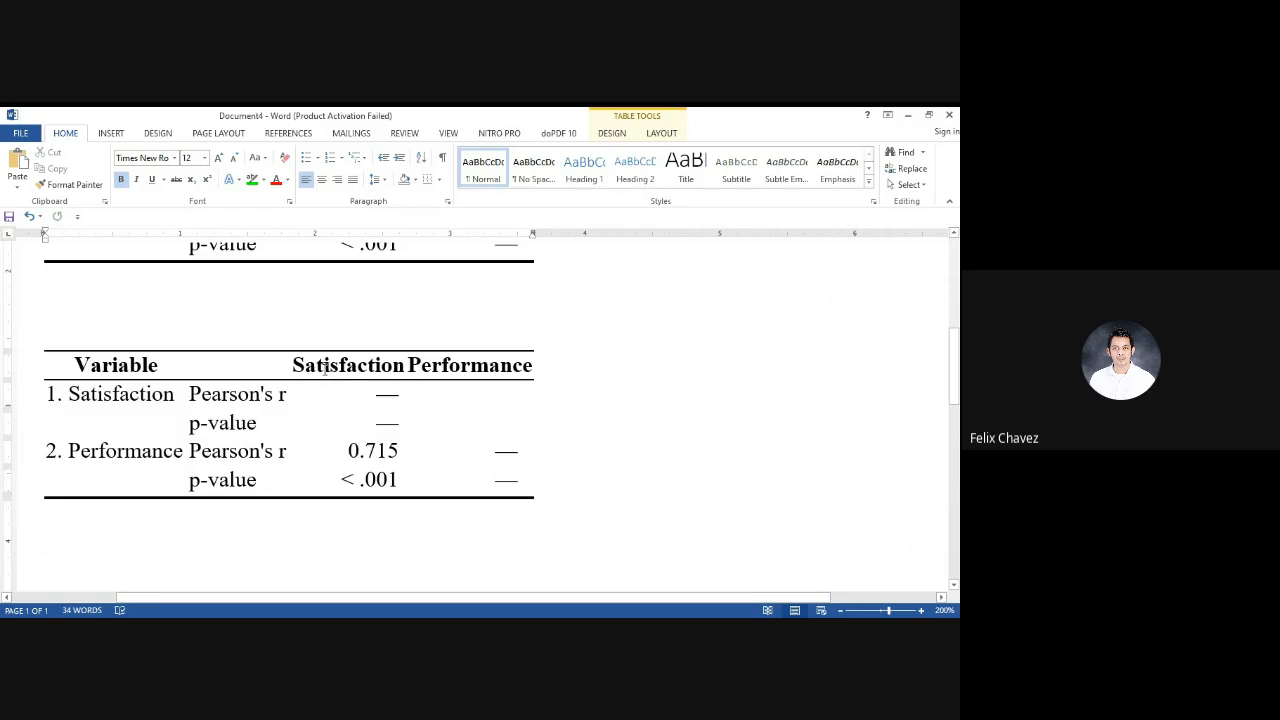
double_click(322, 370)
click(323, 370)
drag(300, 368, 405, 372)
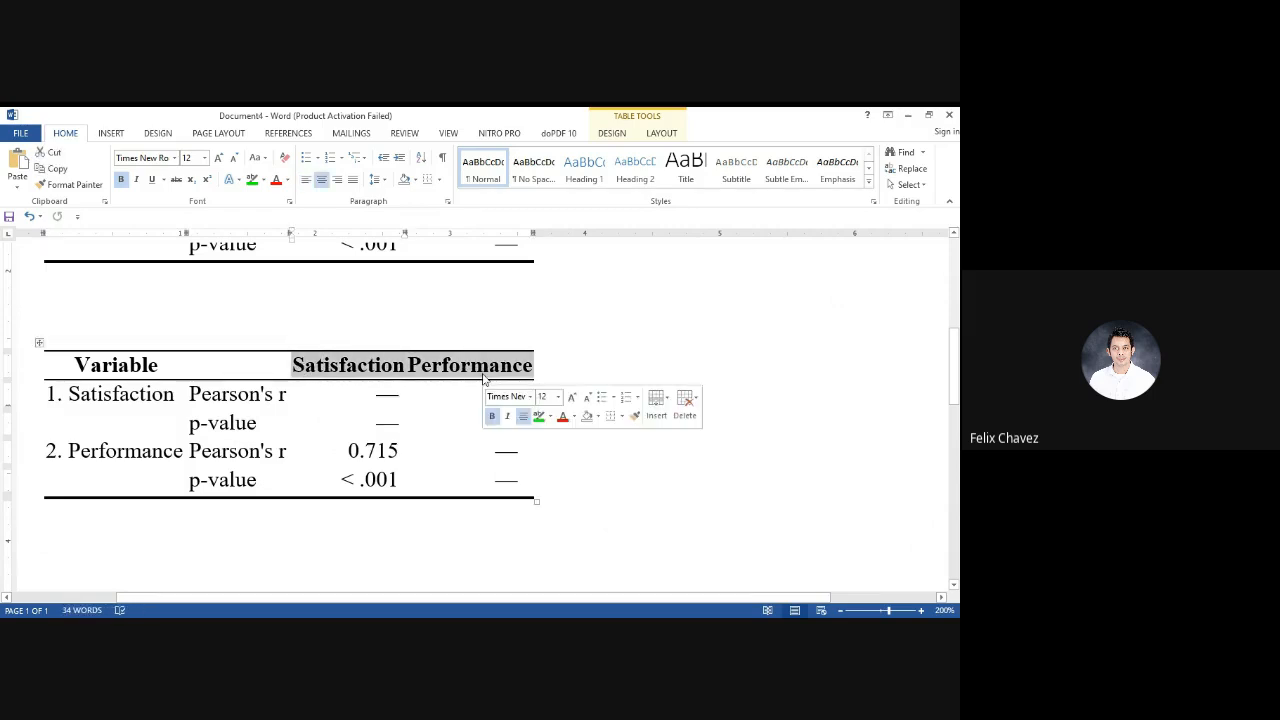
click(403, 370)
key(BackSpace)
key(BackSpace)
key(BackSpace)
key(BackSpace)
key(BackSpace)
key(BackSpace)
key(BackSpace)
key(BackSpace)
key(BackSpace)
key(BackSpace)
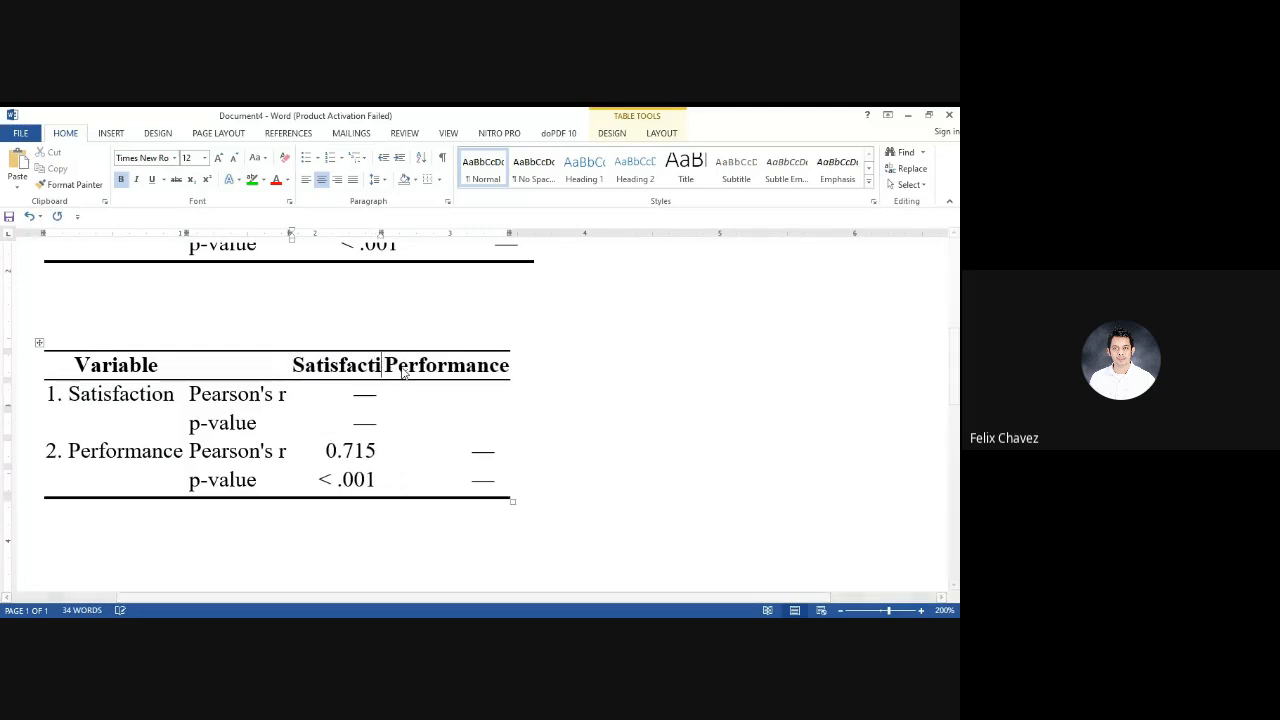
key(BackSpace)
key(BackSpace)
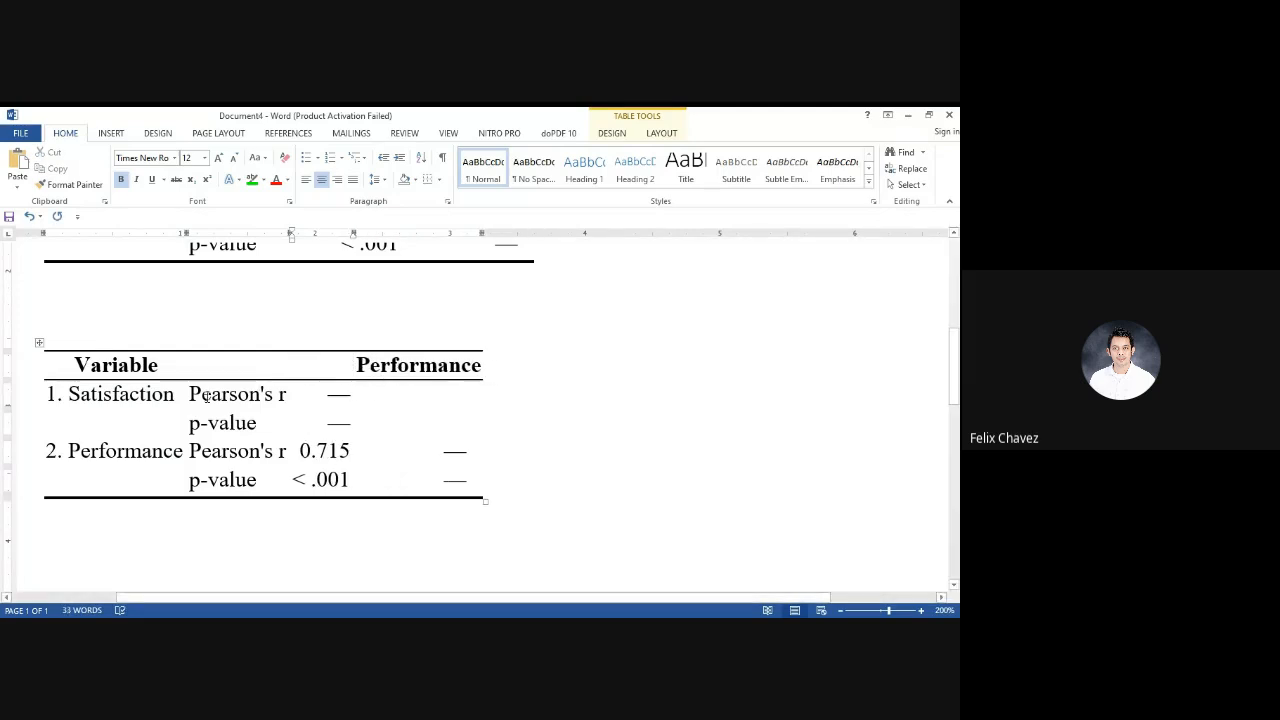
Delete the entire rows from Satisfaction through the Performance Pearson's r row in the second table
drag(77, 398, 434, 454)
key(BackSpace)
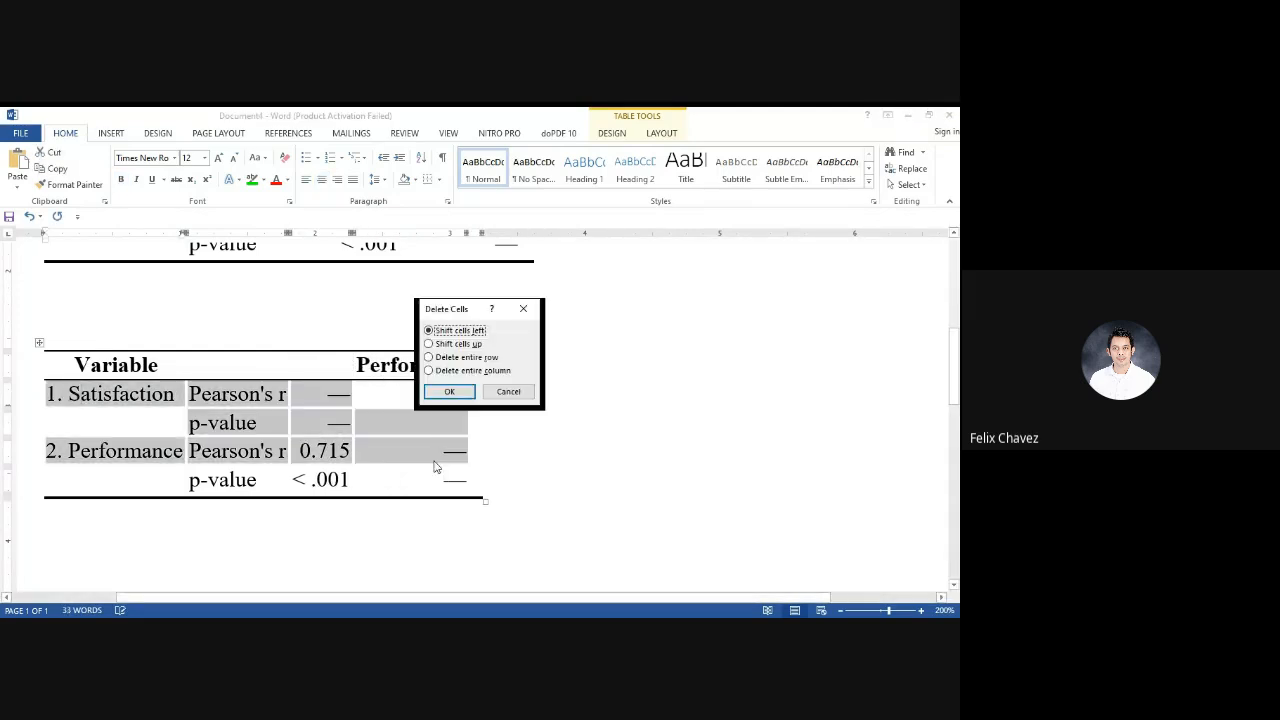
click(487, 358)
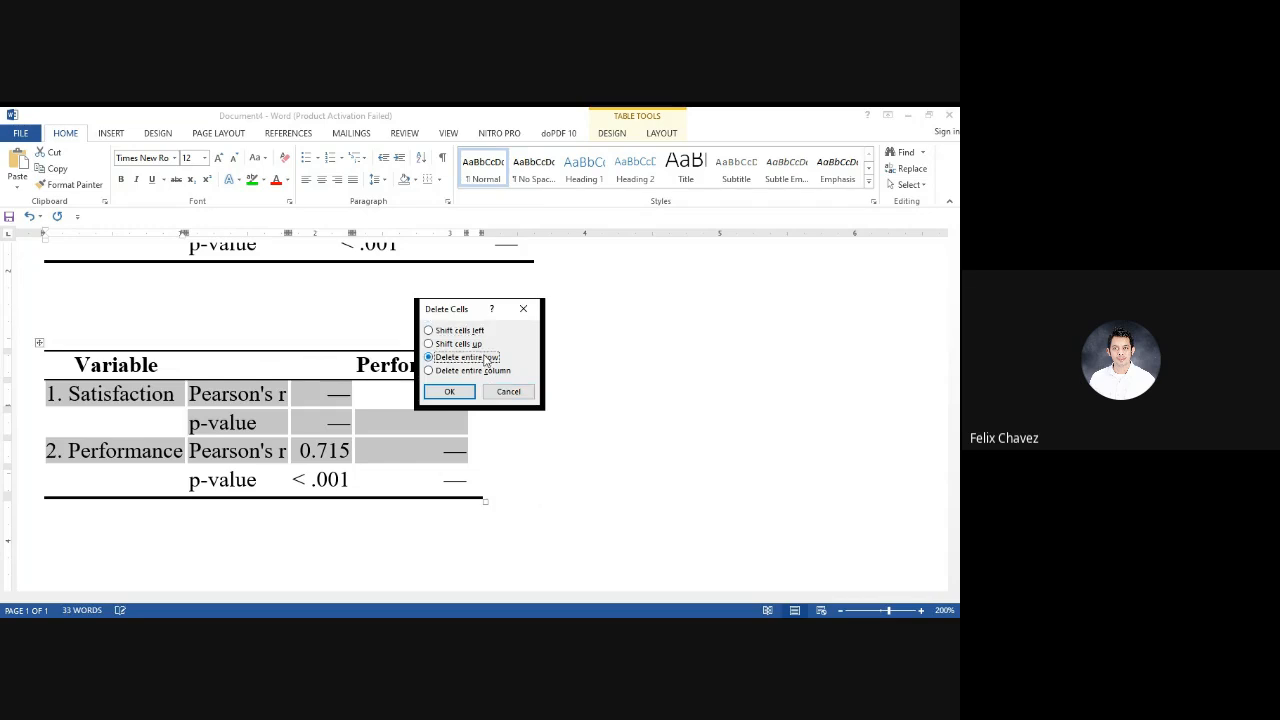
click(452, 391)
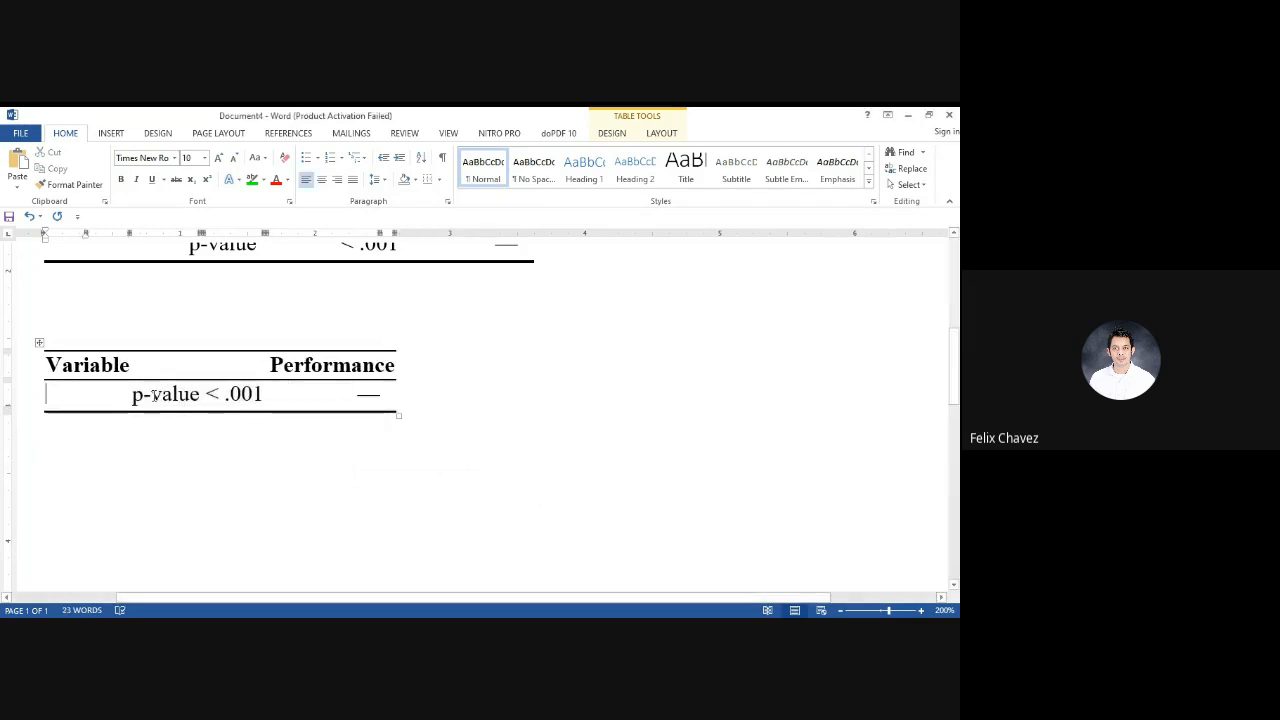
Delete the remaining p-value cells and remove the second table completely
drag(146, 396, 343, 400)
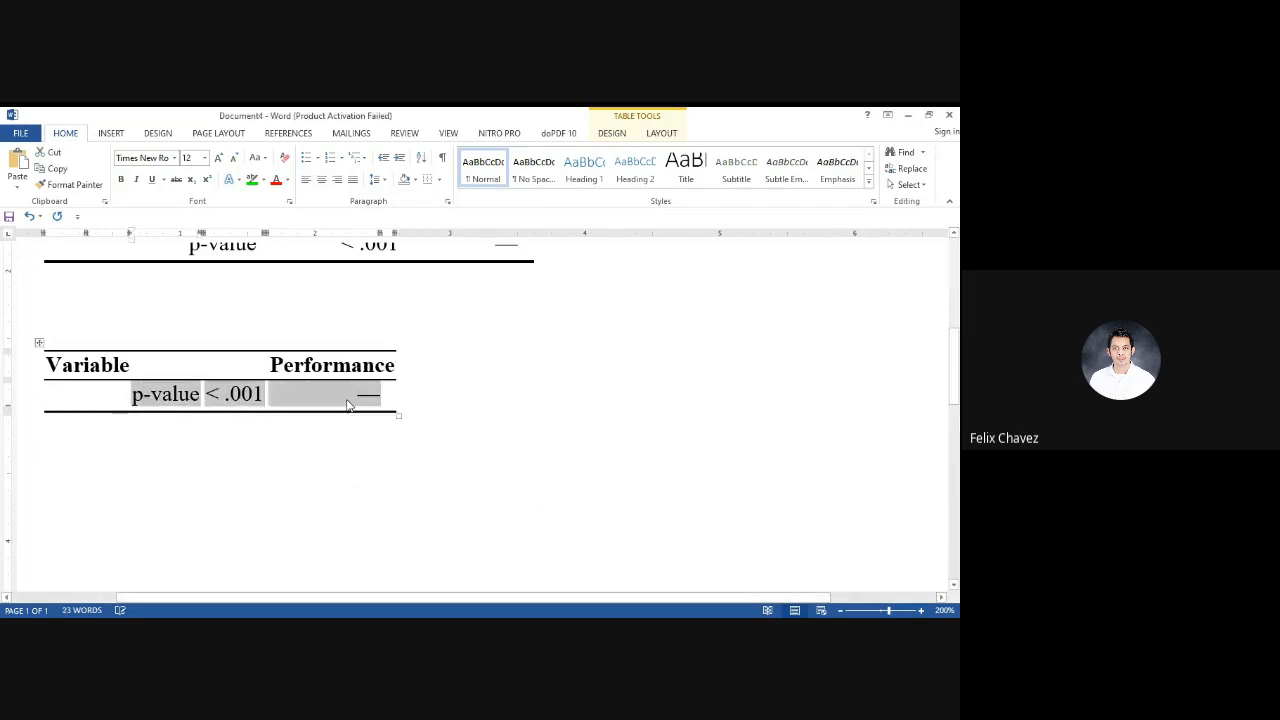
key(Delete)
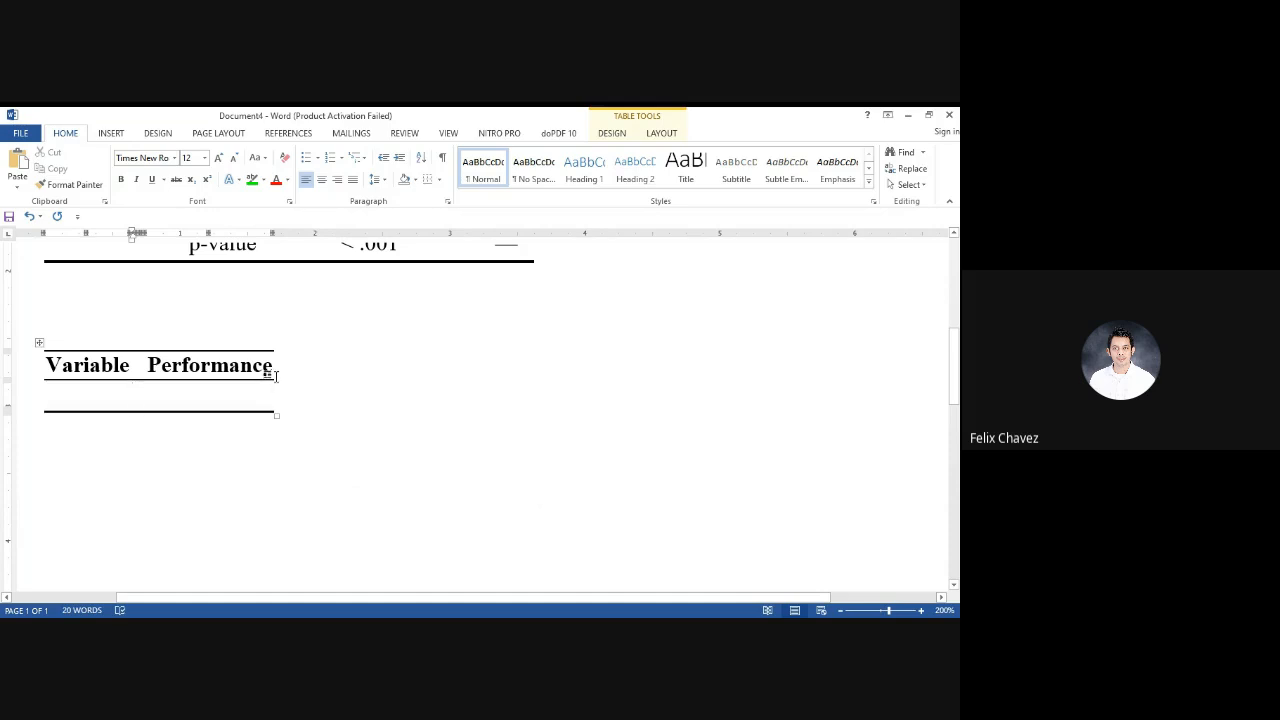
click(38, 343)
key(BackSpace)
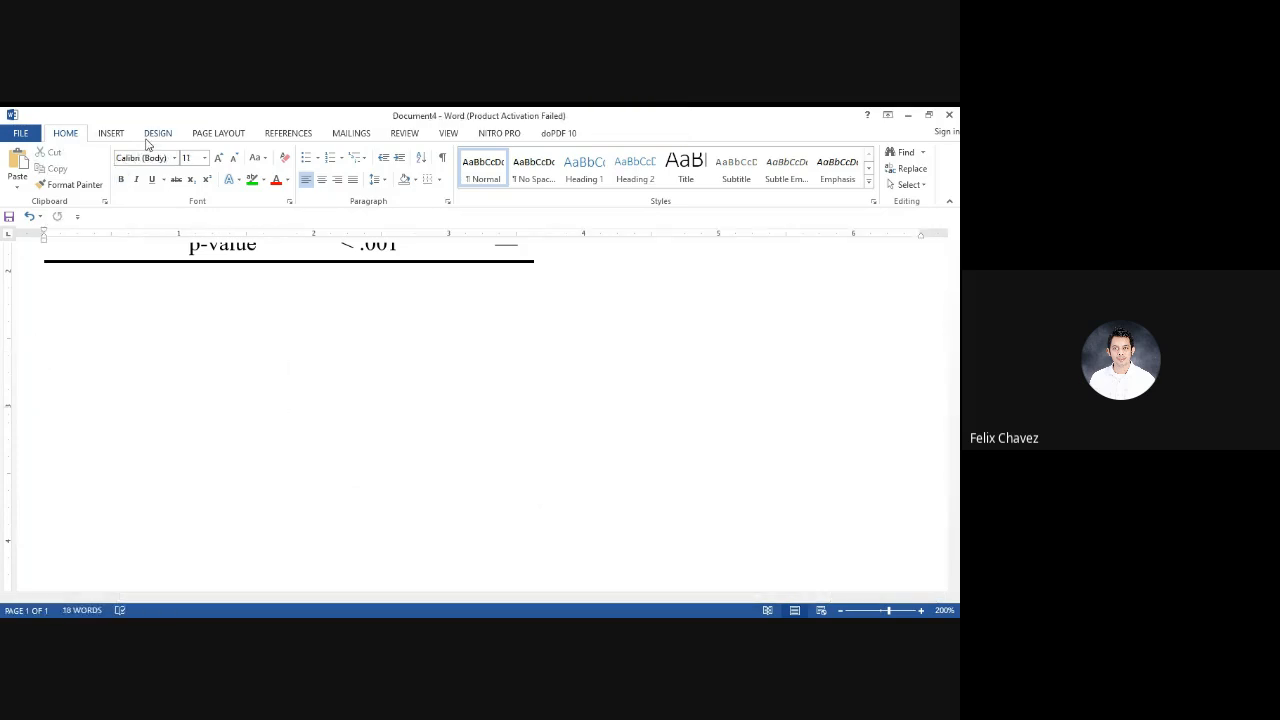
Insert a blank table with four columns and five rows below the Pearson's Correlations table
click(110, 133)
click(100, 185)
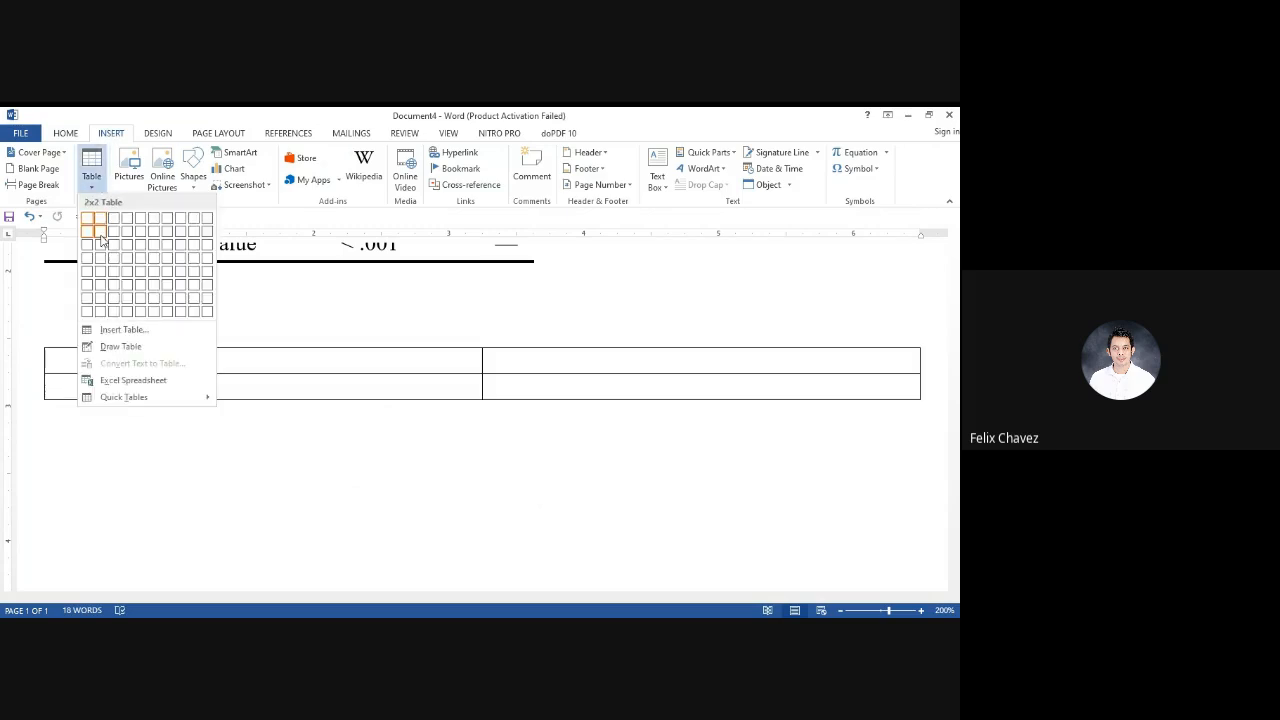
click(126, 282)
Enter "Independent Variable" in the first row and "Satisfaction" in the third row of the new table's first column
text(Independent Variable )
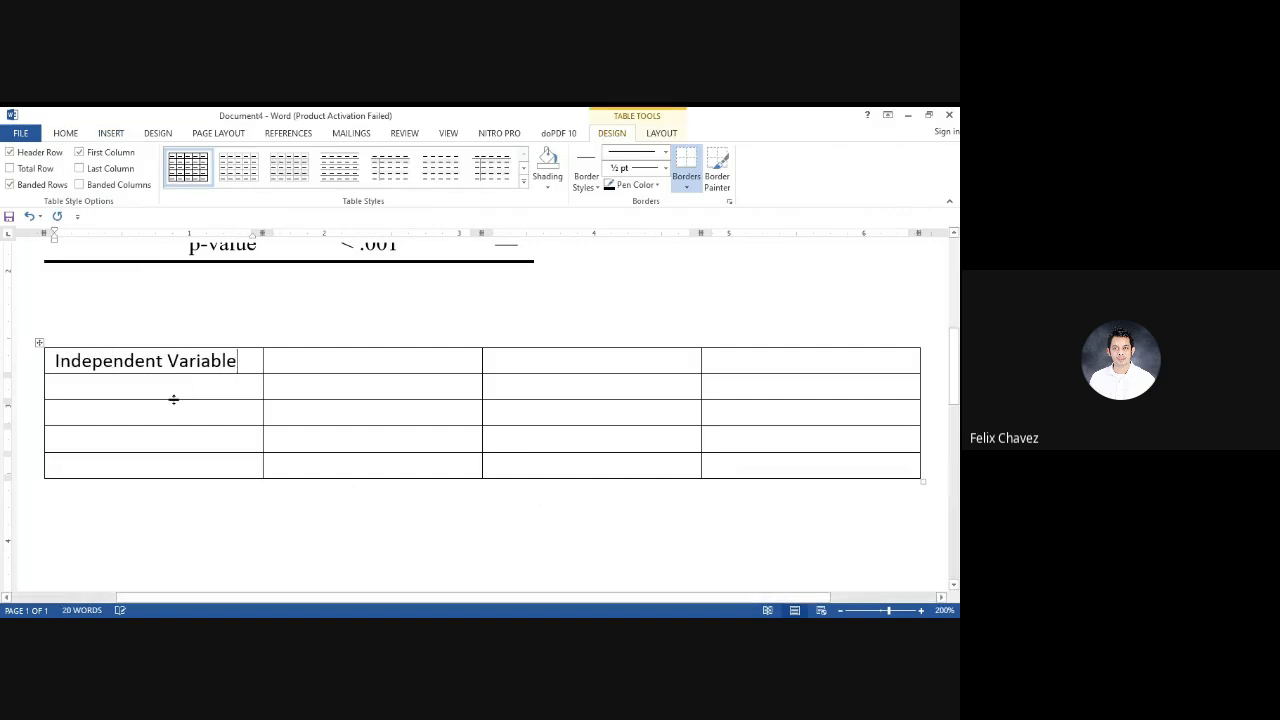
text(Satisf)
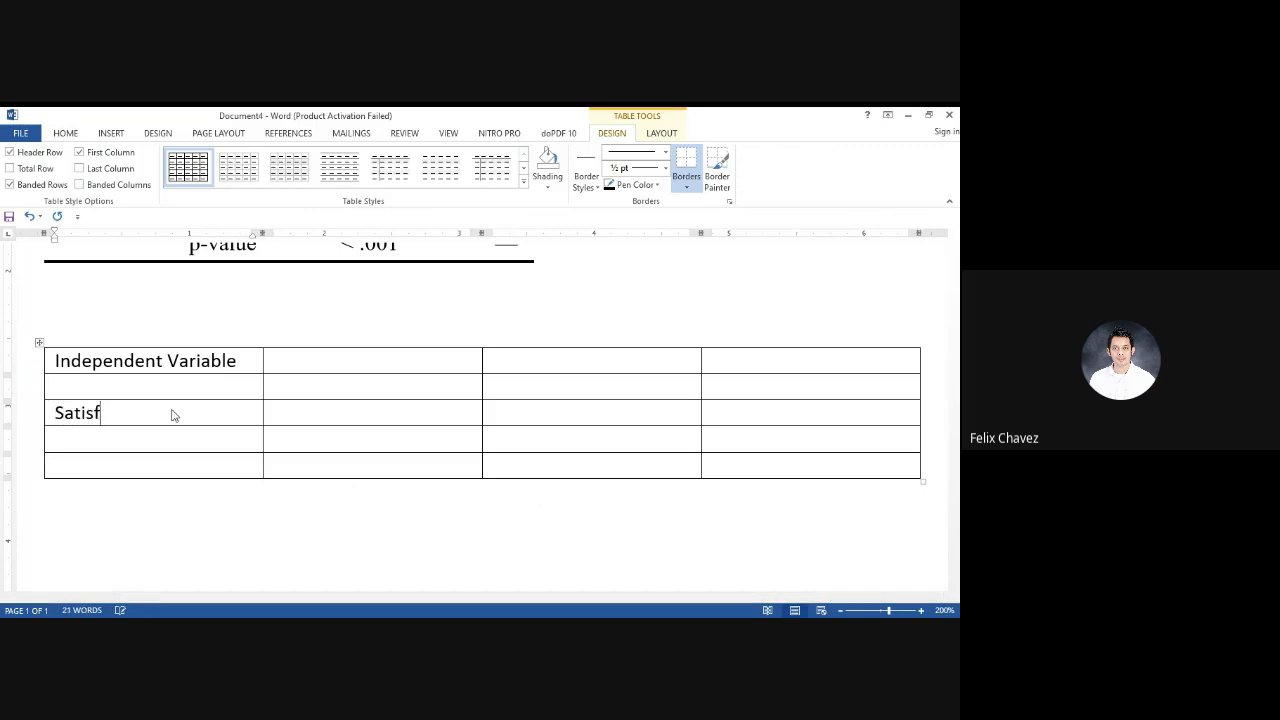
text(action)
Merge the three empty first-row cells beside Independent Variable into one cell
drag(479, 361, 723, 363)
right_click(724, 368)
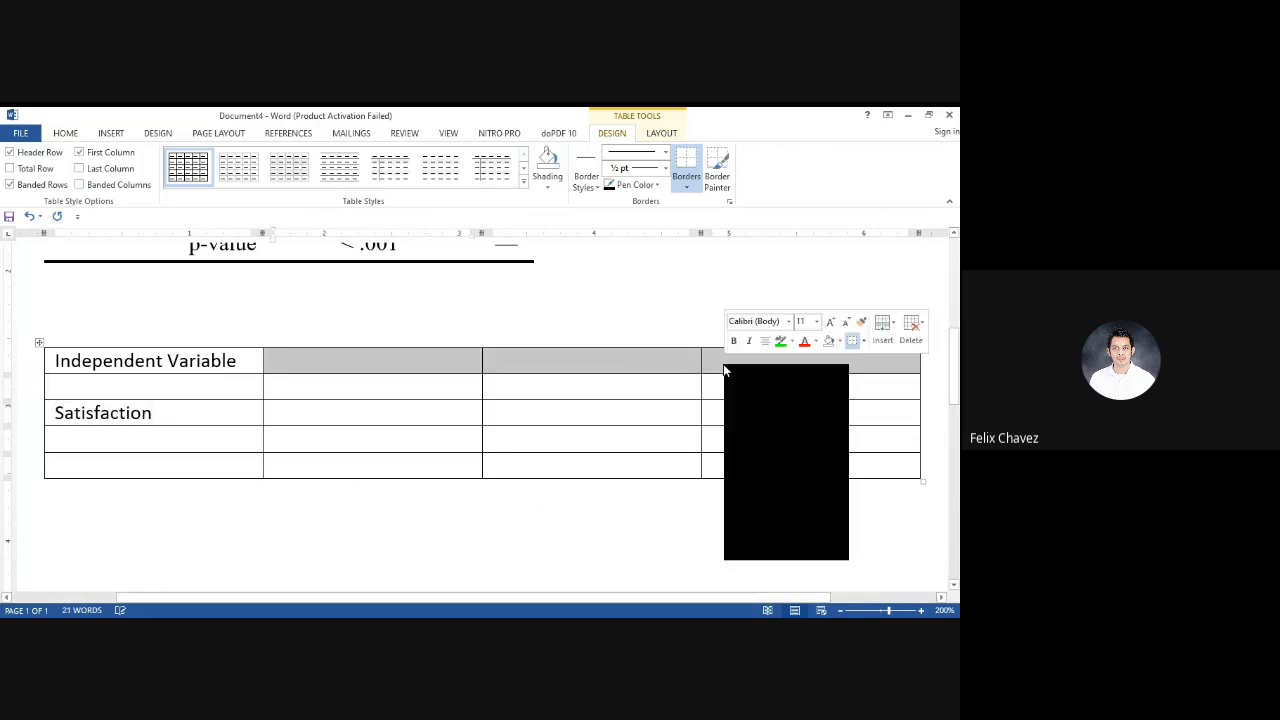
click(784, 479)
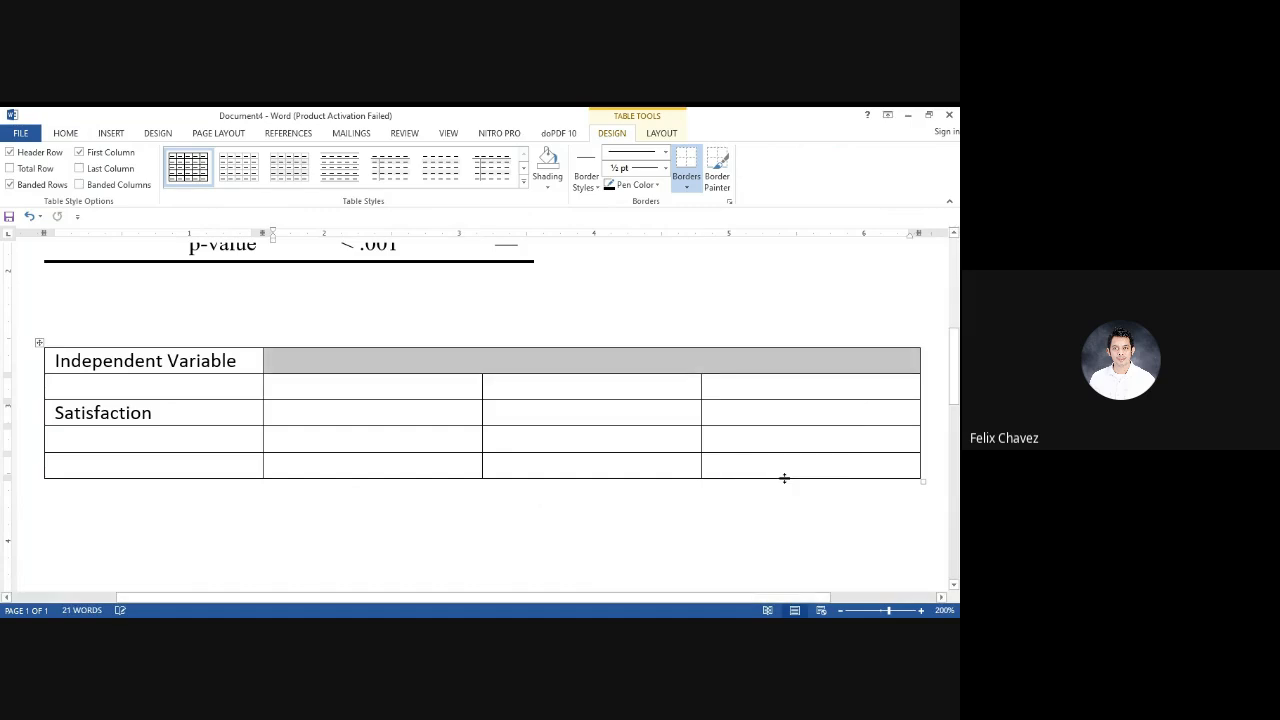
Enter "Performance" in the merged first-row cell and center it
text(Performane)
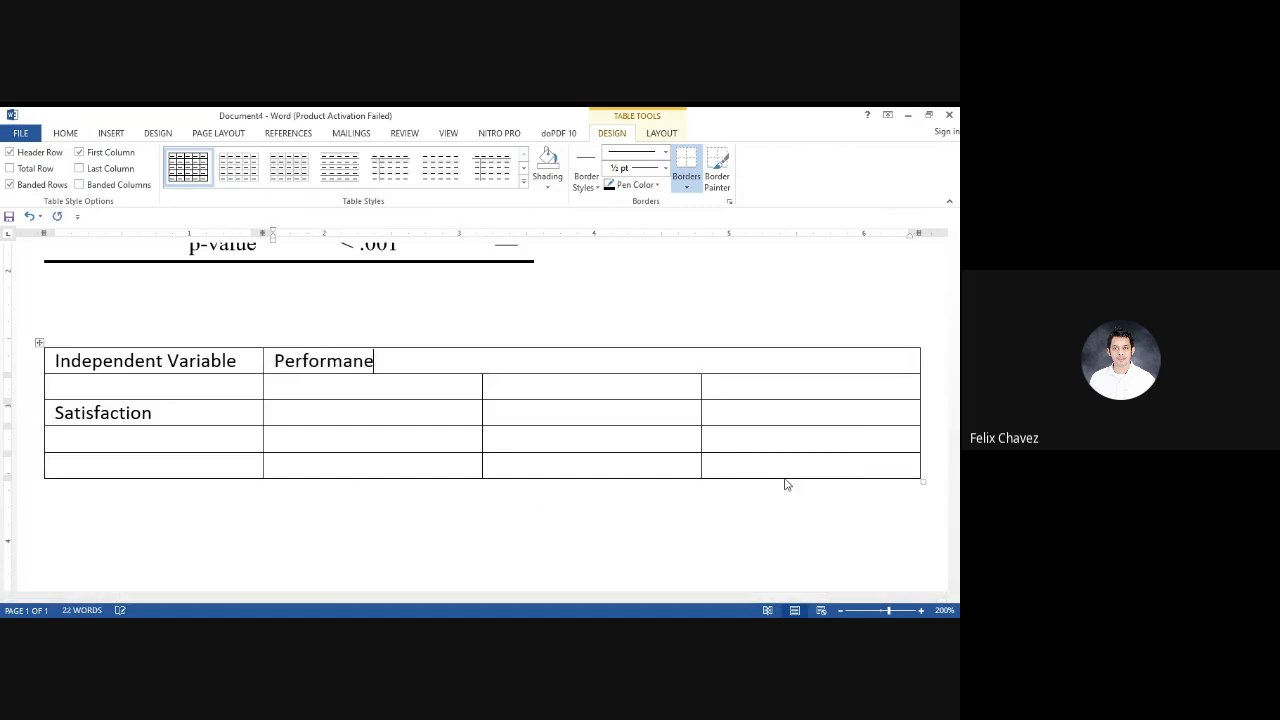
key(BackSpace)
text(ce)
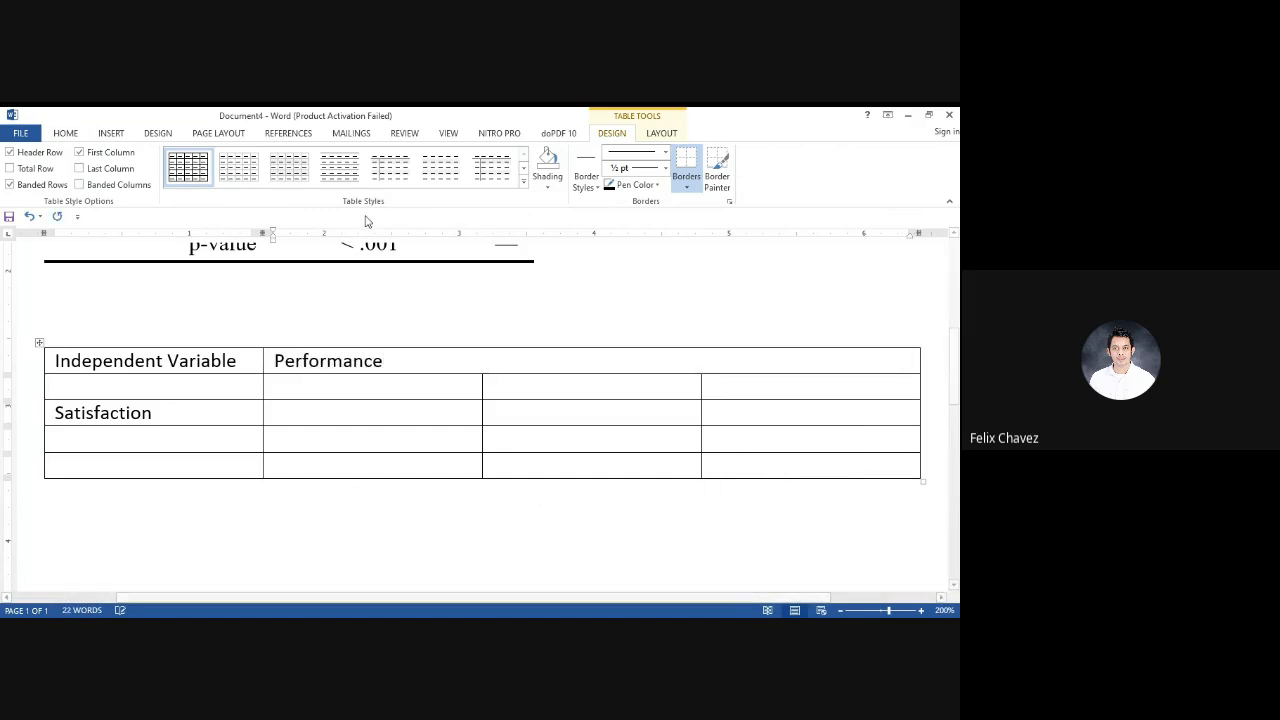
click(65, 133)
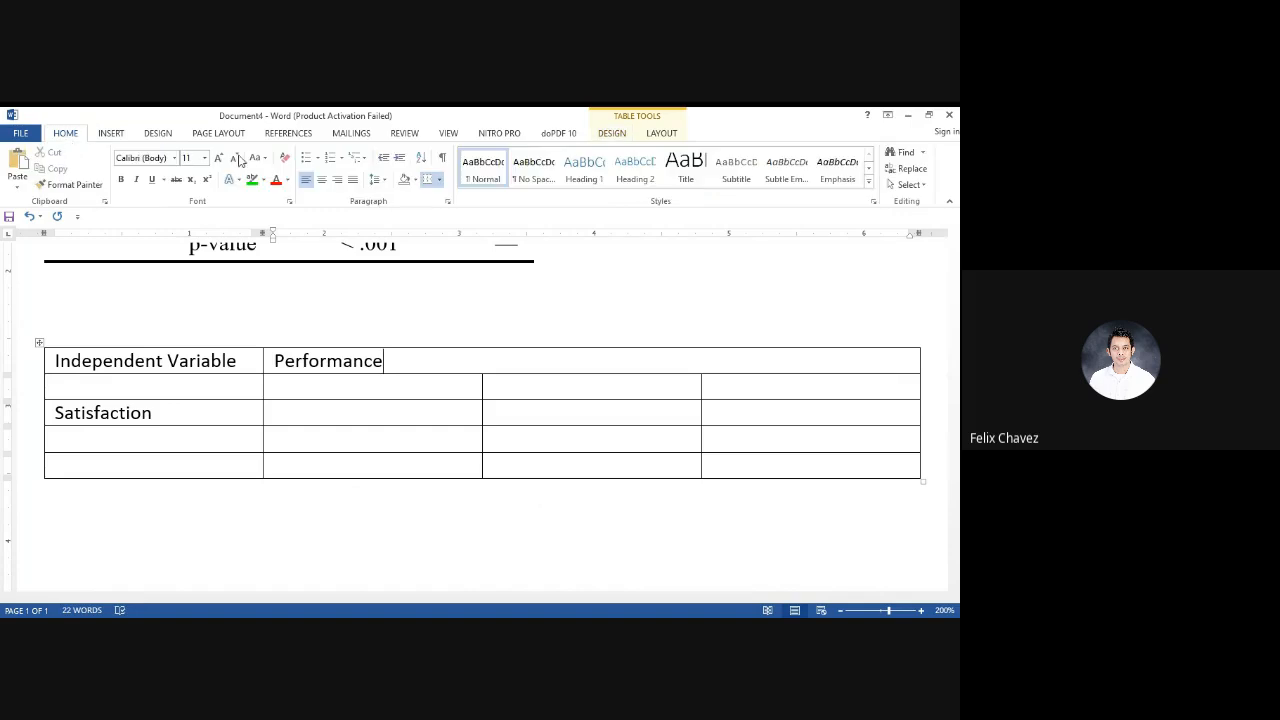
click(321, 179)
Enter the centered headings "r", "p-value" and "Remarks" in the three second-row cells under Performance
click(389, 394)
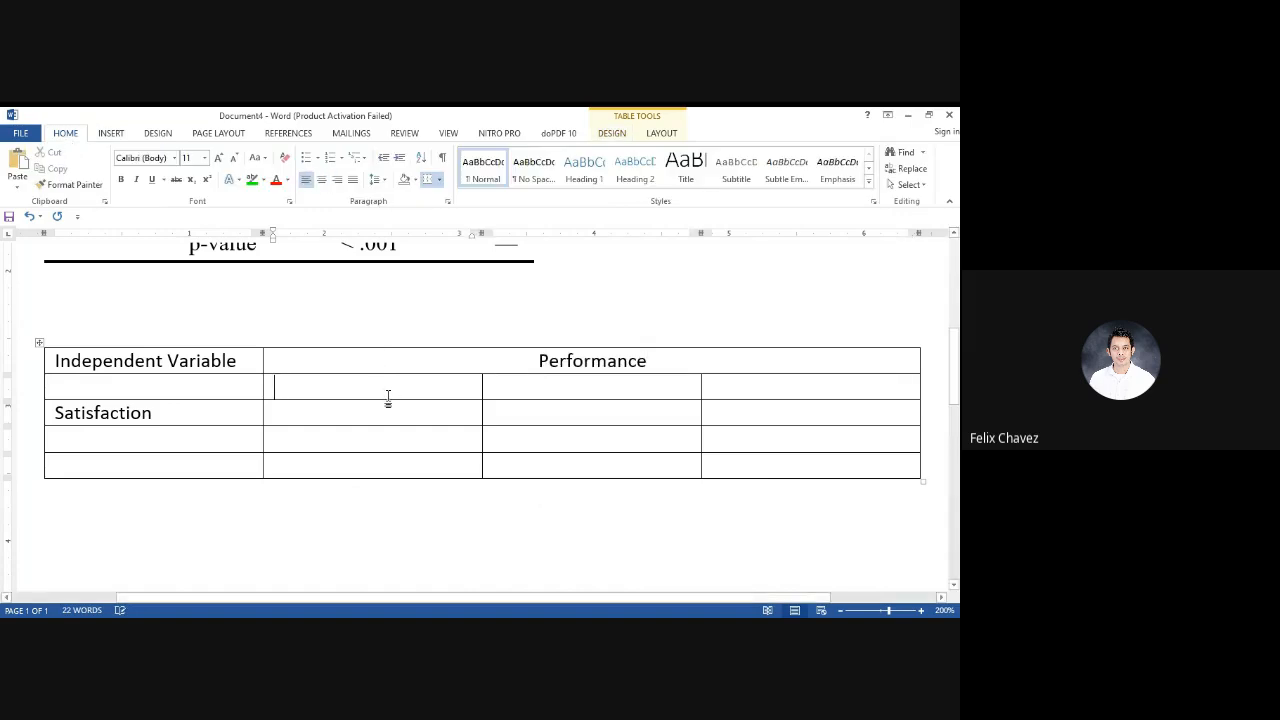
text(r)
click(596, 383)
text(p-value)
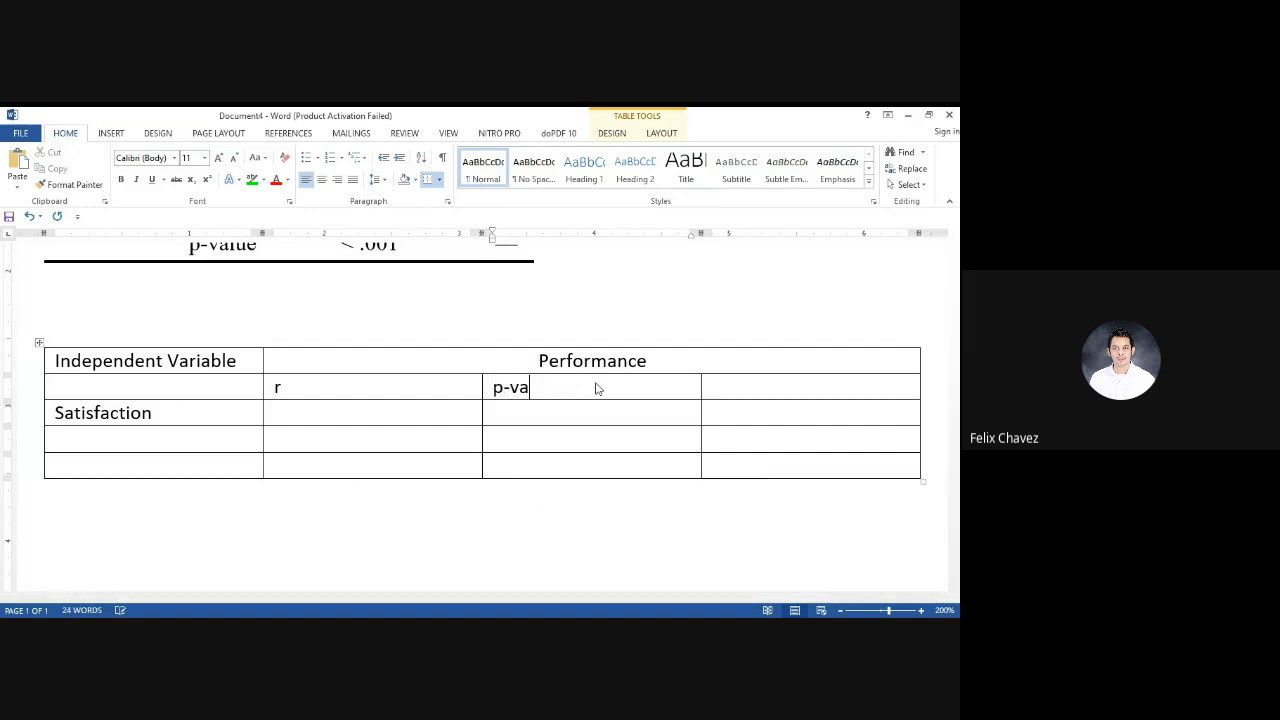
click(766, 383)
text(Remarks)
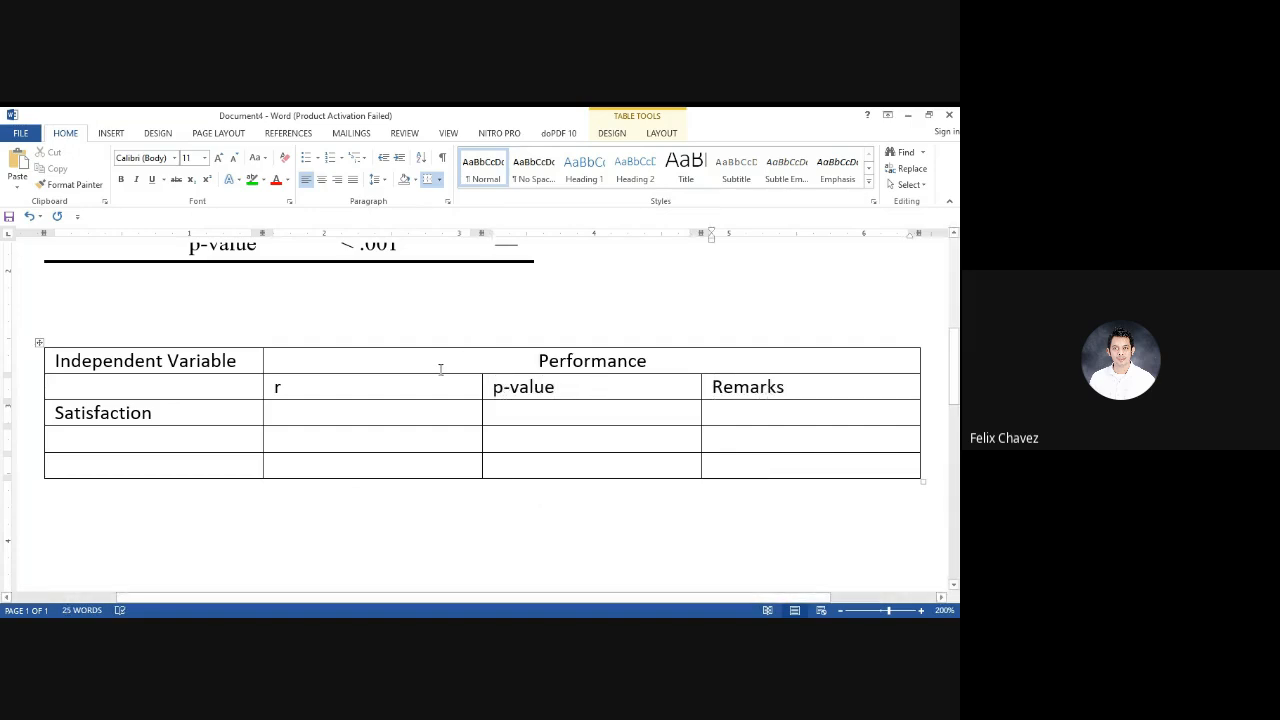
drag(432, 384, 712, 384)
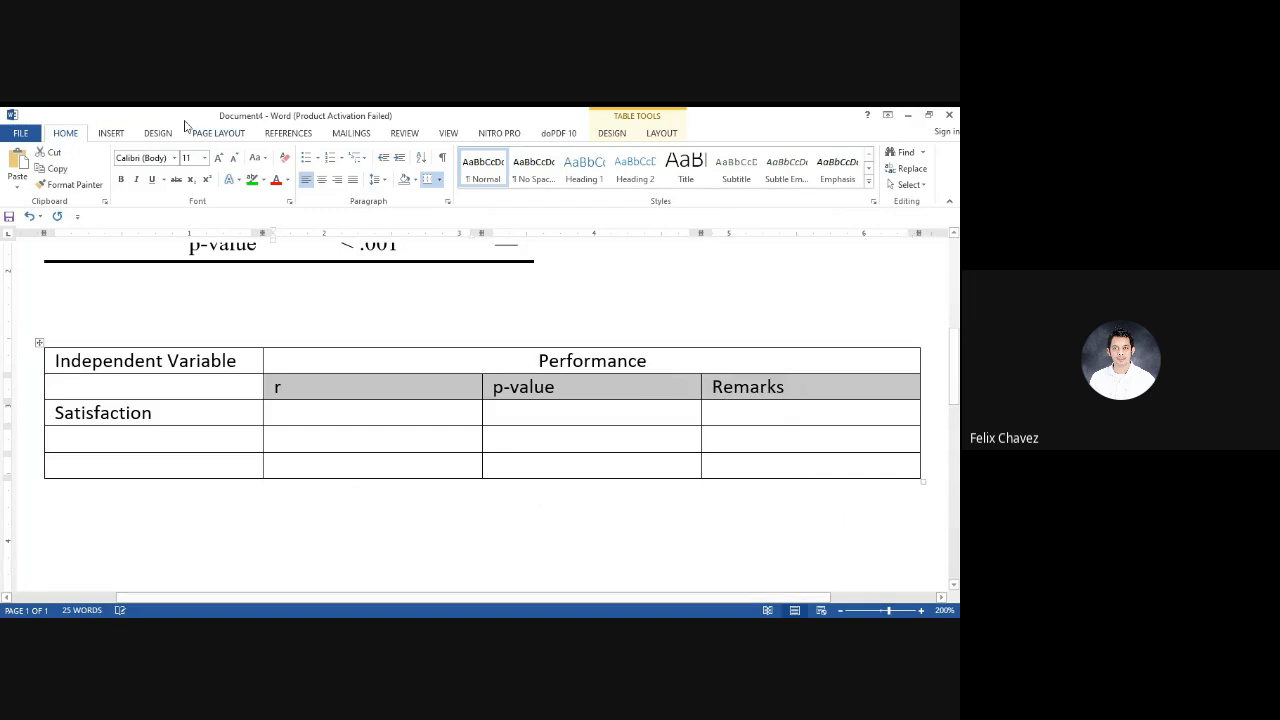
click(321, 179)
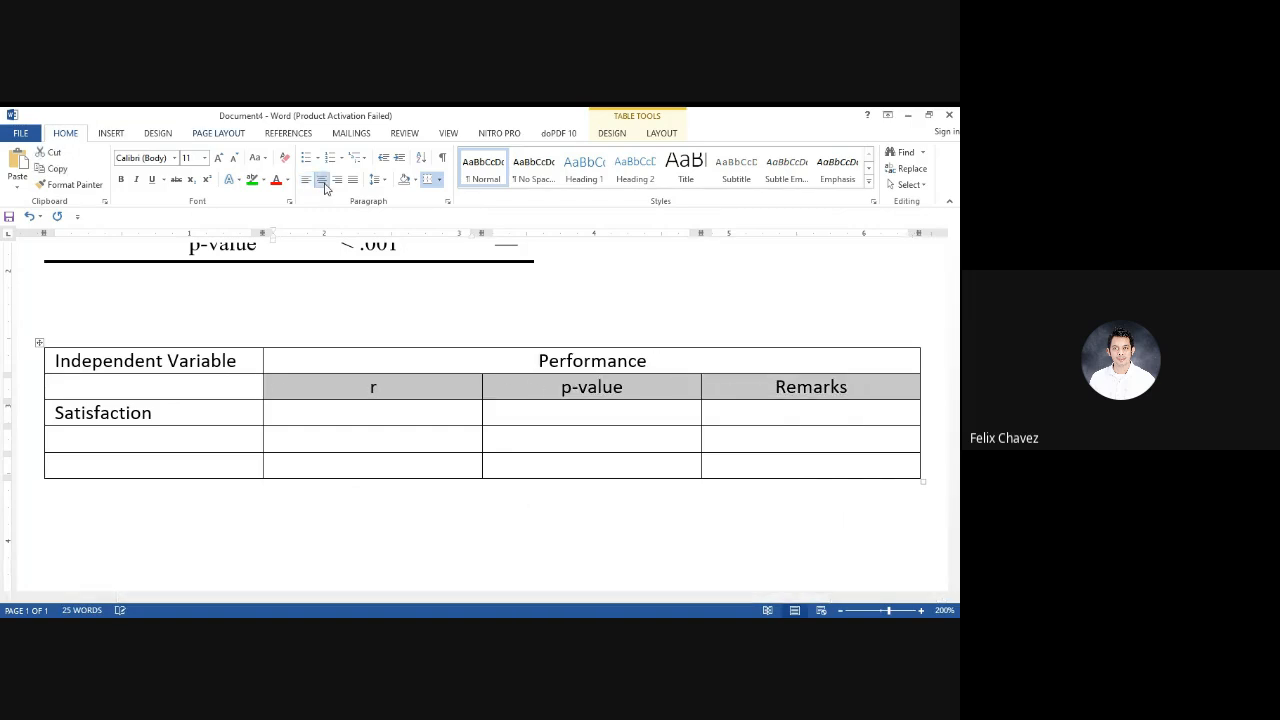
click(431, 443)
click(40, 375)
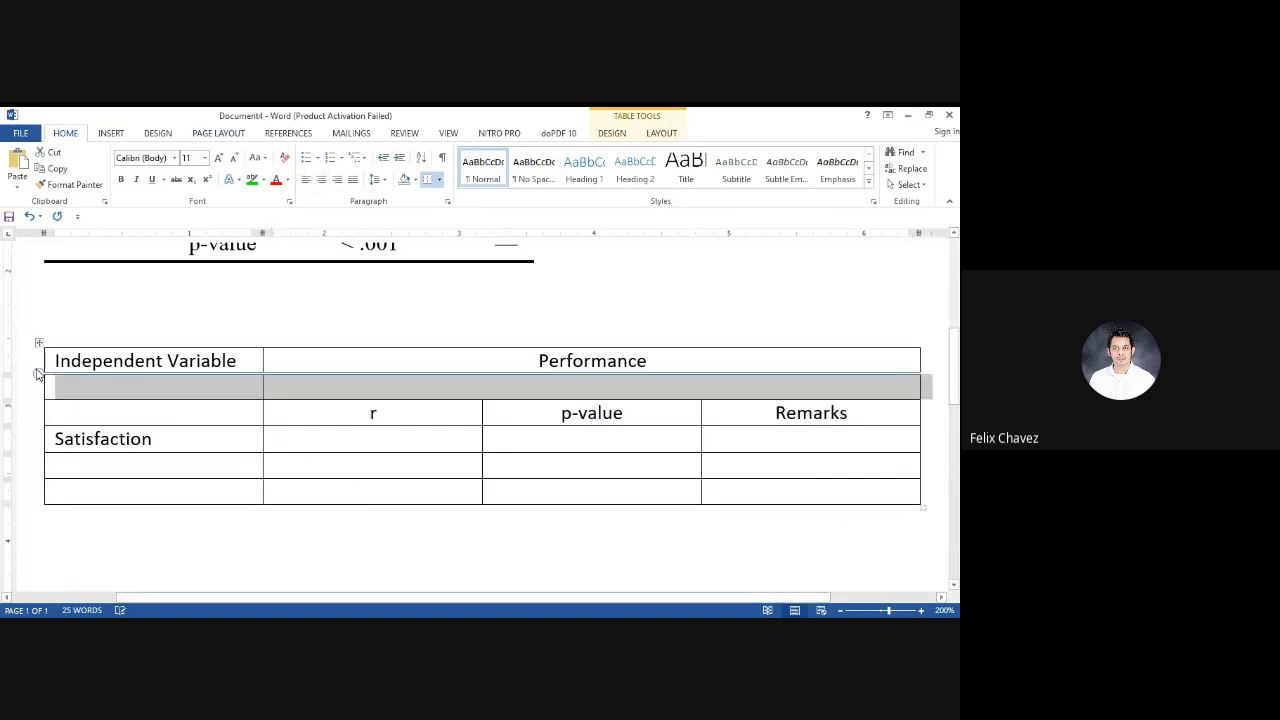
key(ctrl+z)
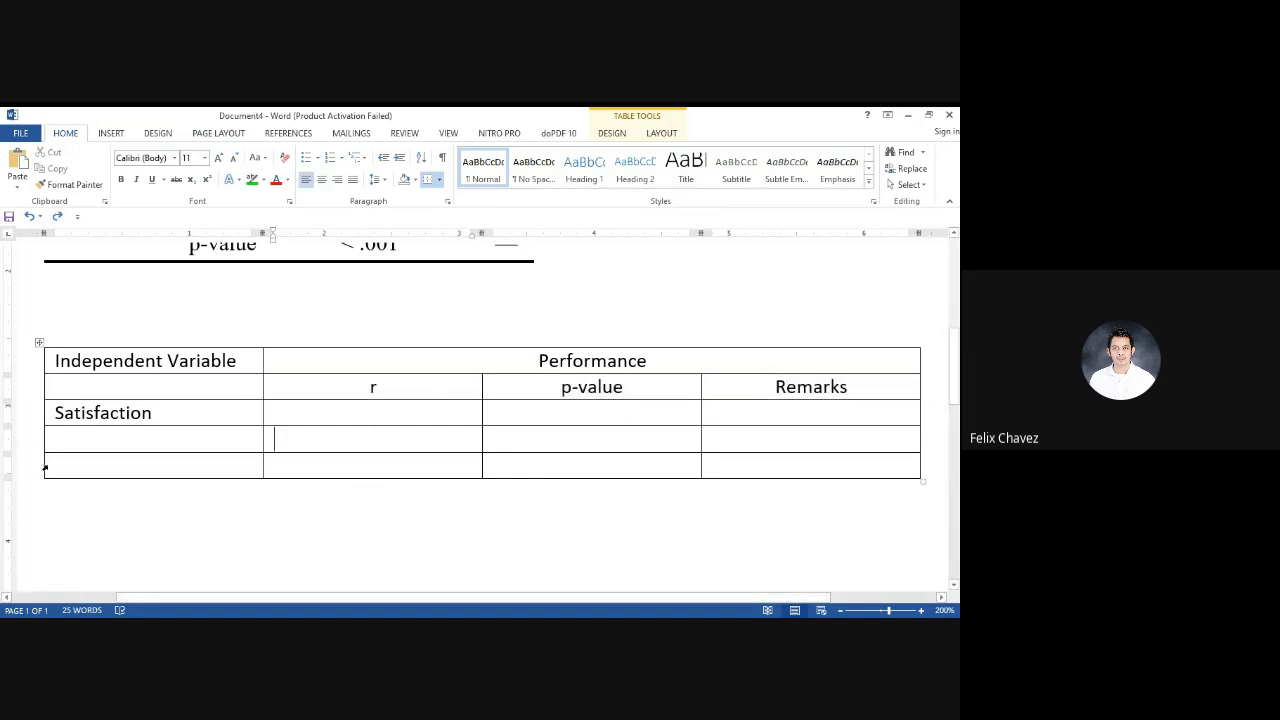
Delete the new table's last empty row and center-align the three empty cells beside Satisfaction
click(36, 473)
key(BackSpace)
click(367, 409)
scroll(367, 409, up, 3)
scroll(367, 409, down, 5)
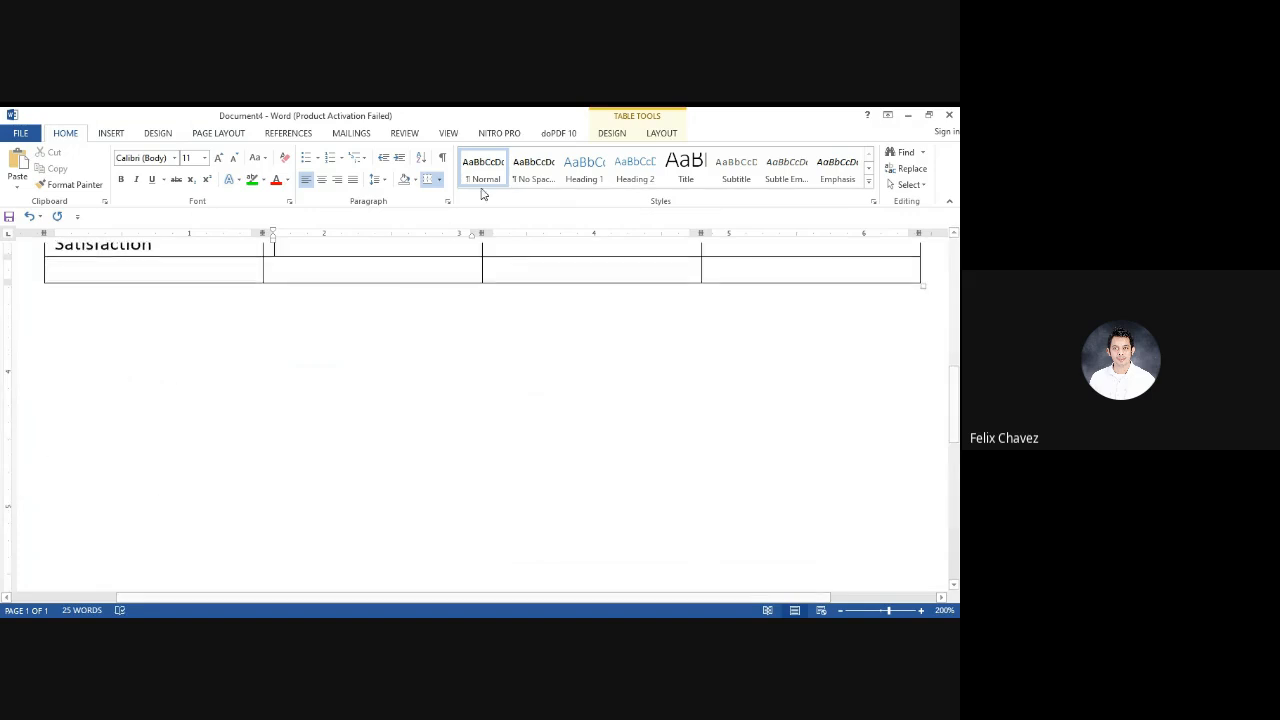
scroll(429, 445, up, 3)
drag(424, 488, 733, 474)
click(322, 180)
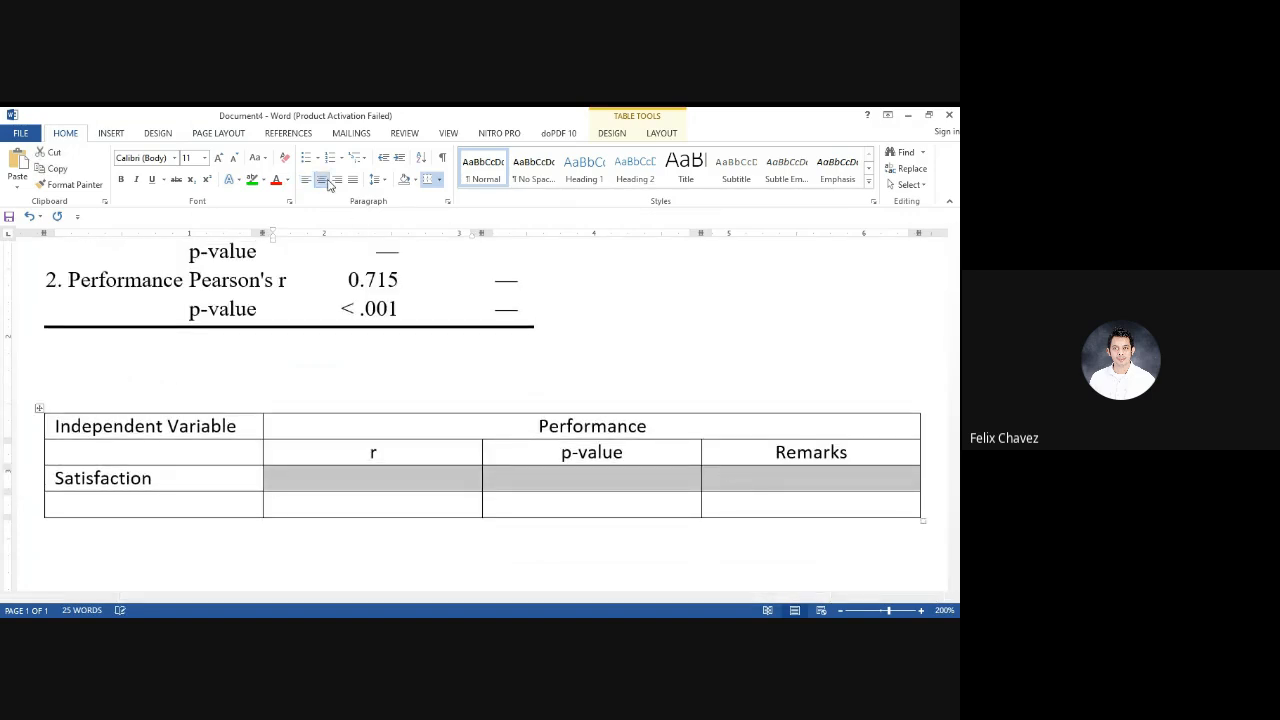
Fill the Satisfaction row with ".715" under r, ".000" under p-value and "Significant" under Remarks
scroll(494, 486, up, 1)
scroll(494, 486, down, 1)
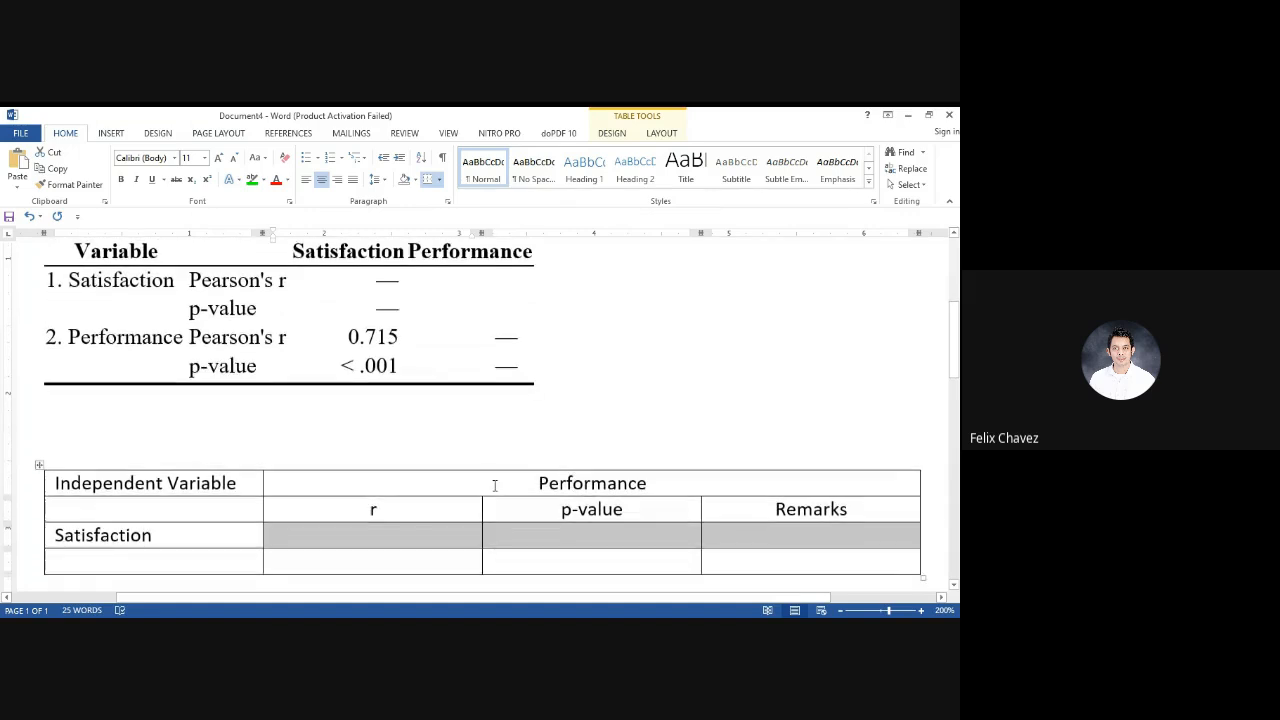
click(397, 535)
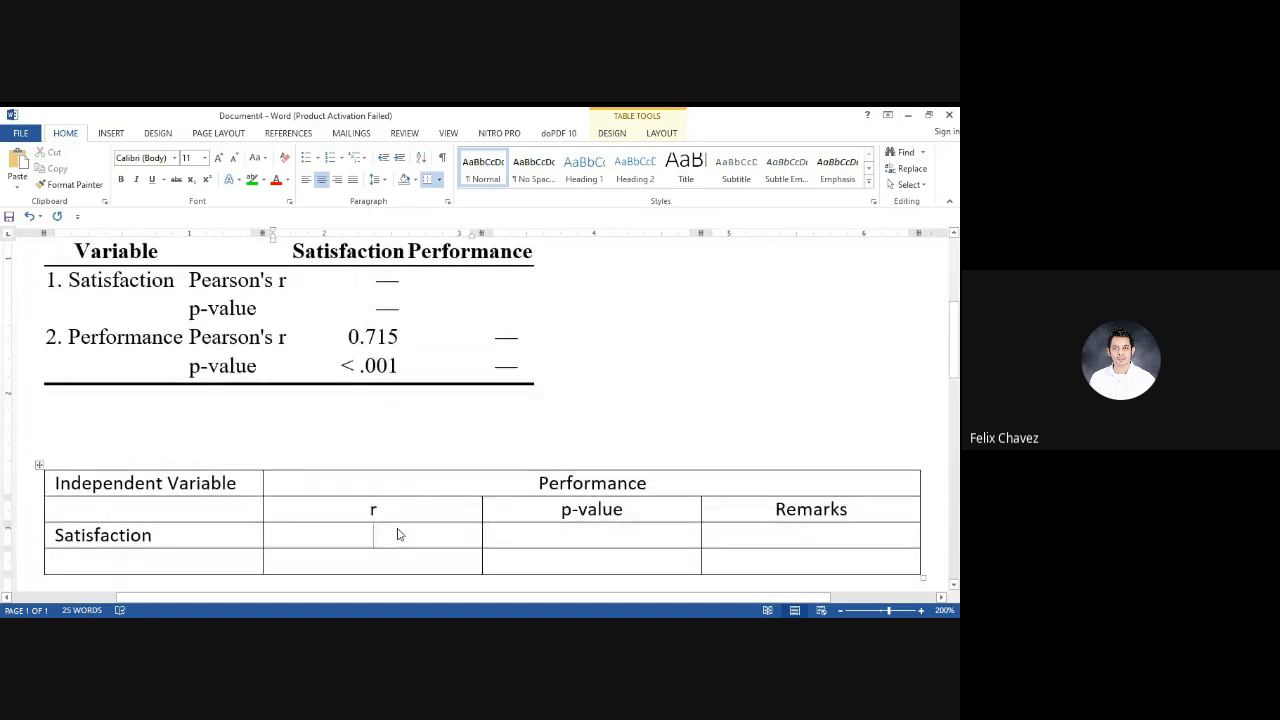
text(.715)
click(581, 535)
text(.000)
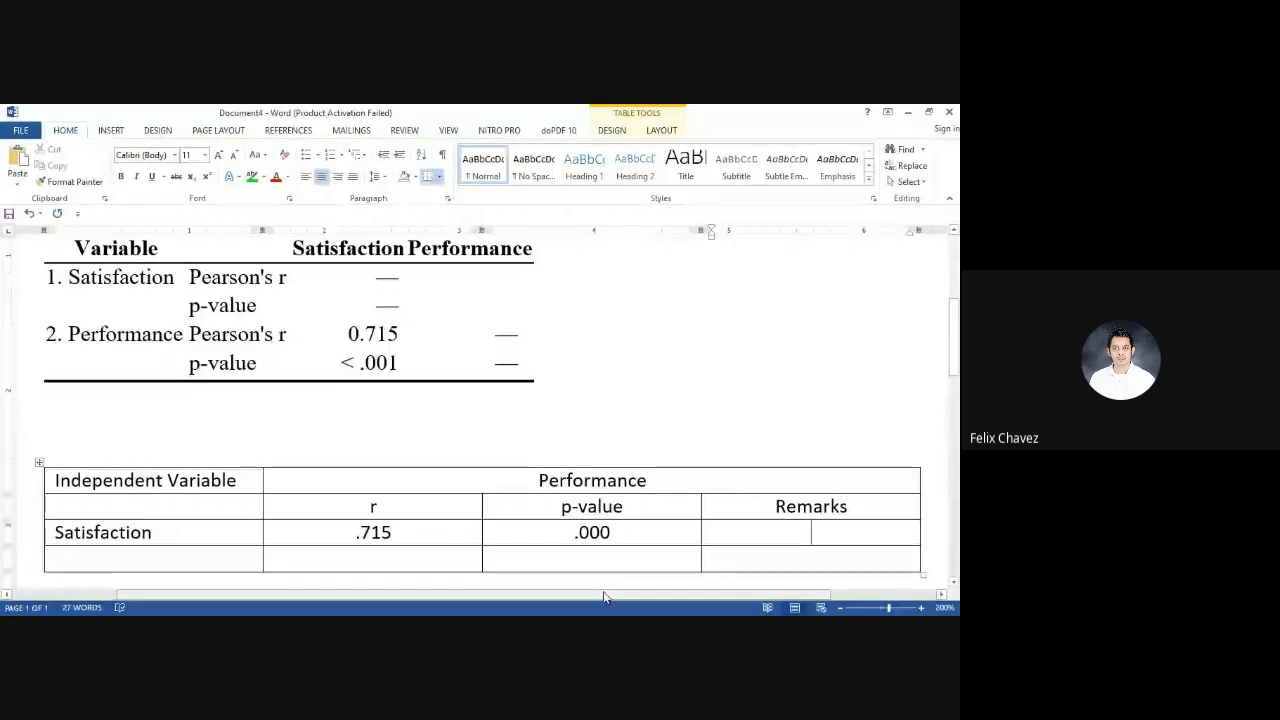
text(Significant)
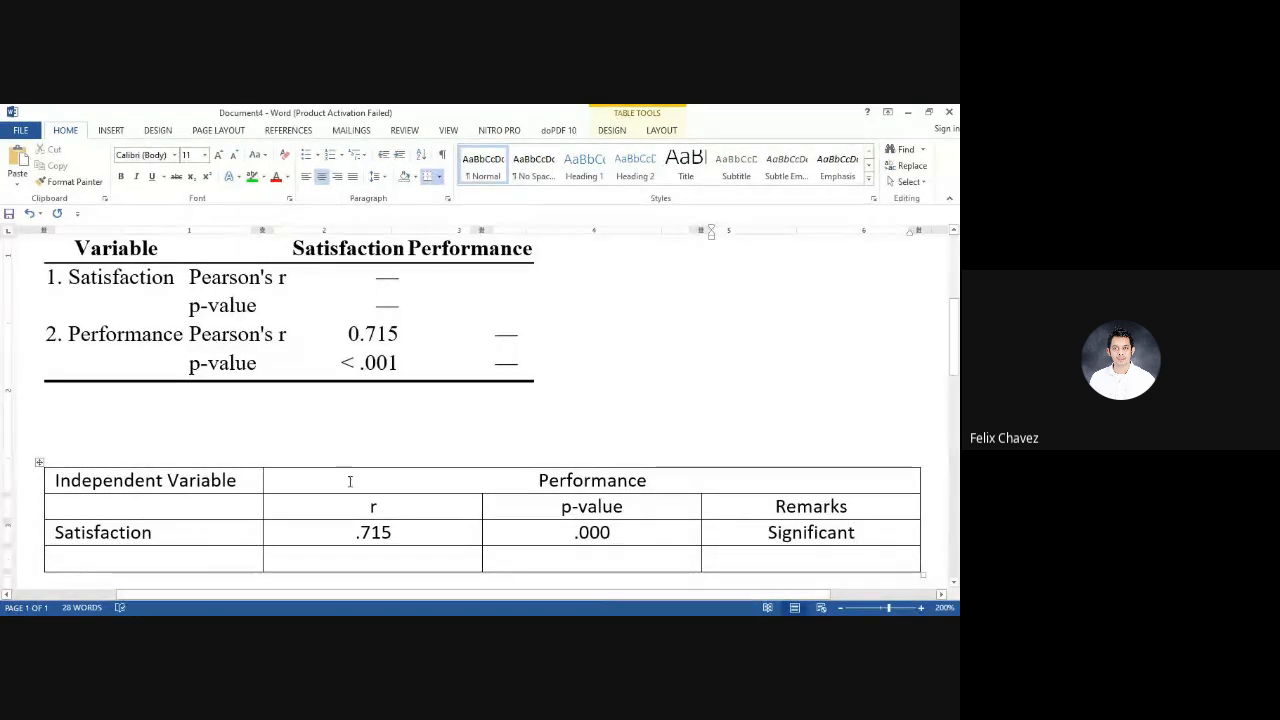
Remove all borders from the new table, then give it only a top border and a bottom border
click(38, 467)
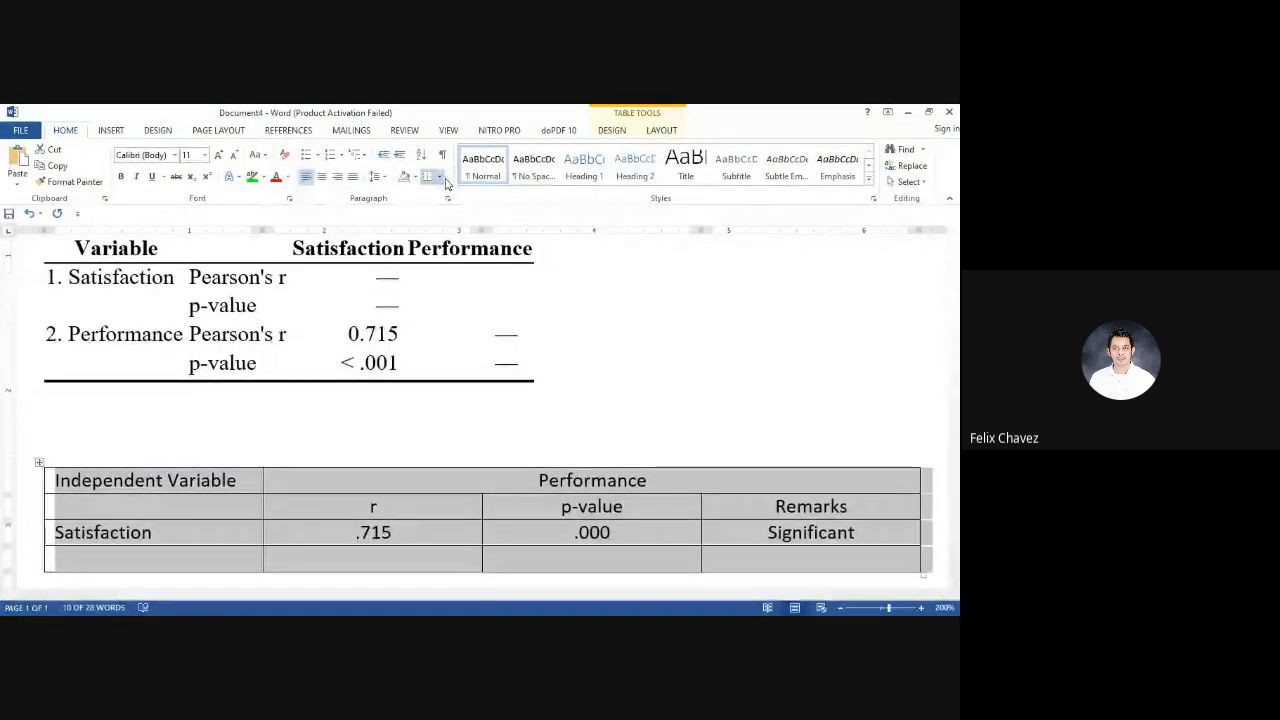
click(440, 178)
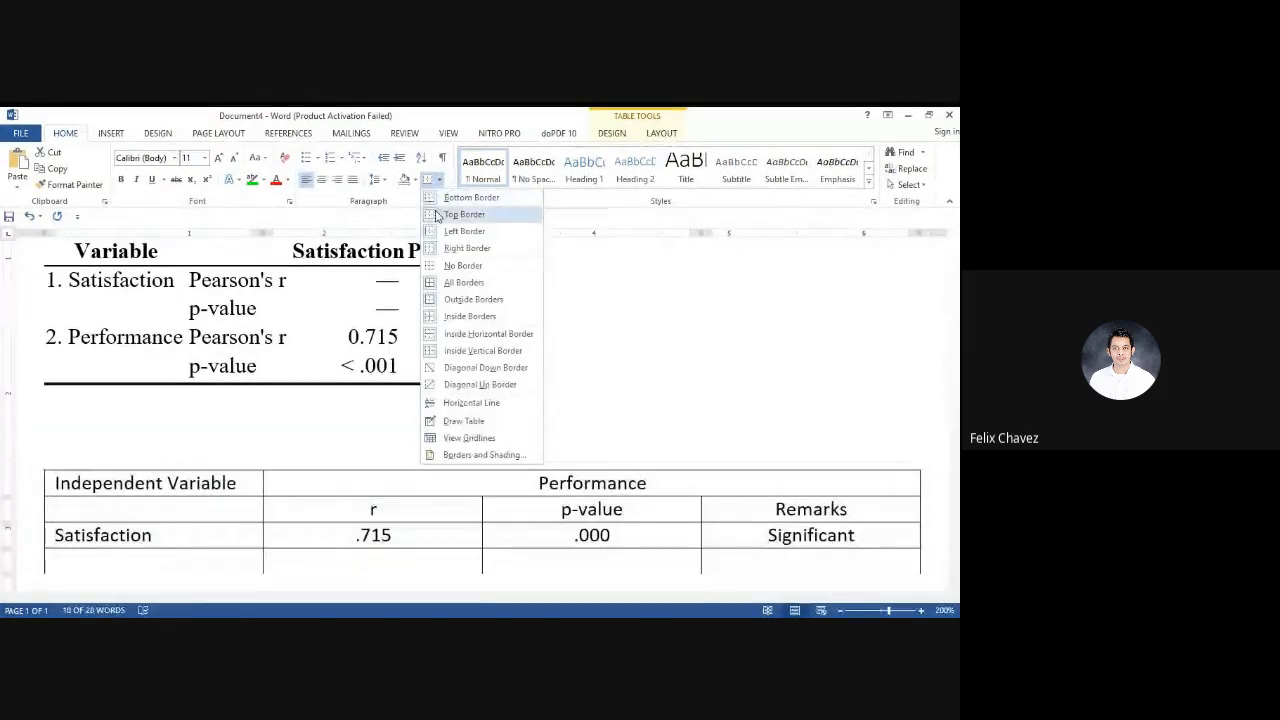
click(435, 217)
click(440, 178)
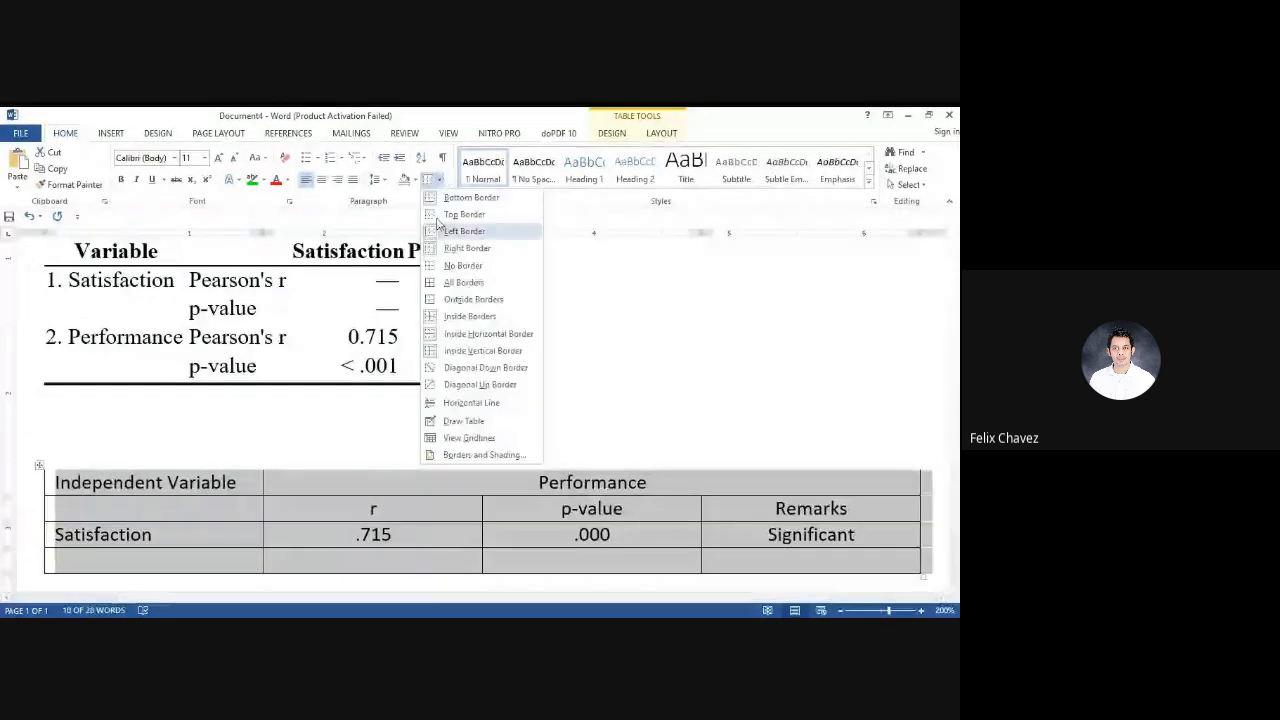
click(435, 266)
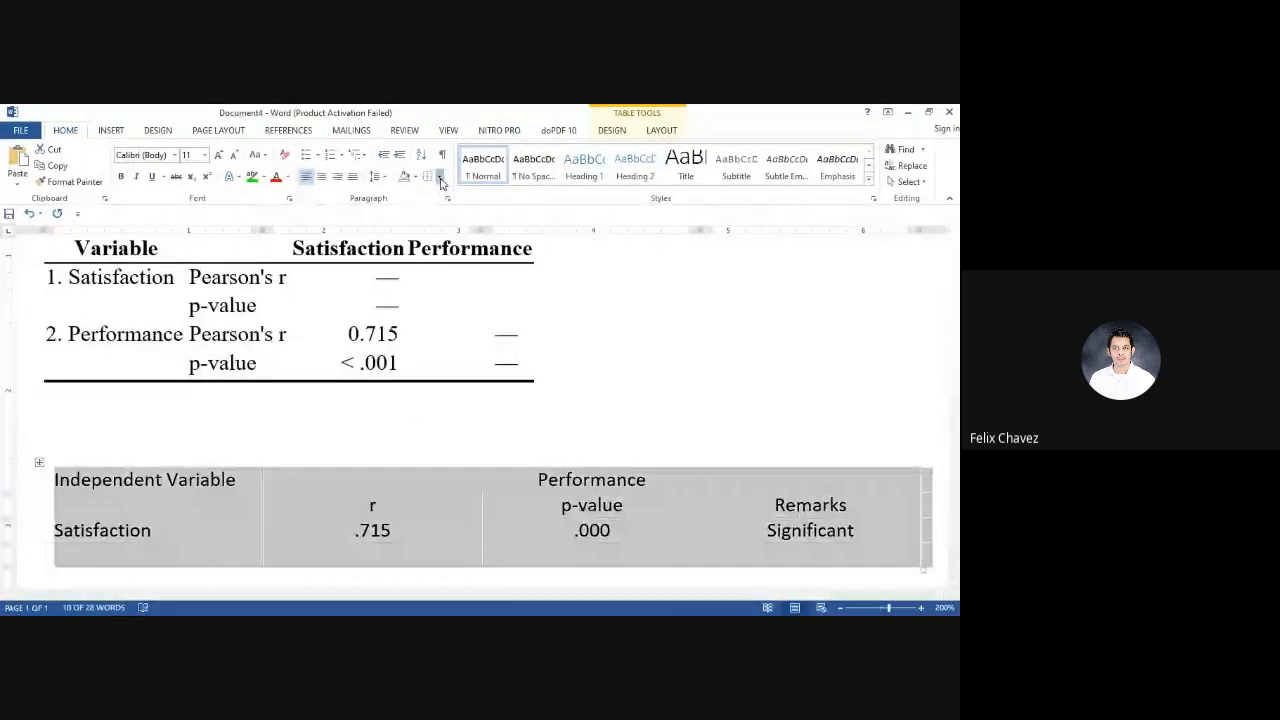
click(440, 178)
click(440, 214)
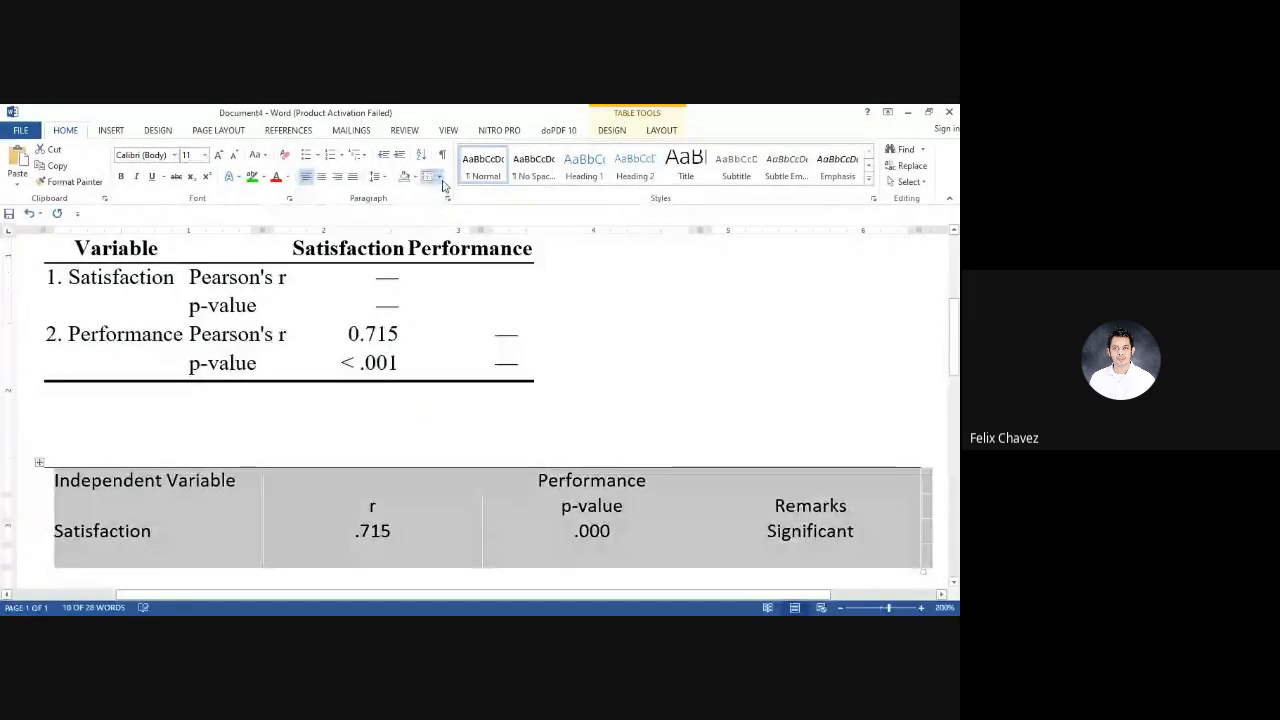
click(440, 178)
click(445, 197)
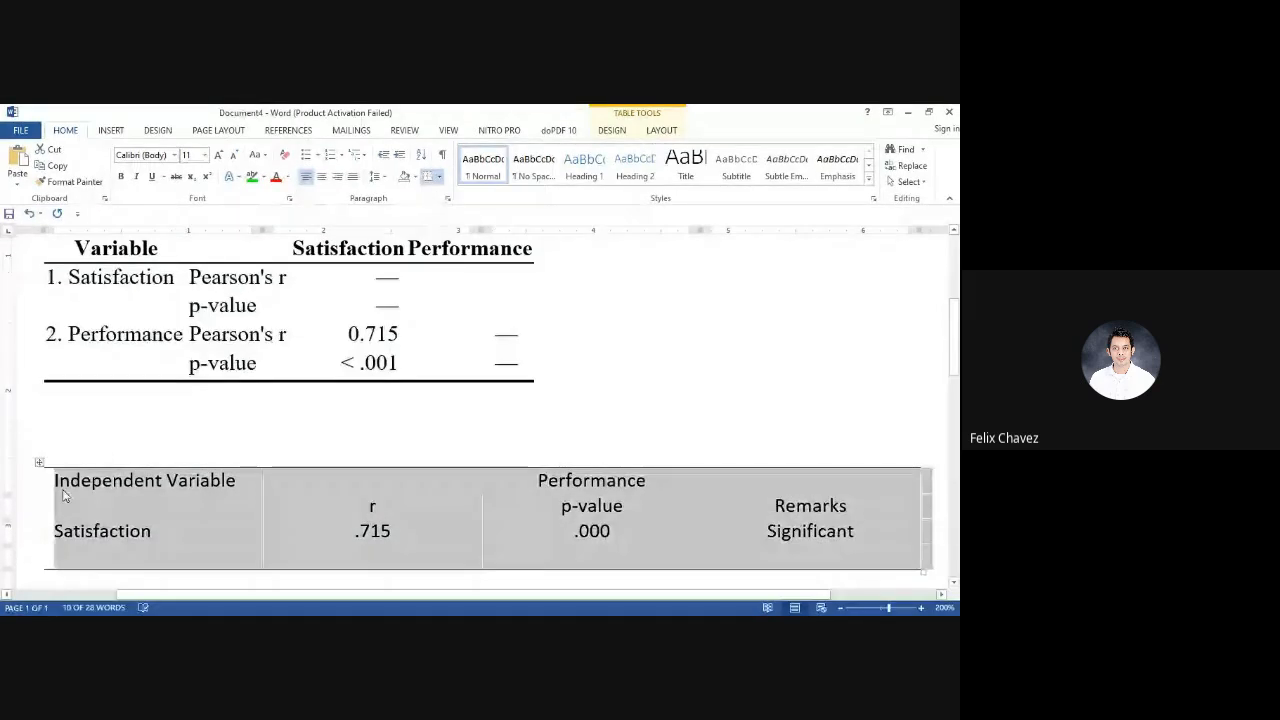
Add a bottom border beneath the Independent Variable and Performance header row
click(28, 482)
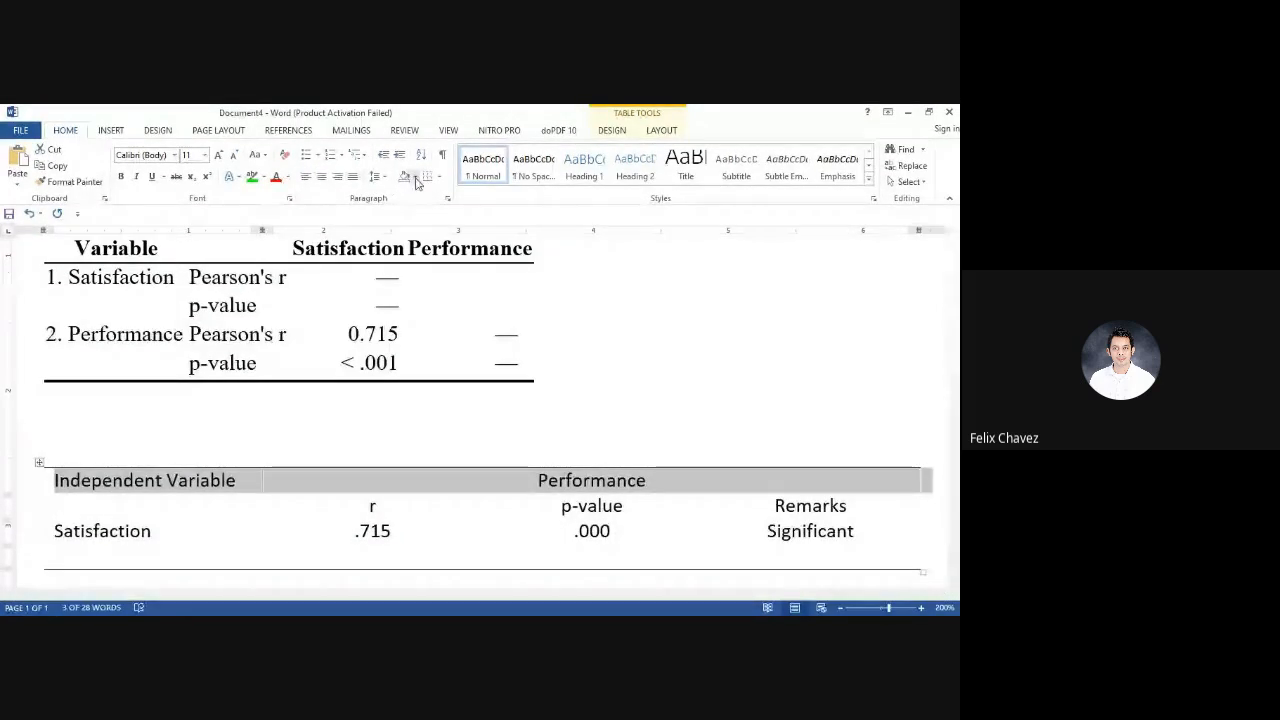
click(655, 381)
scroll(655, 384, down, 4)
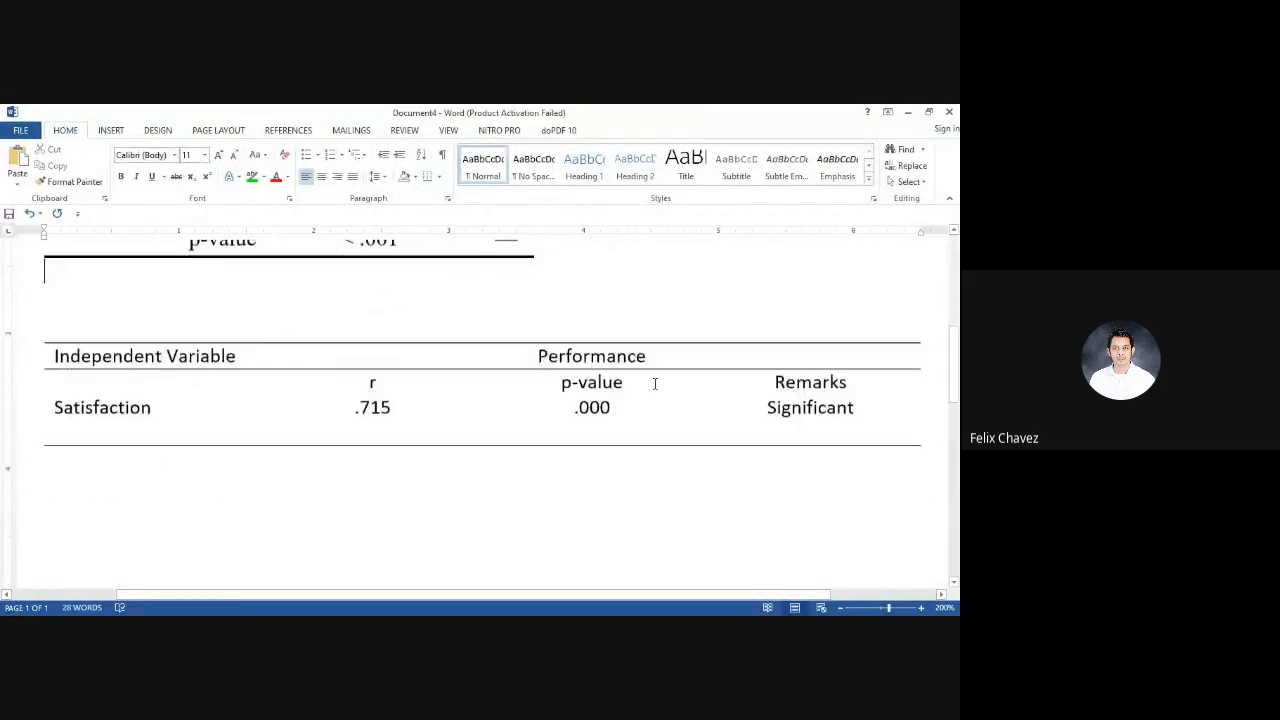
scroll(655, 384, up, 2)
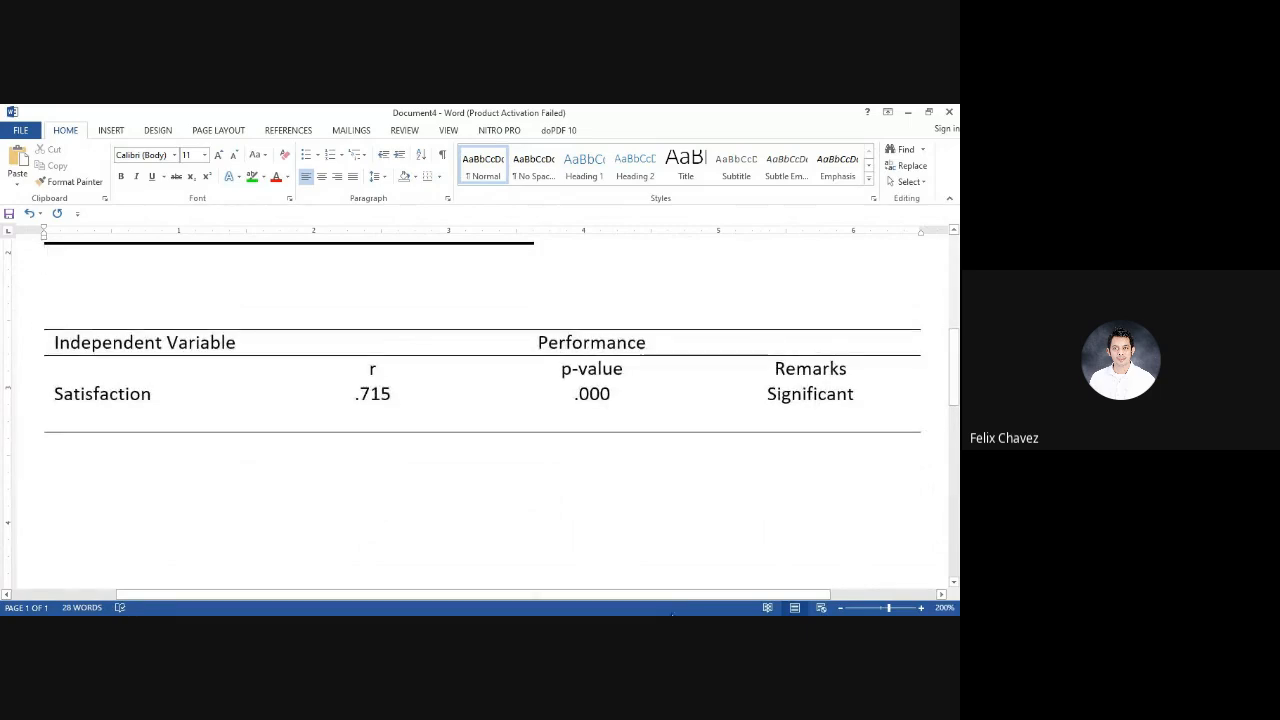
key(alt+Tab)
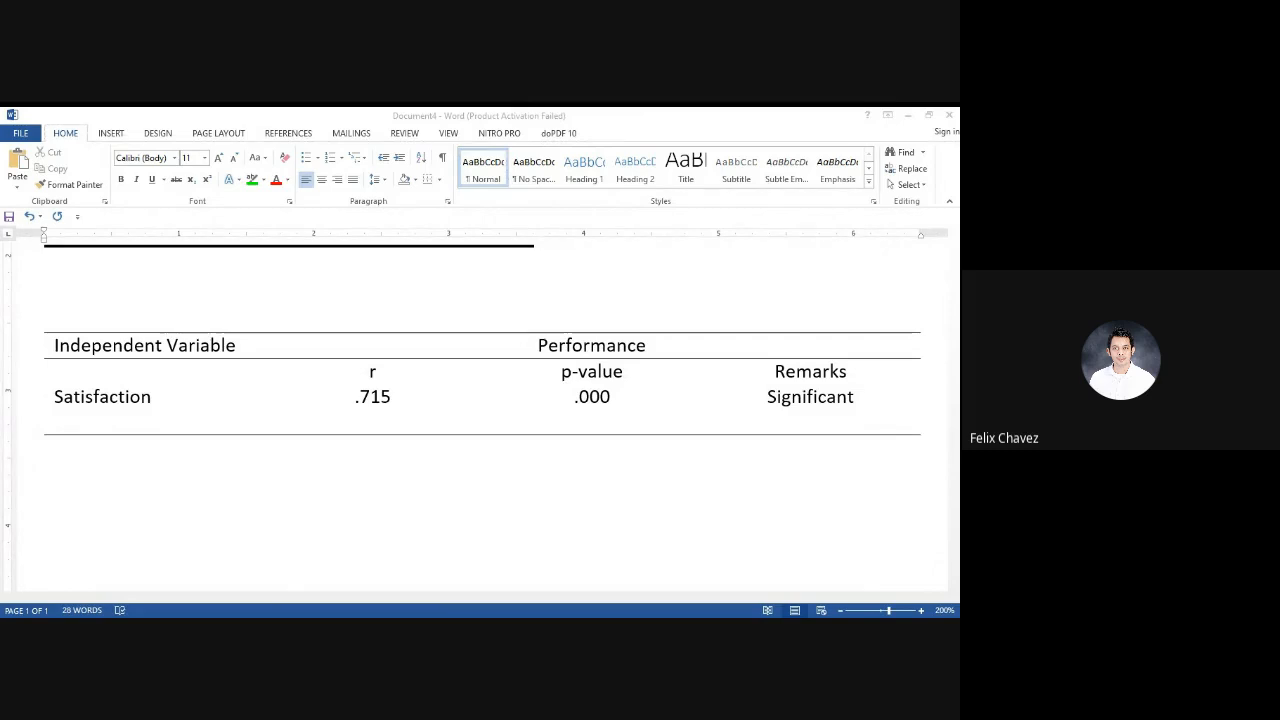
key(alt+Tab)
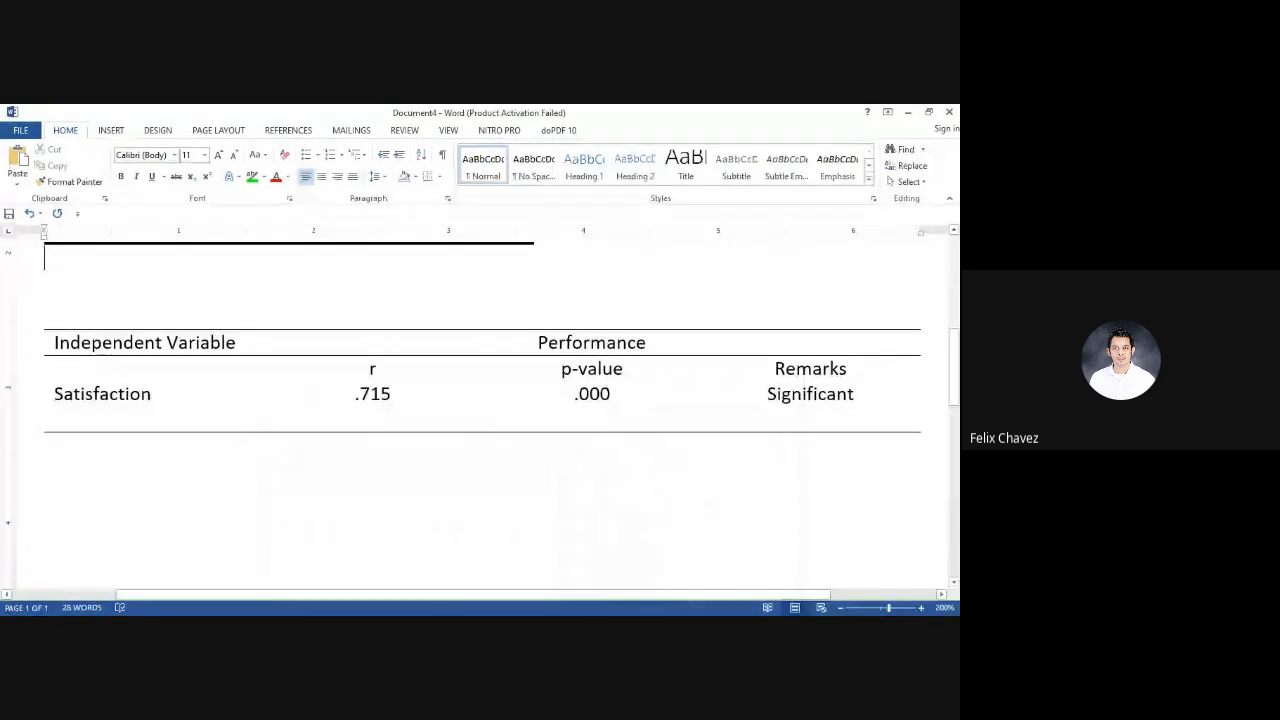
Write an indented paragraph below the table: "The results show that there is a significant relationship between satisfaction and performance of employees"
click(455, 490)
key(Return)
key(Tab)
text(the r)
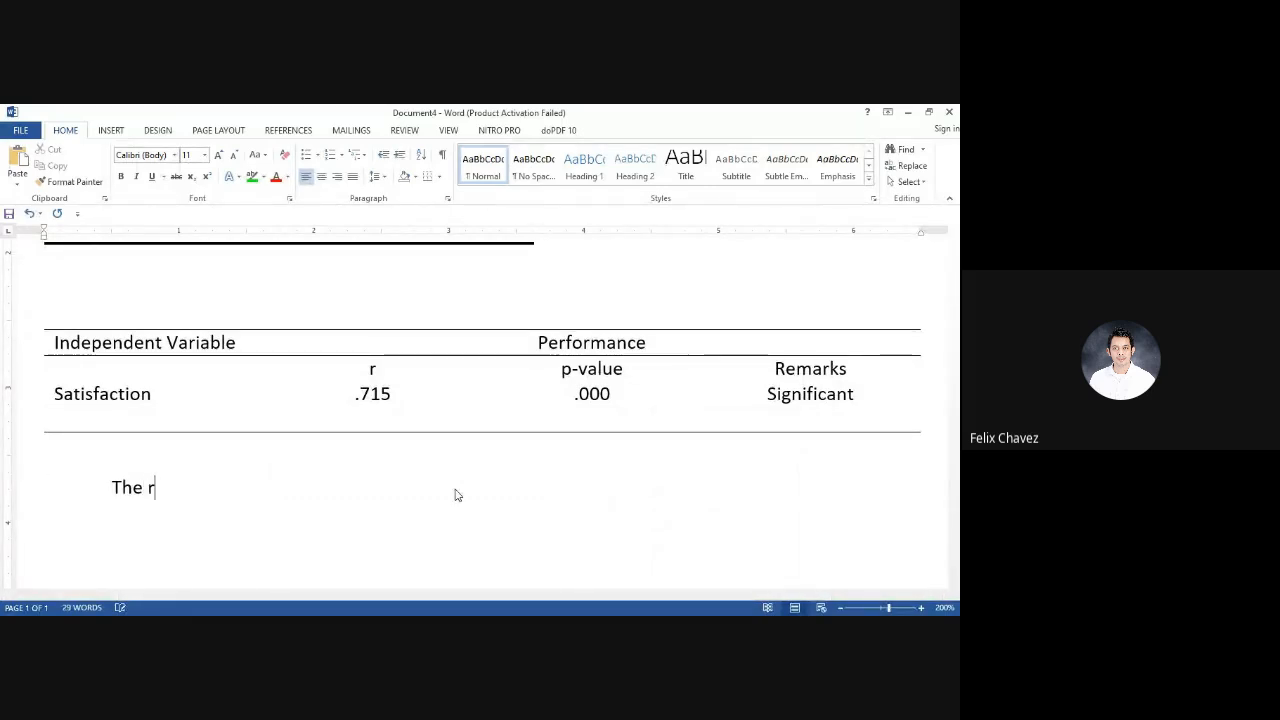
text(esults sho)
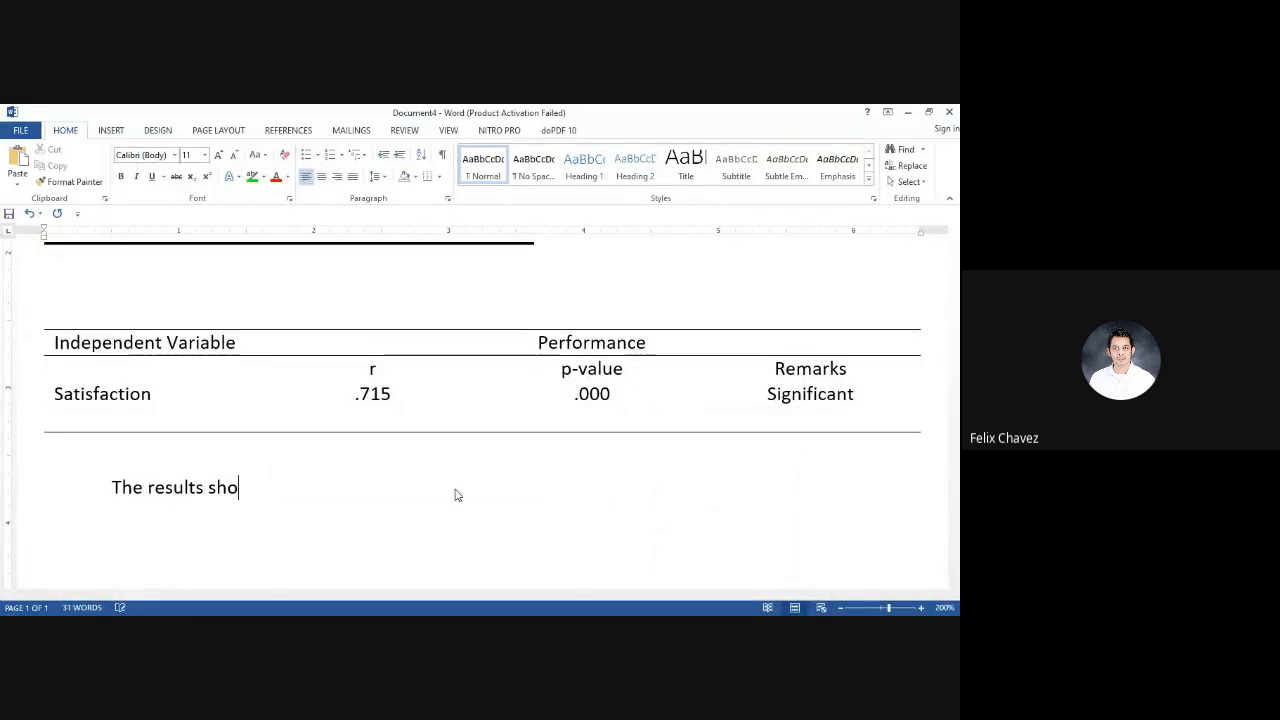
text(w that there )
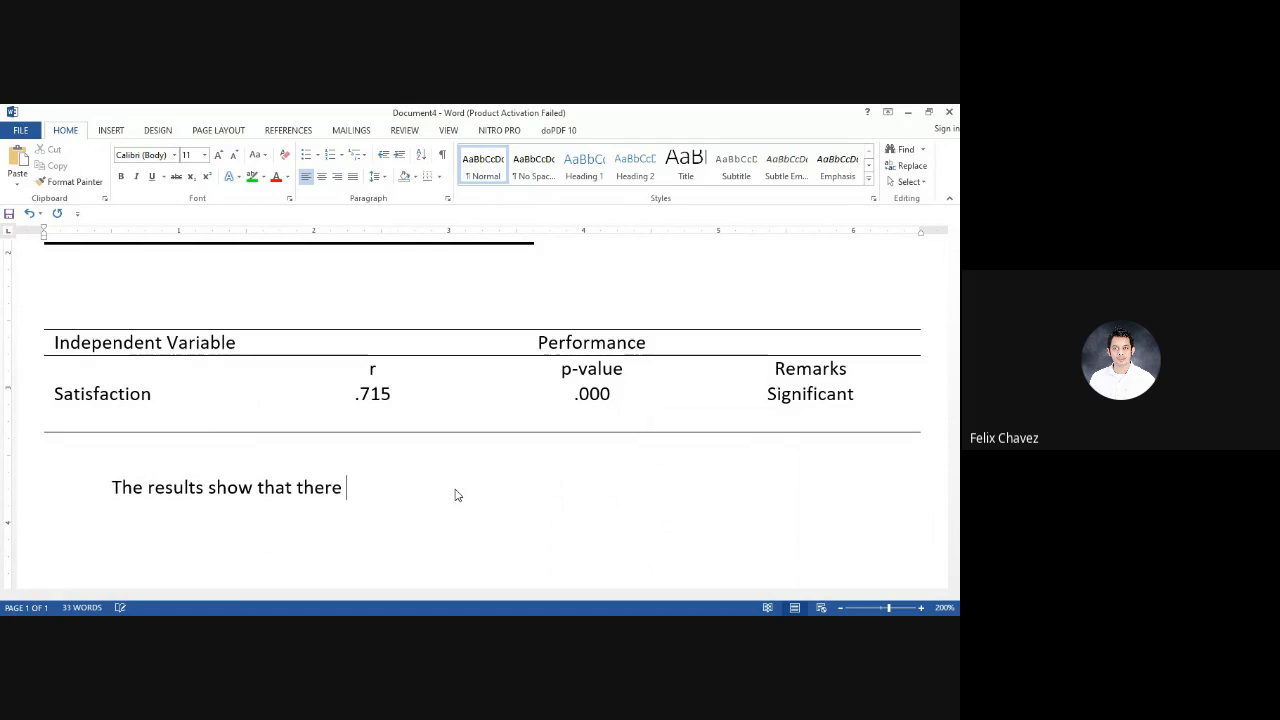
text(is a significant relati)
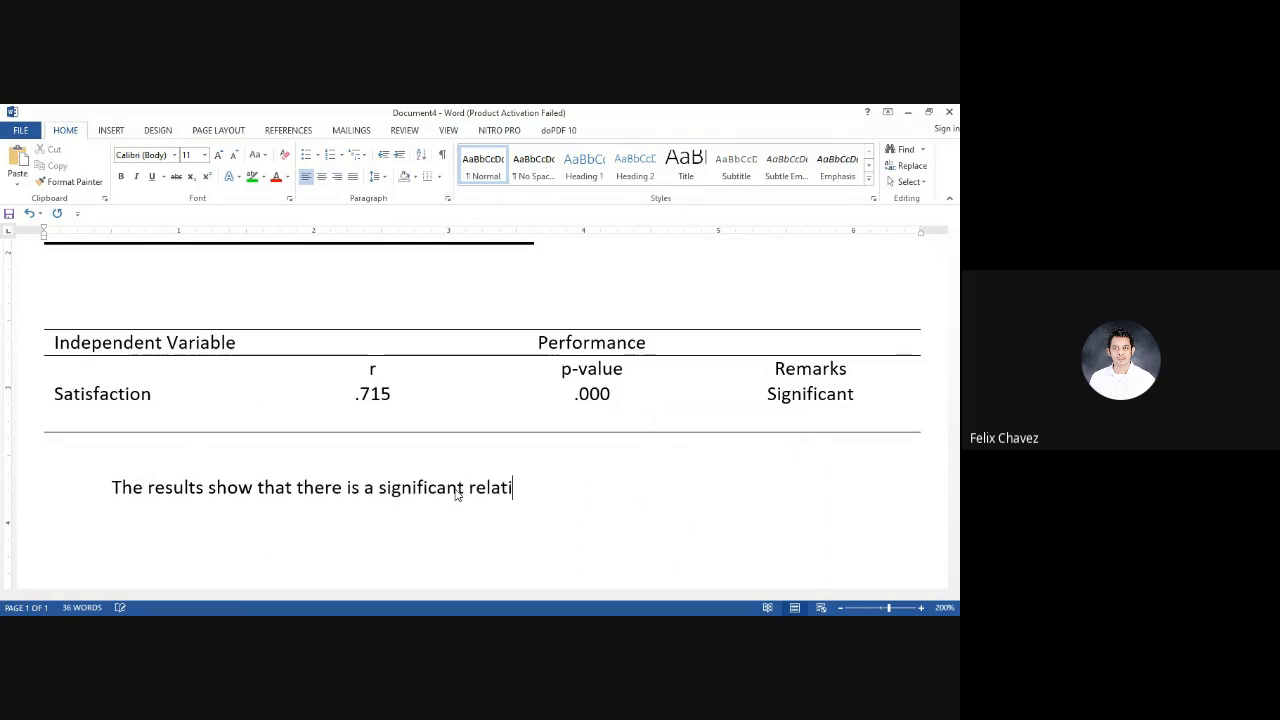
text(onship bet)
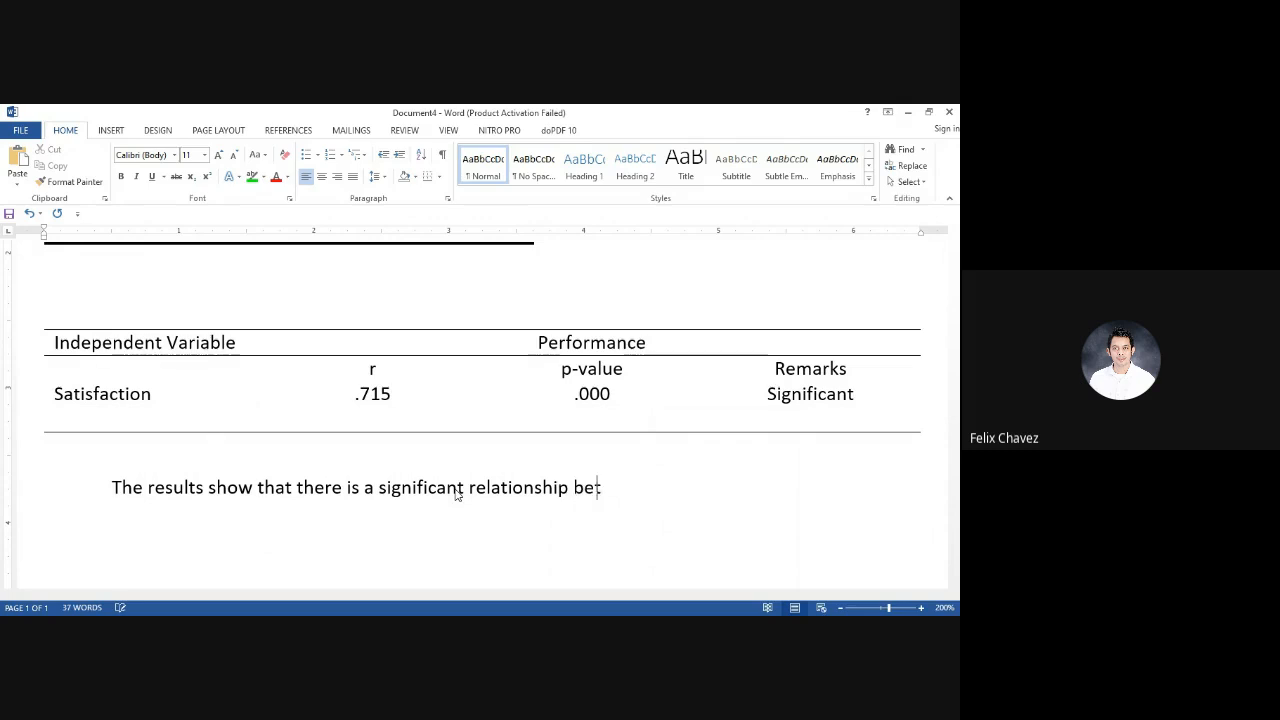
text(ween sat)
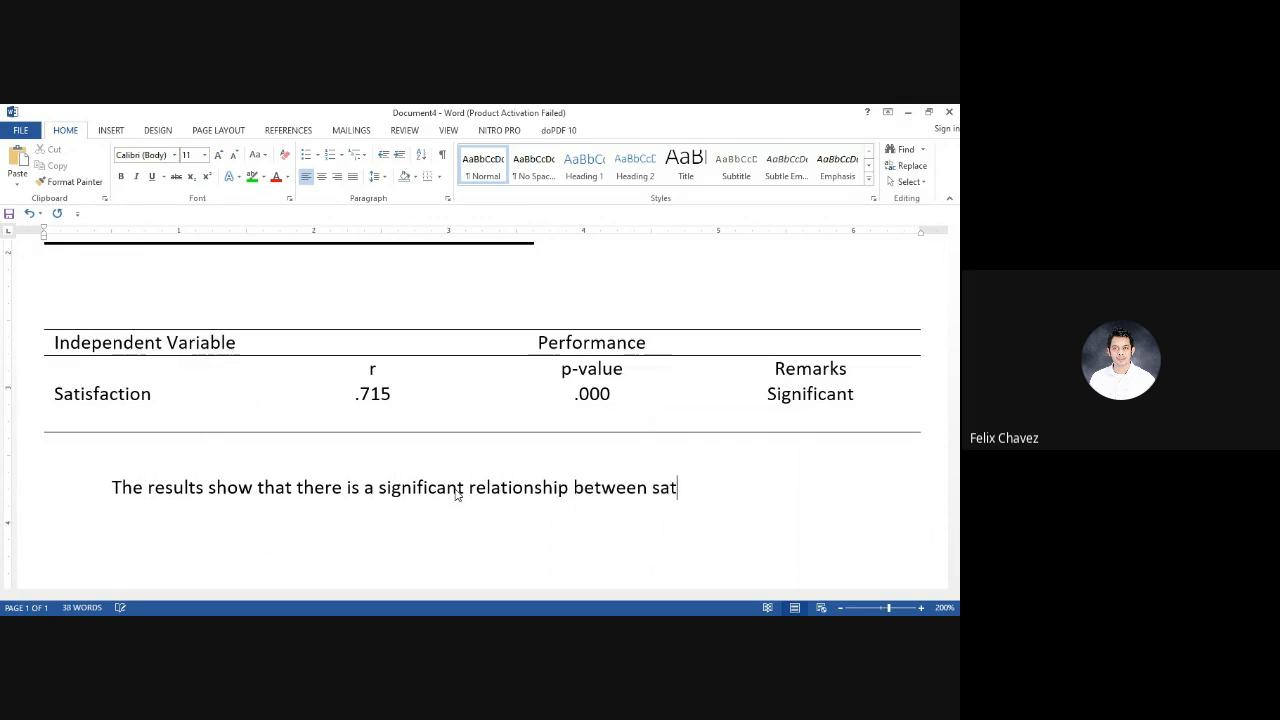
text(isfaction and p)
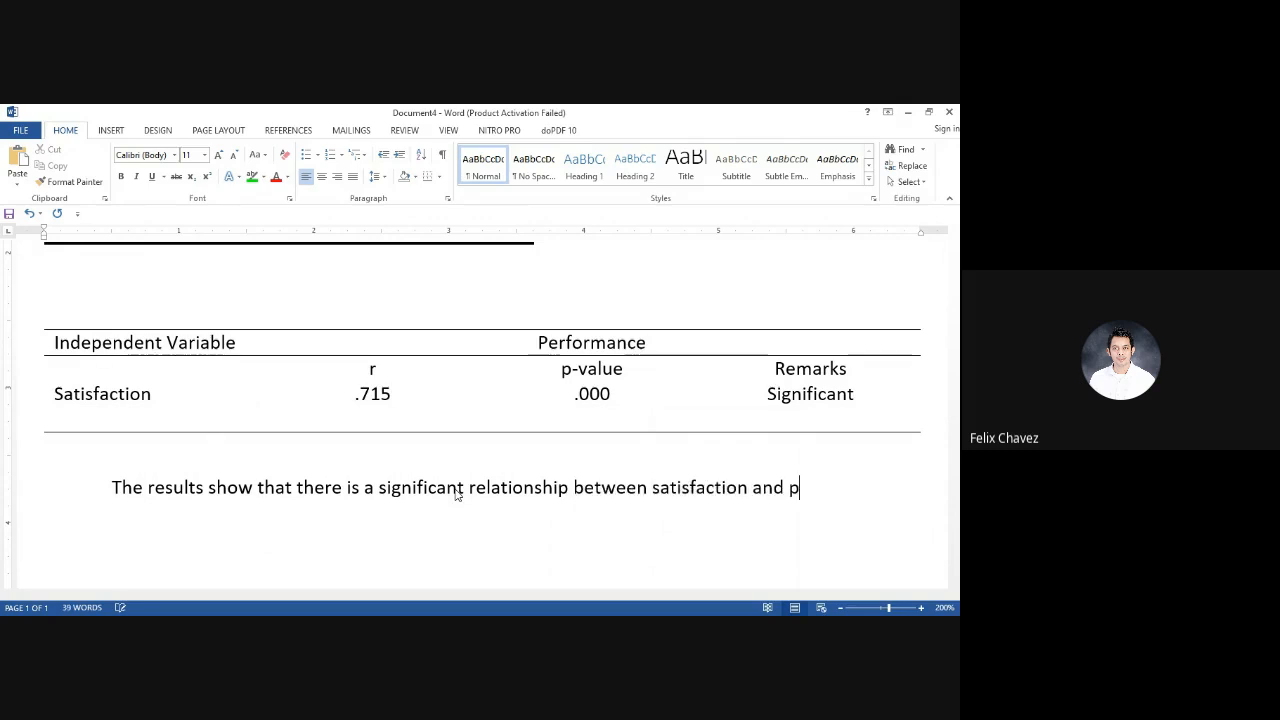
text(erformance of employees)
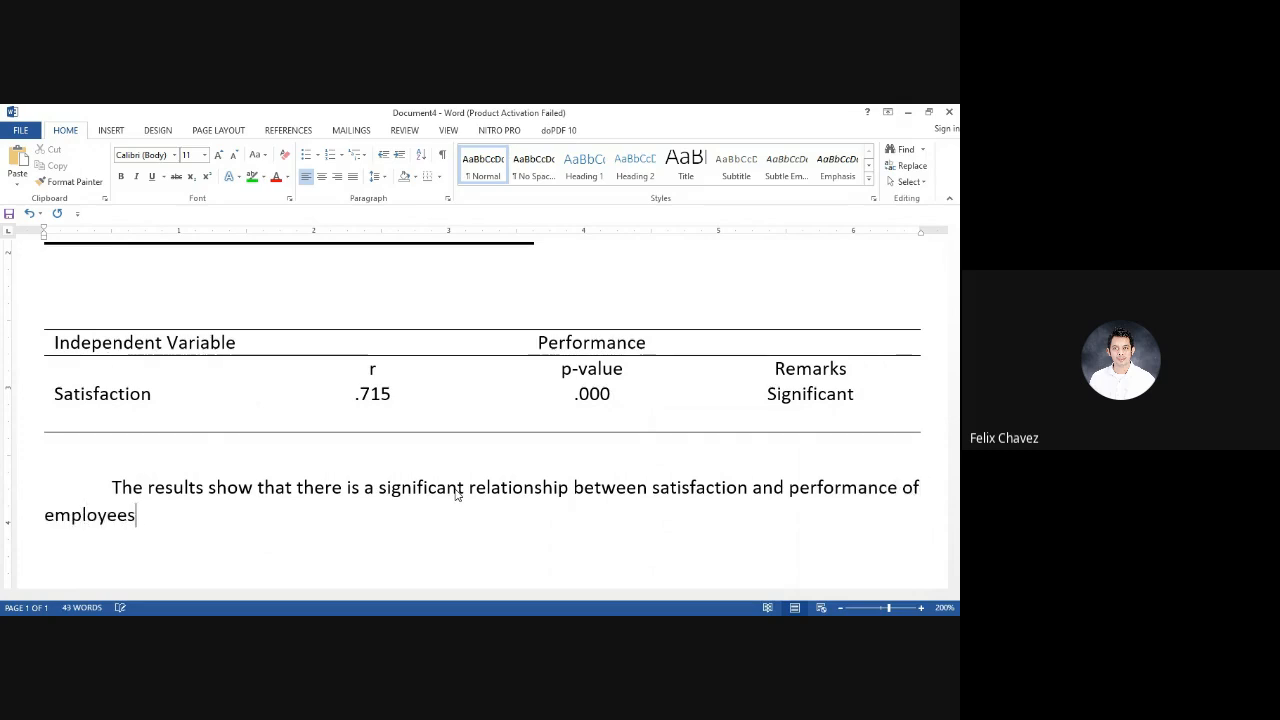
text( (r=)
Append the statistics "(r=.715, p<.05)." after "employees" to close the paragraph's first sentence
key(BackSpace)
text(.715, p<.05).)
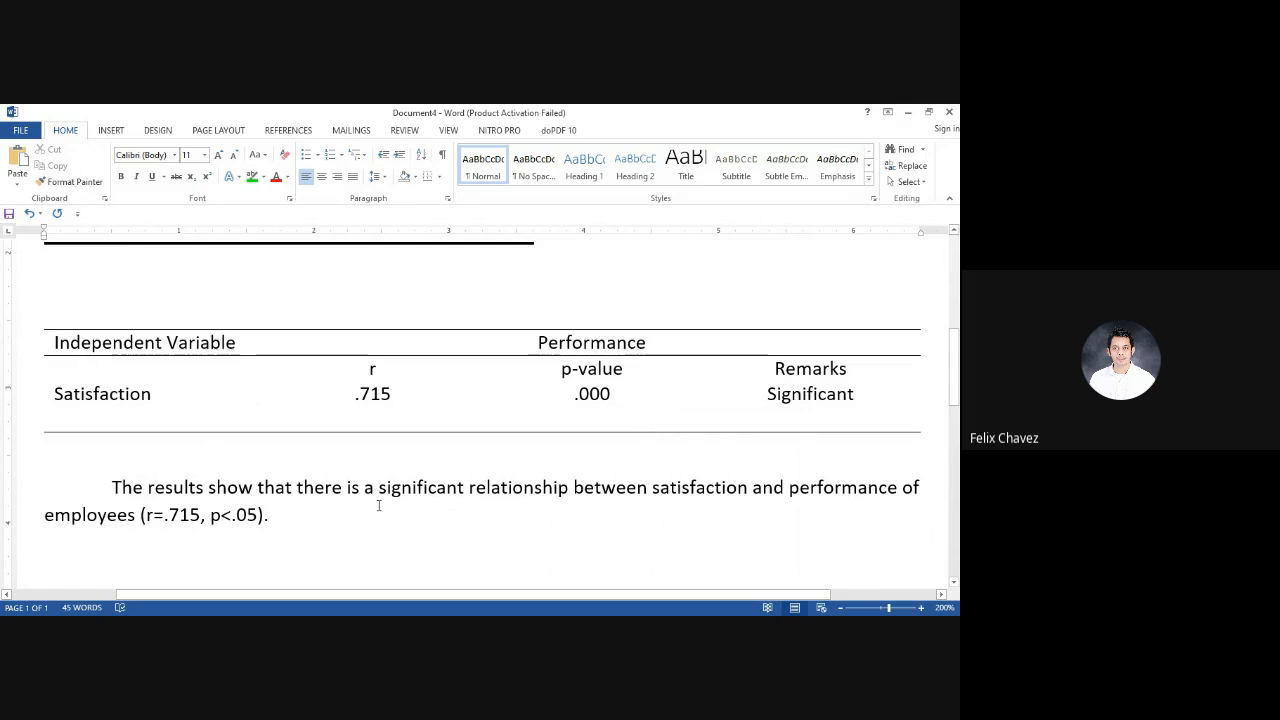
Begin a second sentence in the paragraph: "The positive correlation coefficient indicates that the increase in"
text(T)
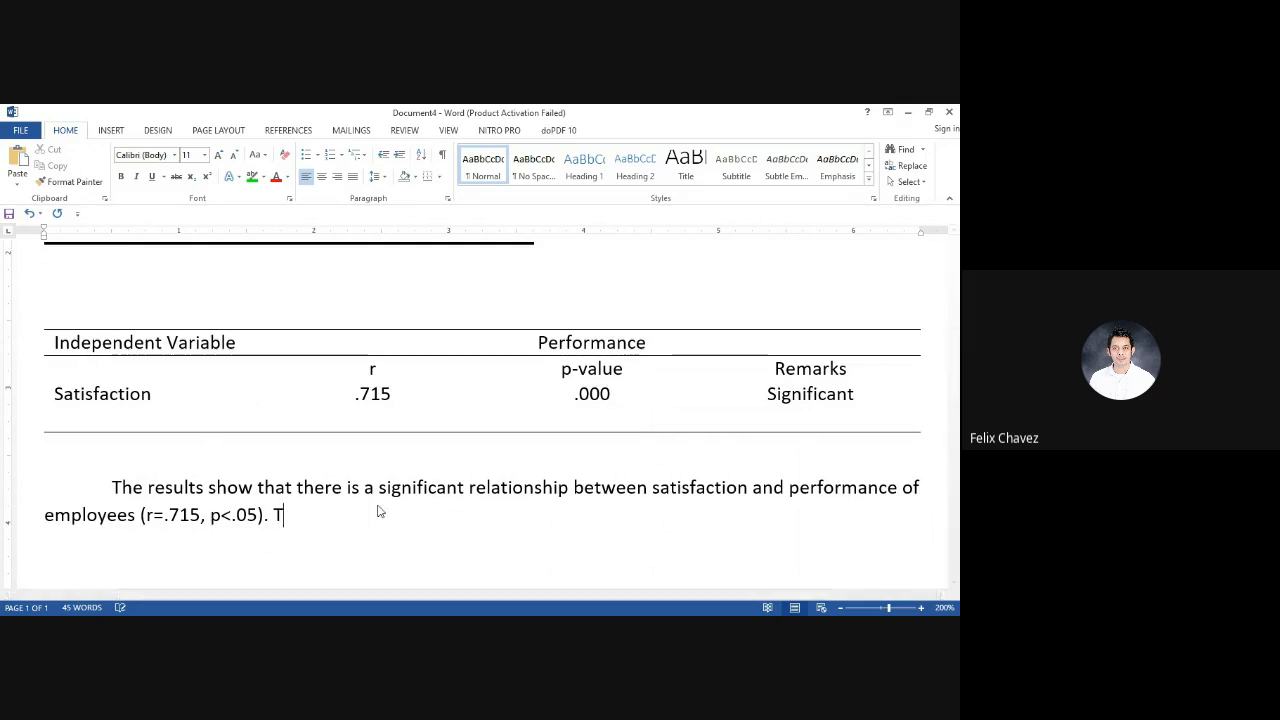
text(he positive)
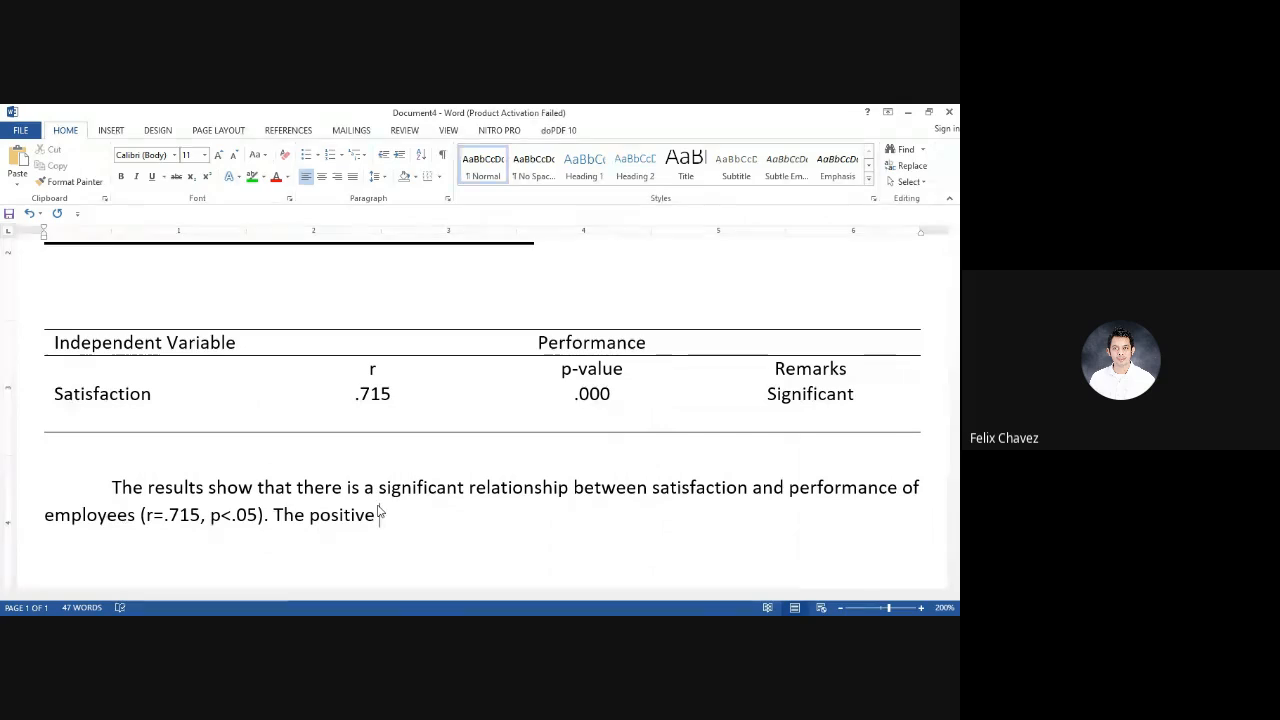
text( correlation)
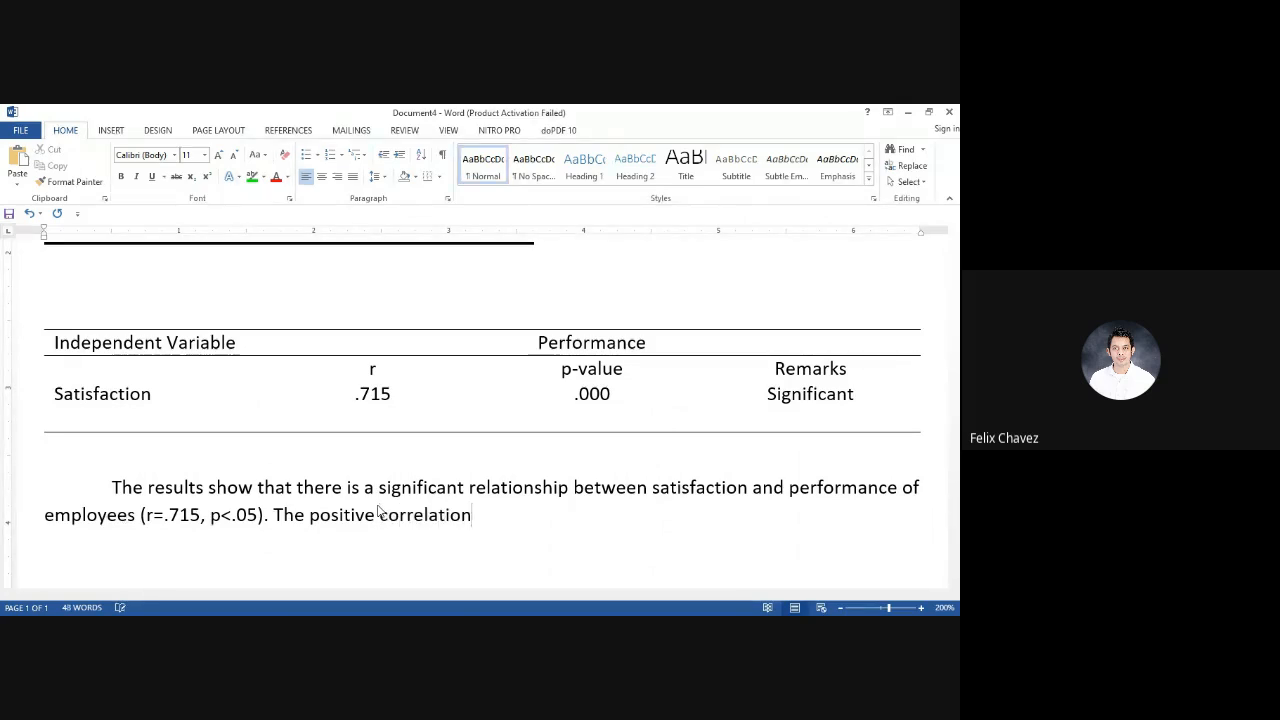
text( coefficient)
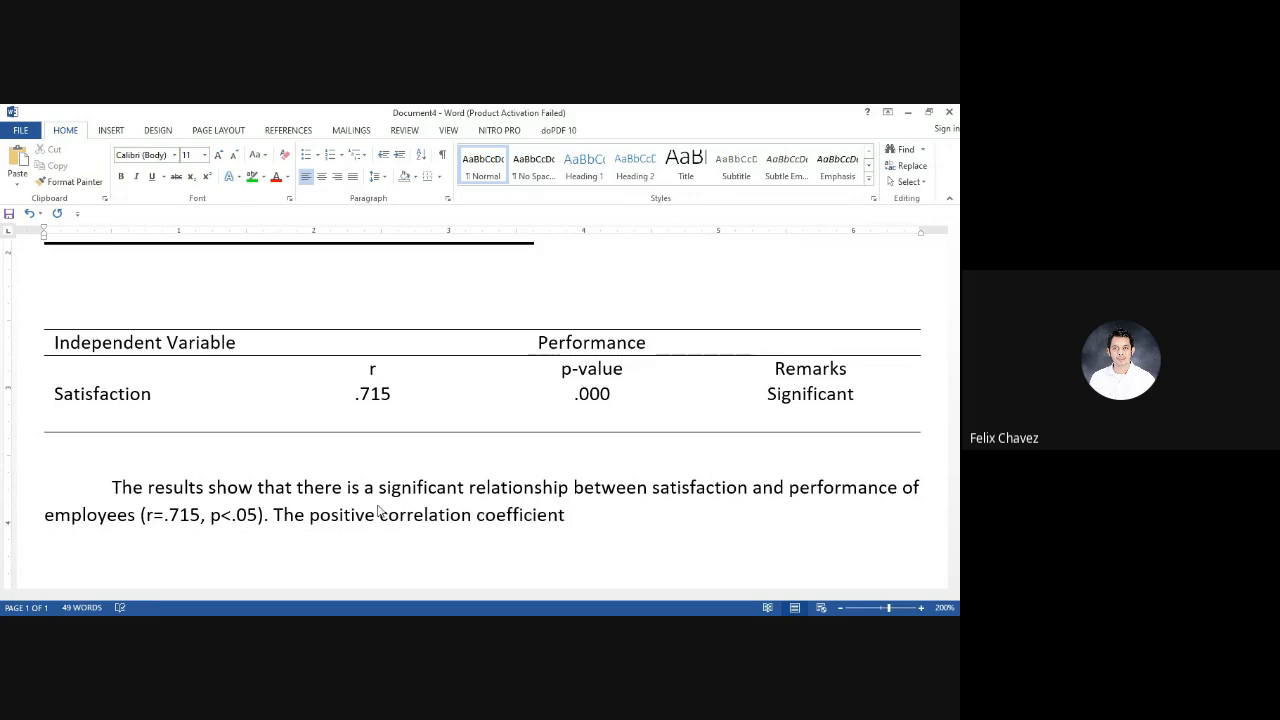
text( ins)
key(BackSpace)
text(dicate)
key(BackSpace)
text(s that the increase in)
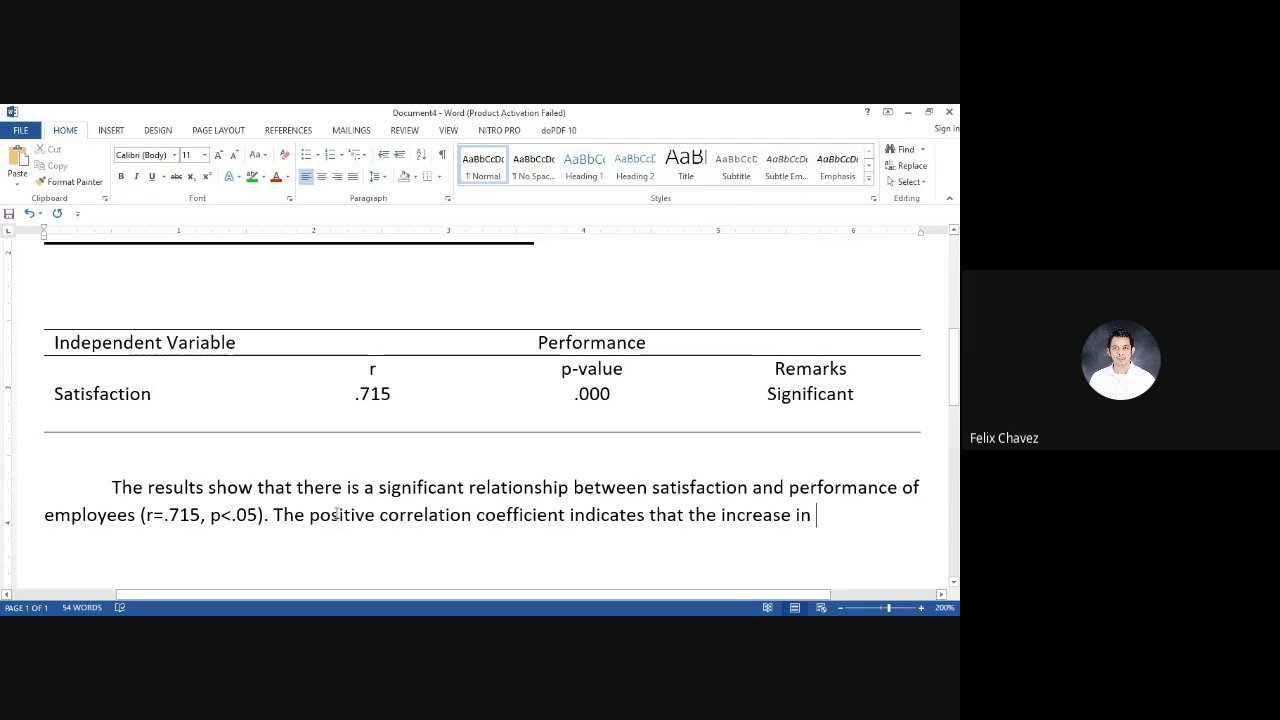
Continue the second sentence with "satisfaction would also likely increase the performance of the employees"
text(satisfact)
text(ion )
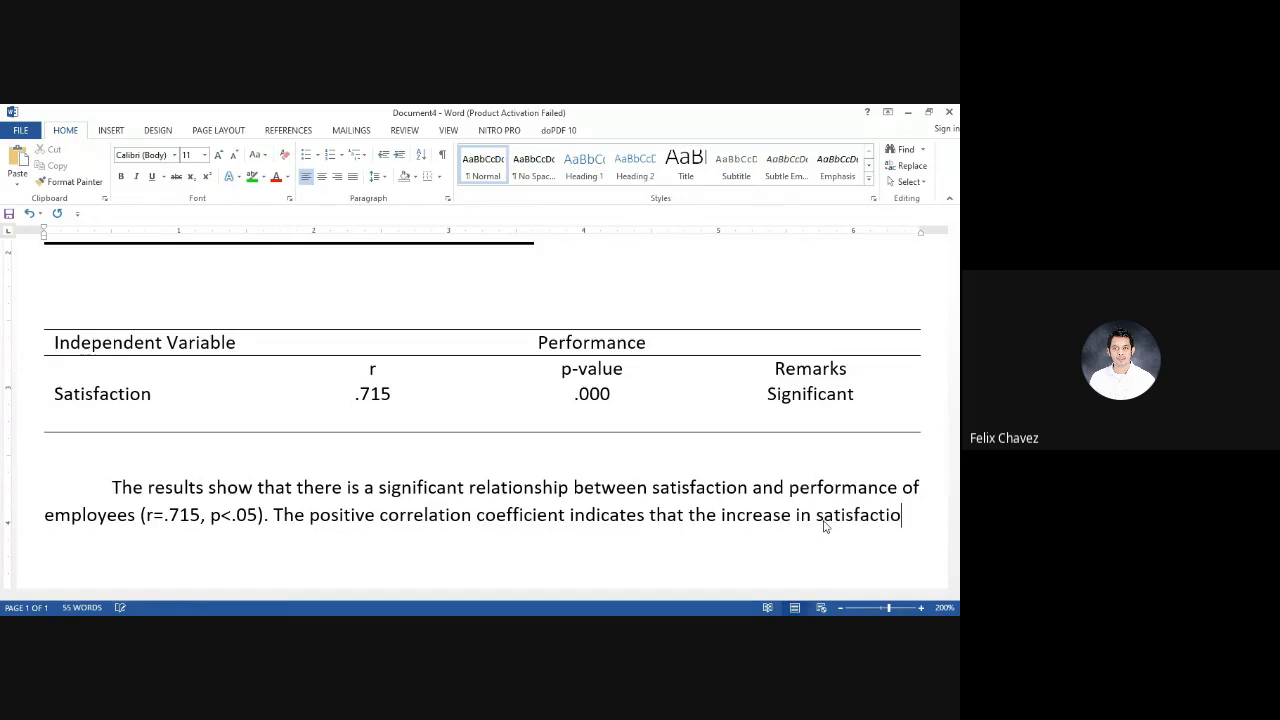
text(would a)
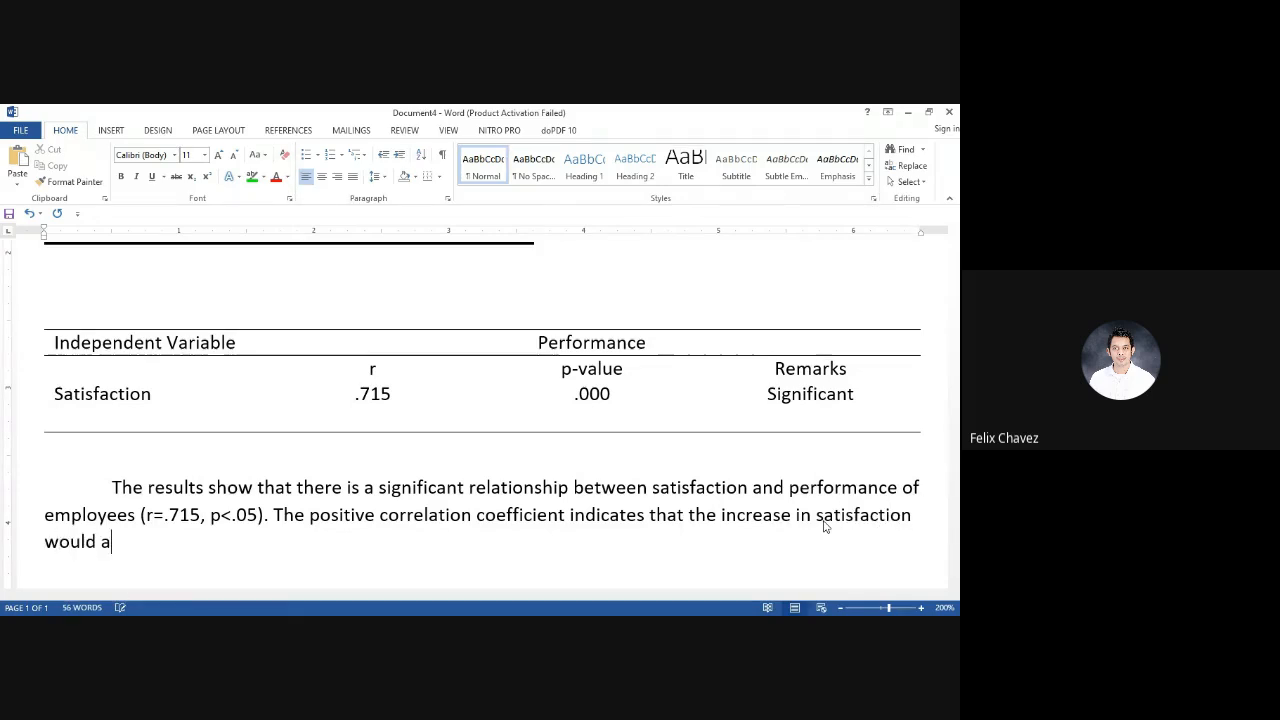
text(lso likely )
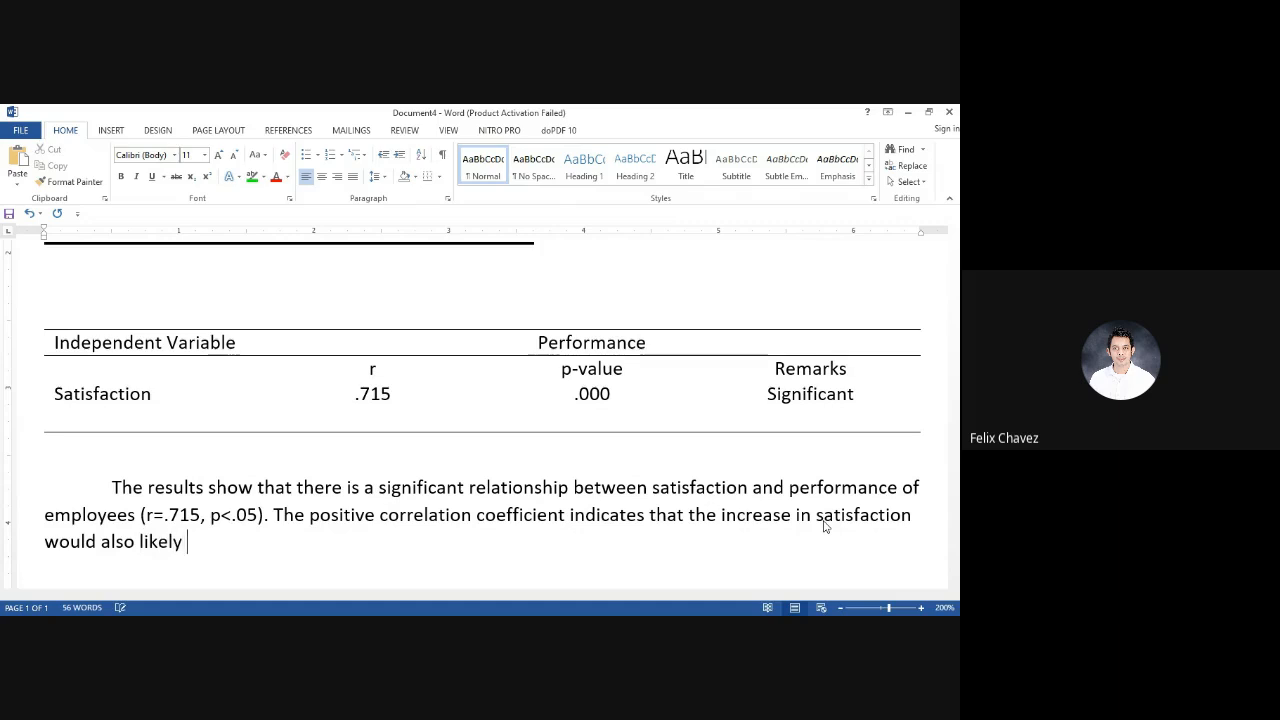
text(increase the performa)
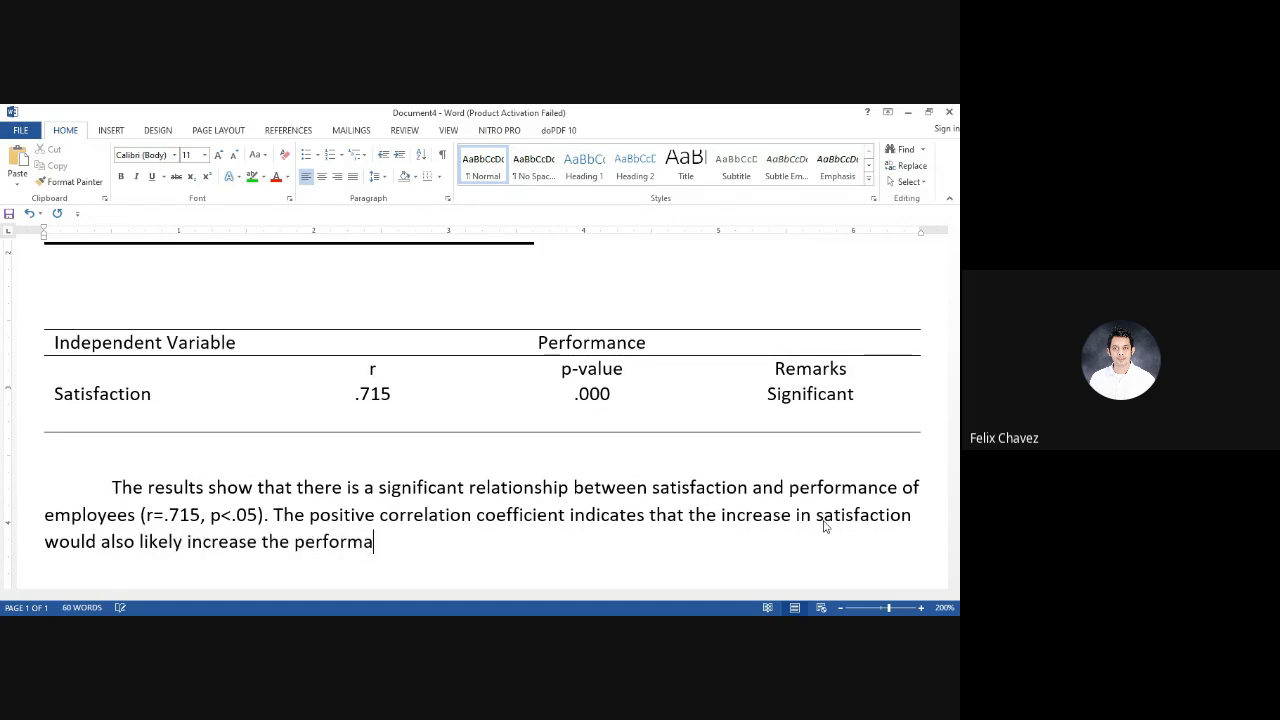
text(nce of the e)
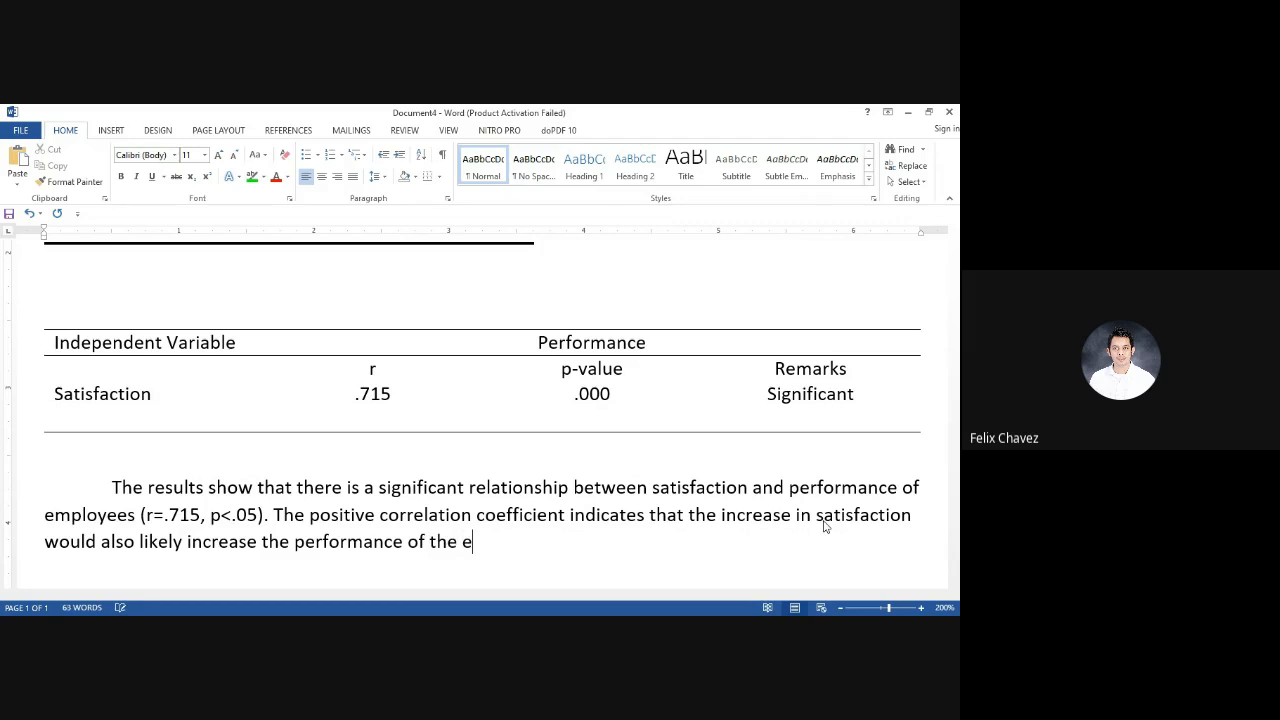
text(mployees)
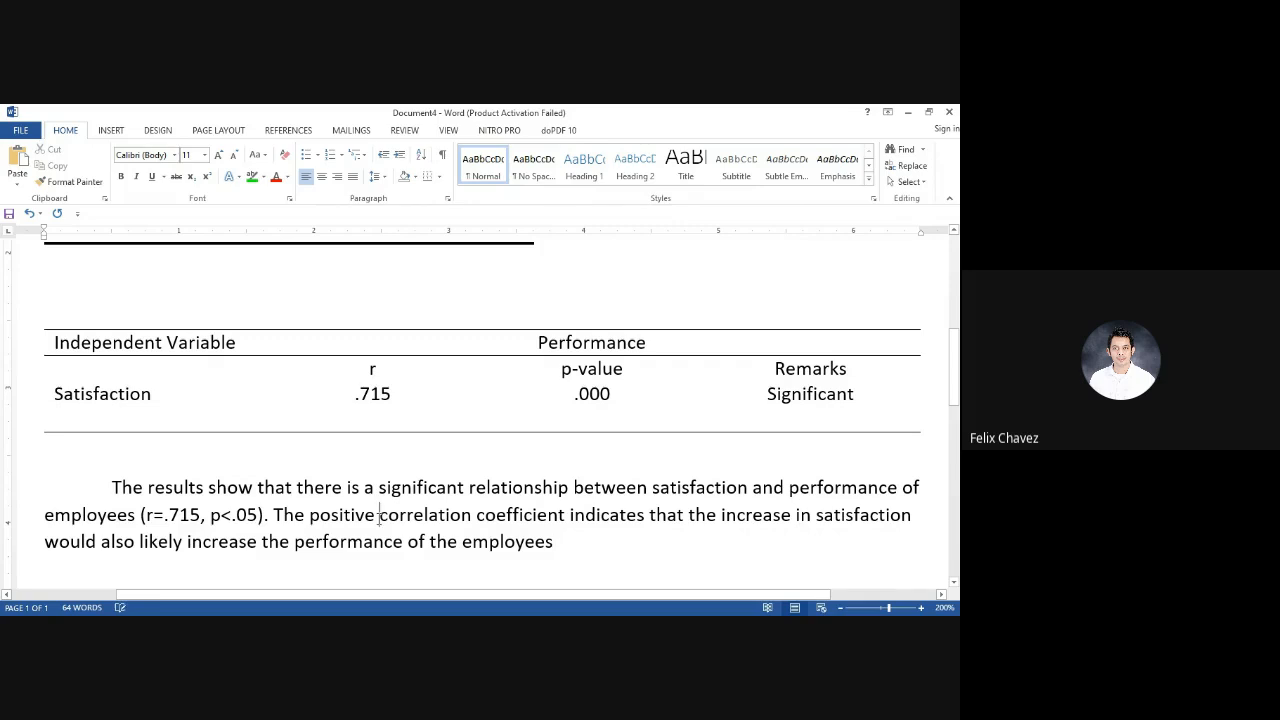
Delete the word "positive" before "correlation coefficient" in the second sentence
click(379, 516)
key(BackSpace)
key(BackSpace)
key(BackSpace)
key(BackSpace)
key(BackSpace)
key(BackSpace)
key(BackSpace)
key(BackSpace)
key(BackSpace)
key(BackSpace)
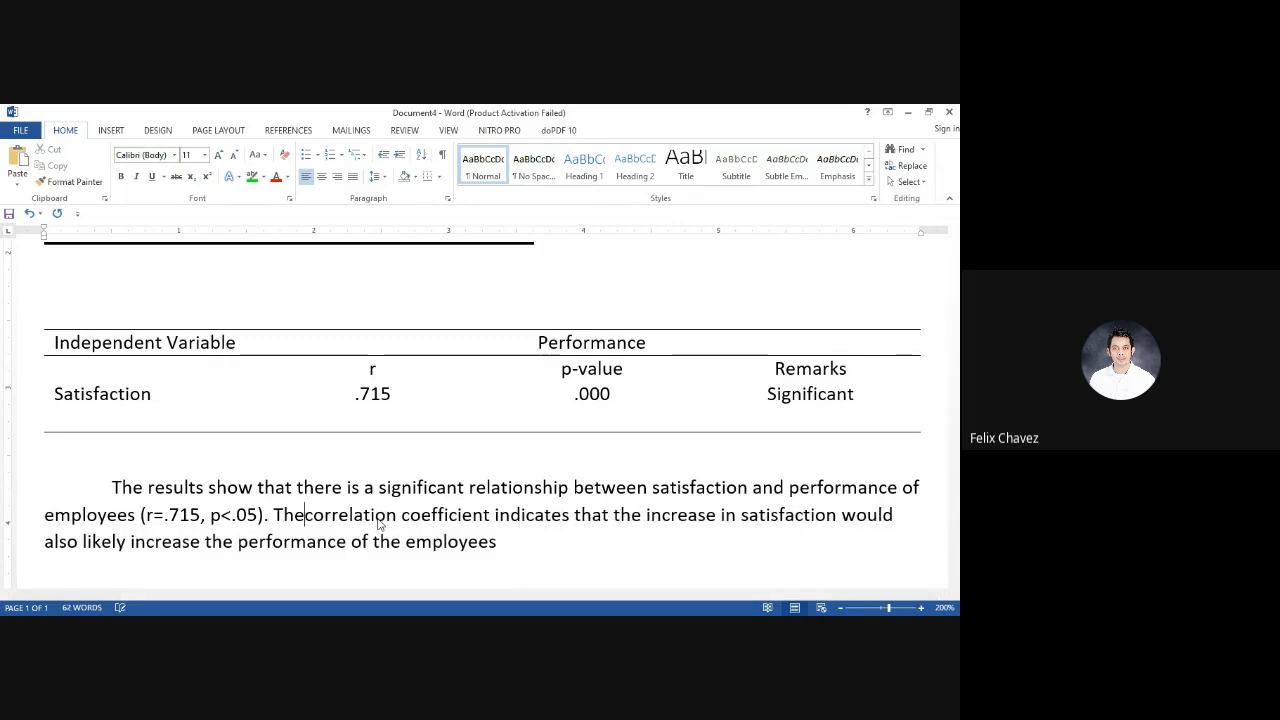
Reword the text after "indicates that" to read "there is a strong and directly proportional relation", ahead of "increase in satisfaction"
click(570, 516)
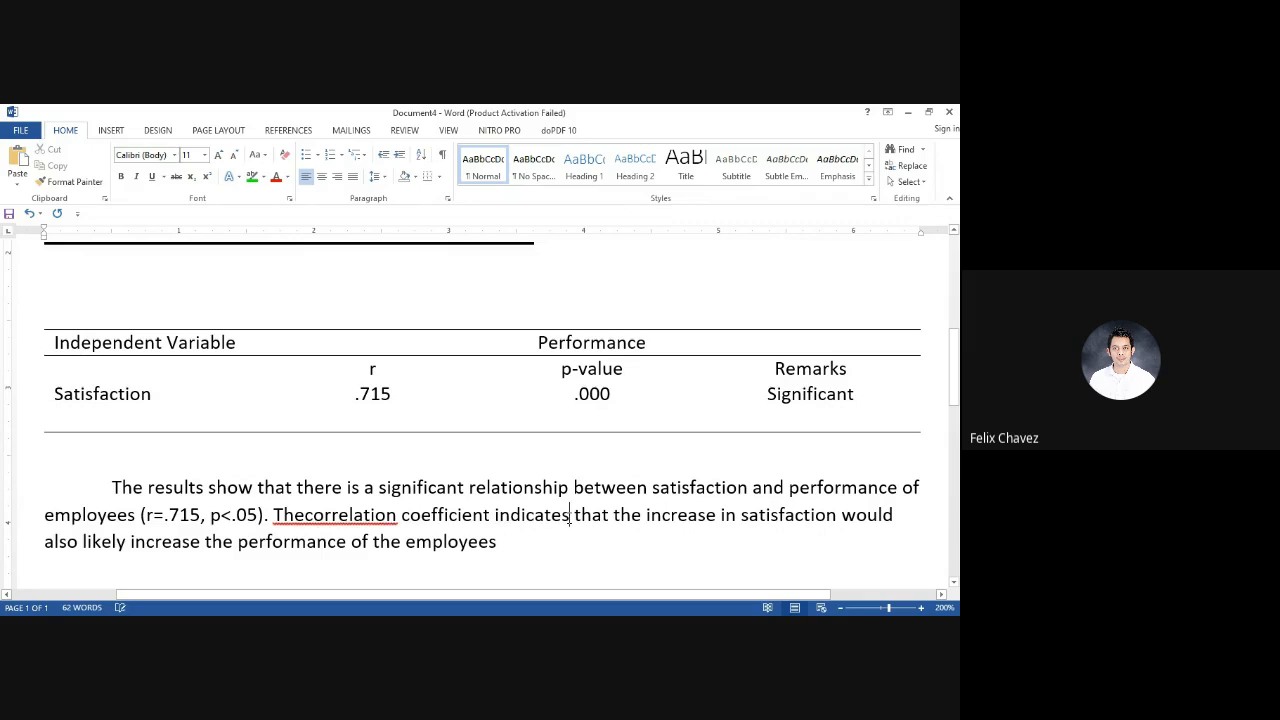
click(643, 516)
text(re is a stro)
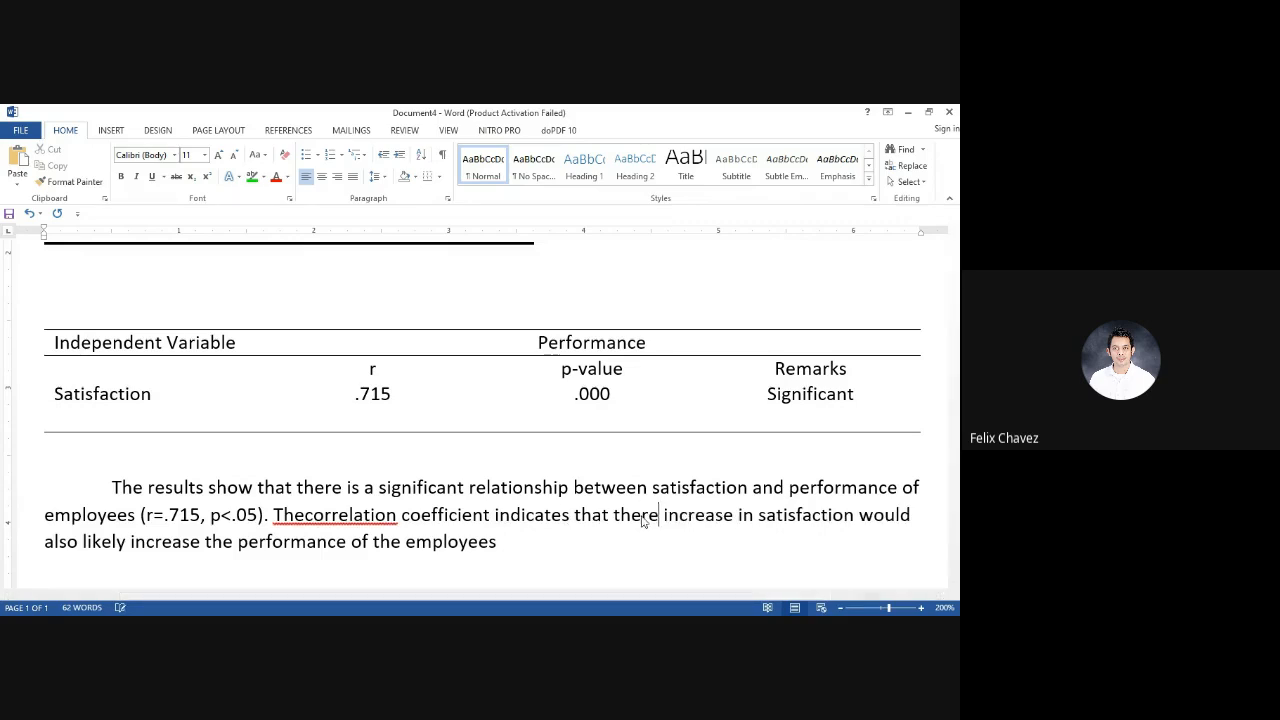
text(n)
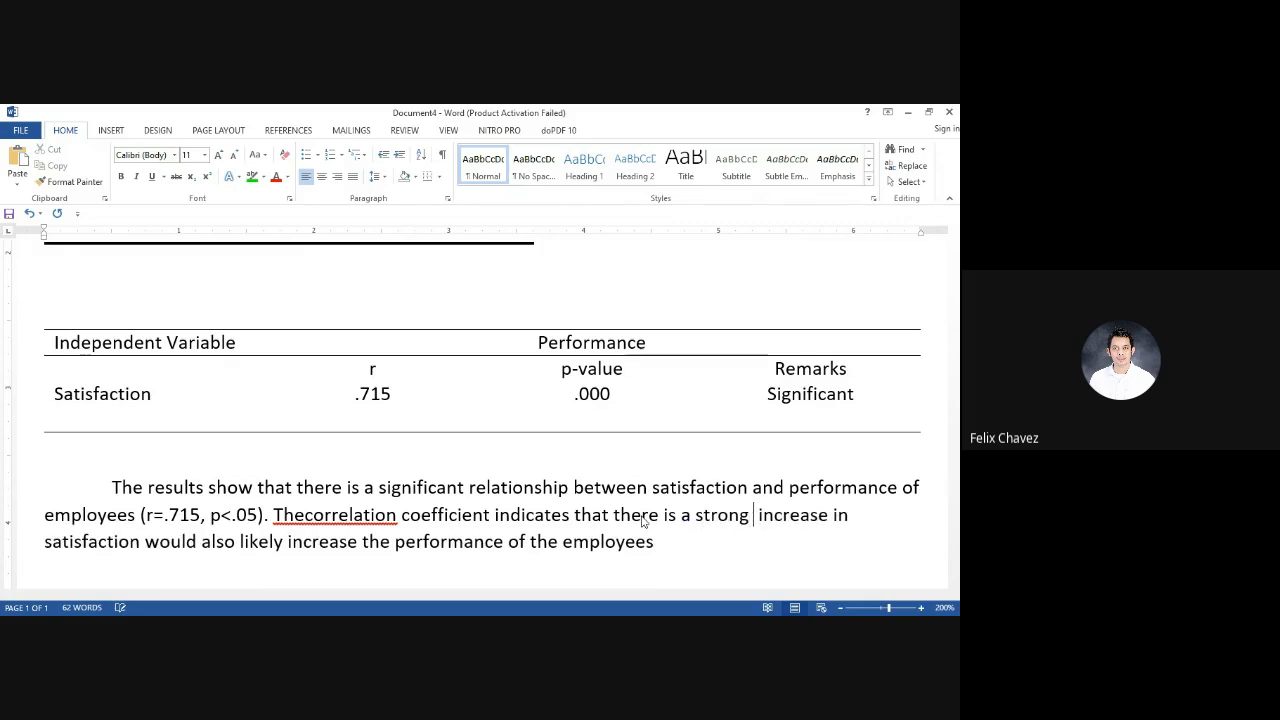
text(g and d)
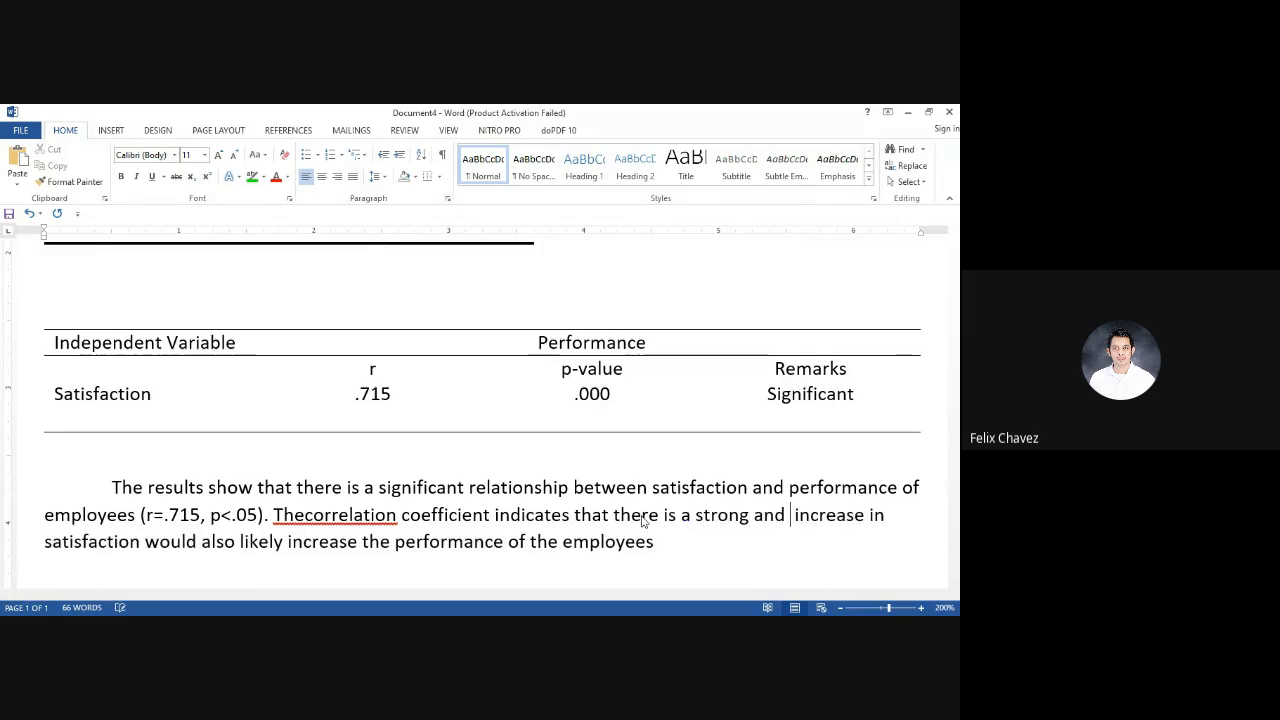
text(irectly prop)
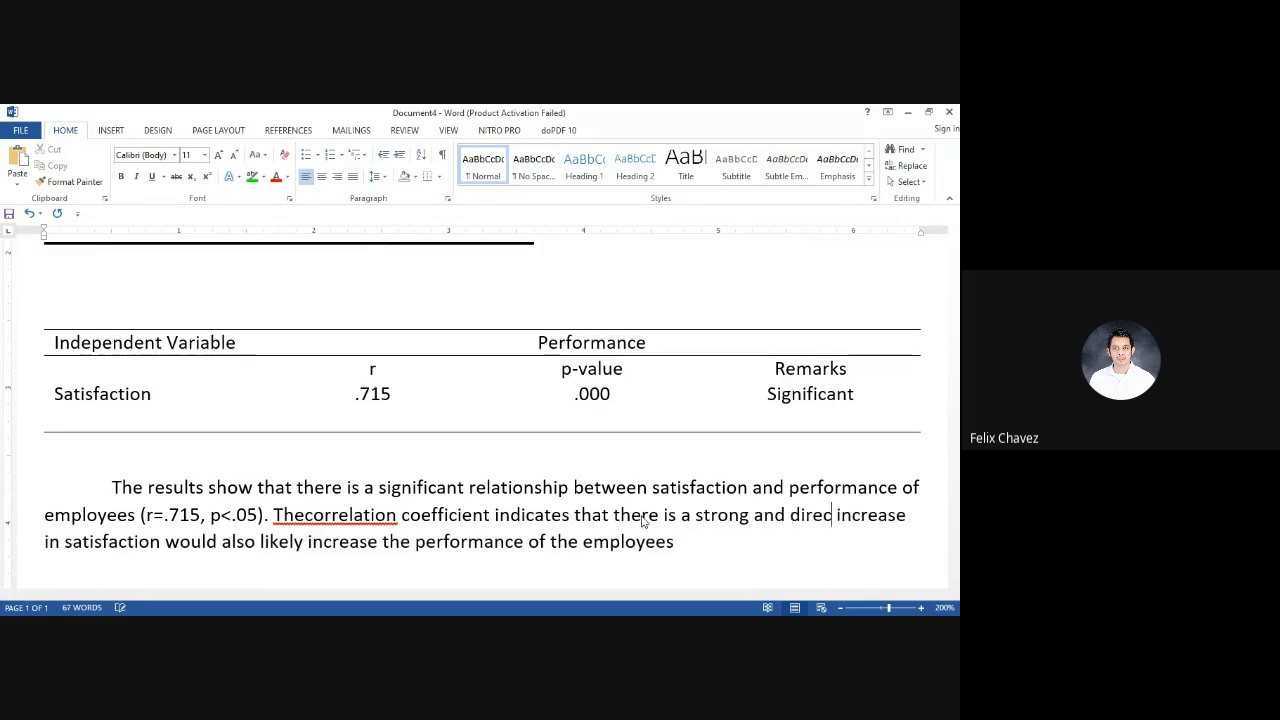
text(ortional)
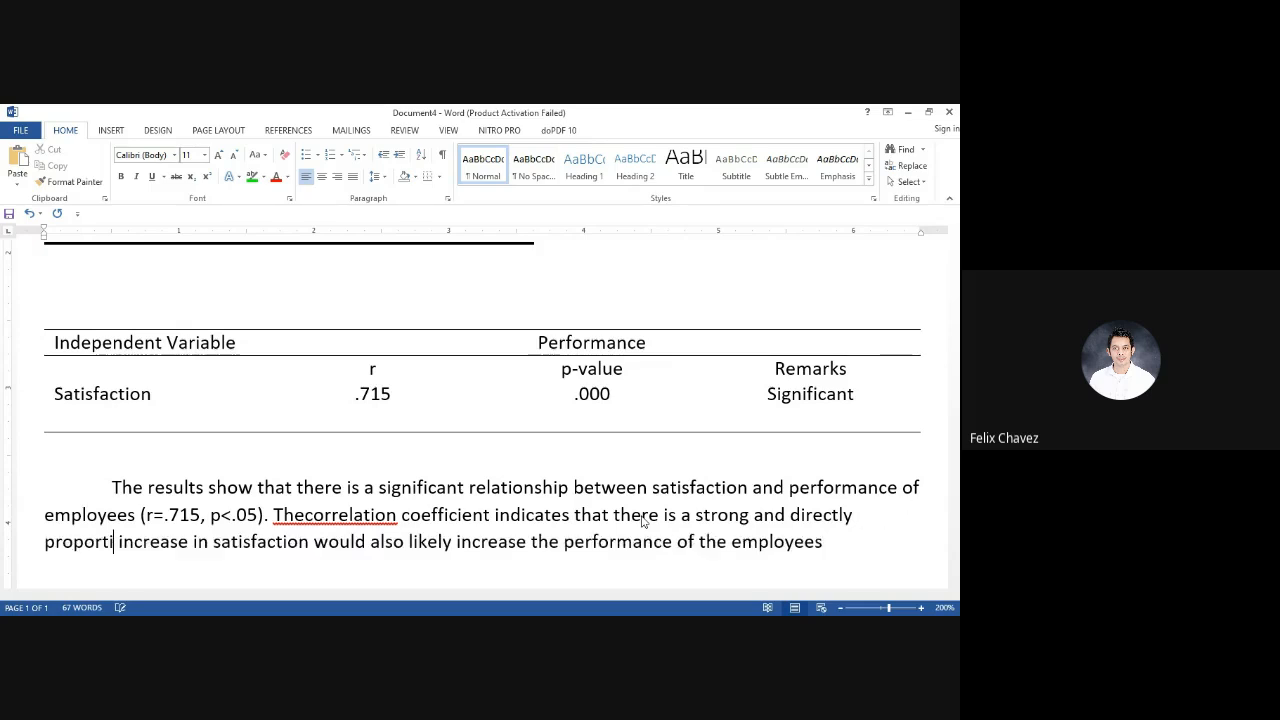
text( relation)
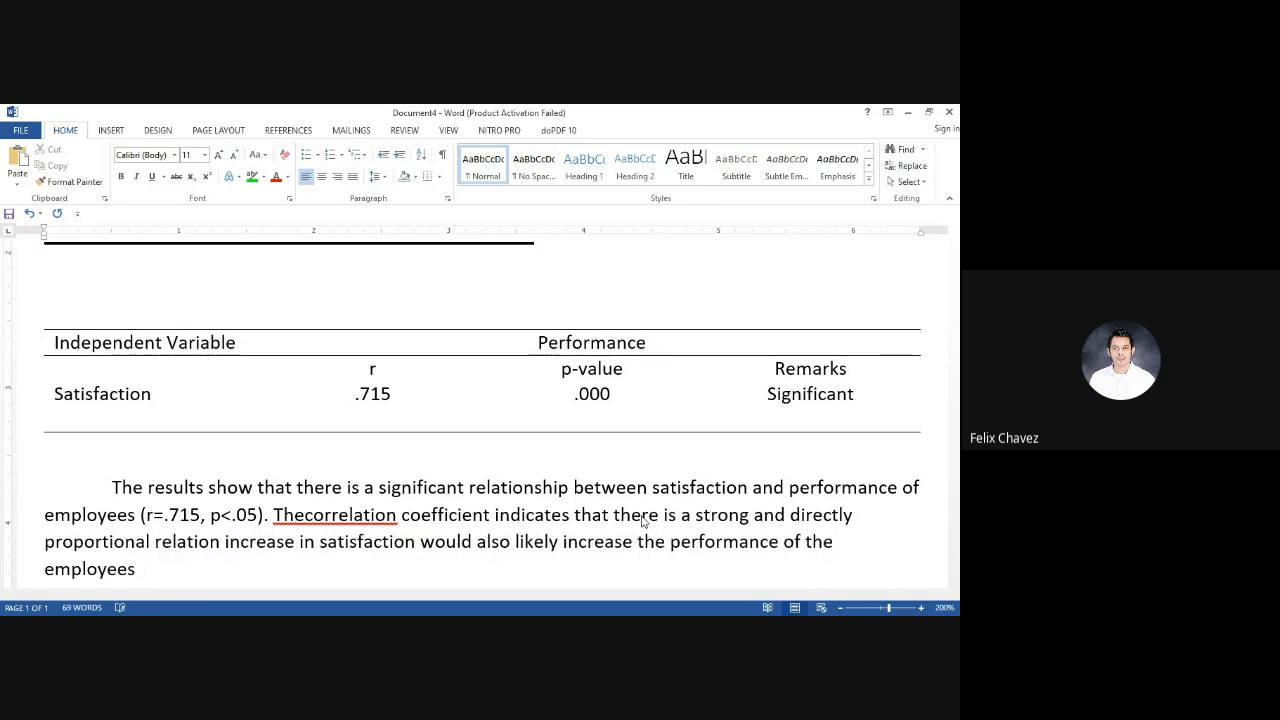
Restore the space between "The" and "correlation", and extend "relation" to "relationship between the variables"
click(311, 515)
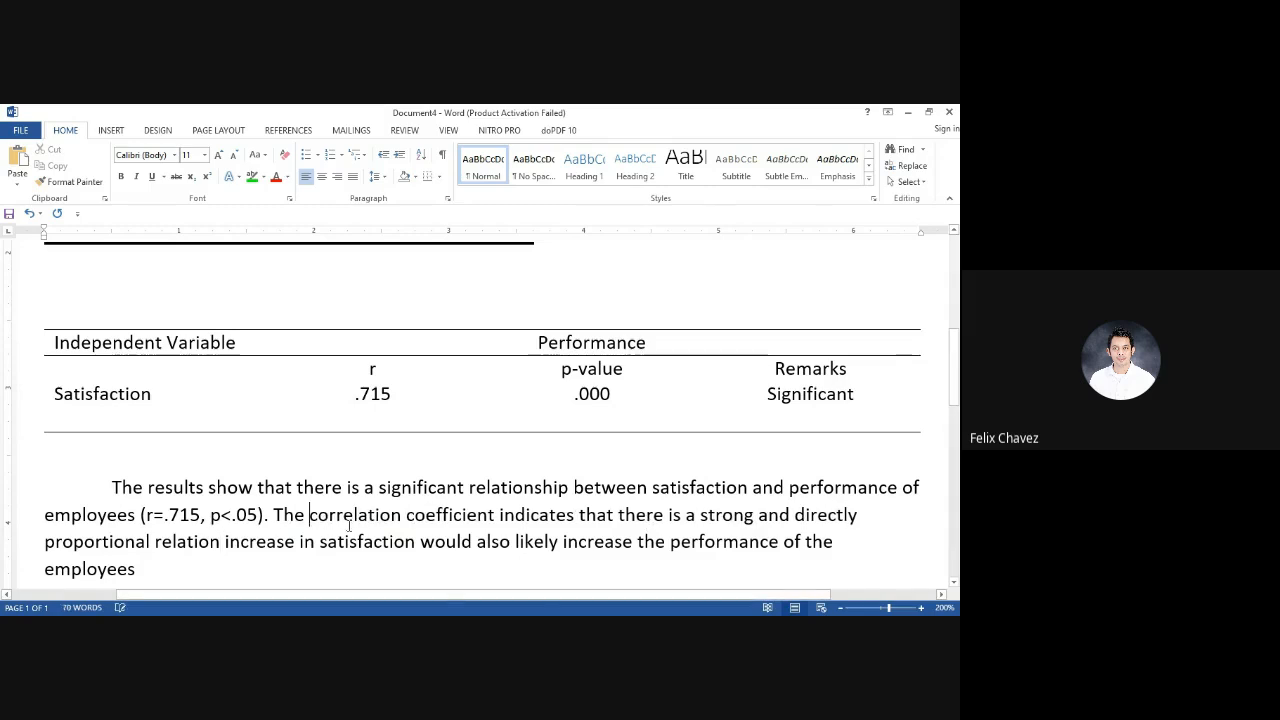
click(221, 541)
text(shoip bet)
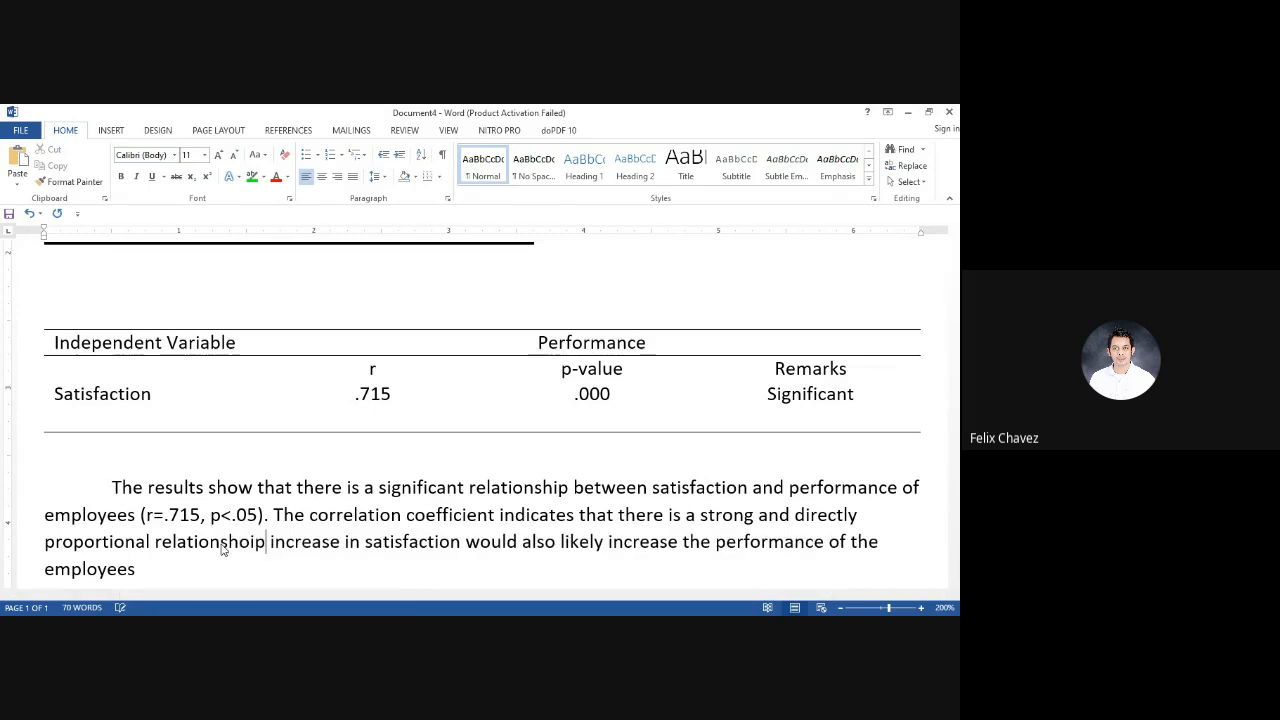
text(we)
key(BackSpace)
key(BackSpace)
key(BackSpace)
key(BackSpace)
key(BackSpace)
key(BackSpace)
key(BackSpace)
key(BackSpace)
key(BackSpace)
text(ip between)
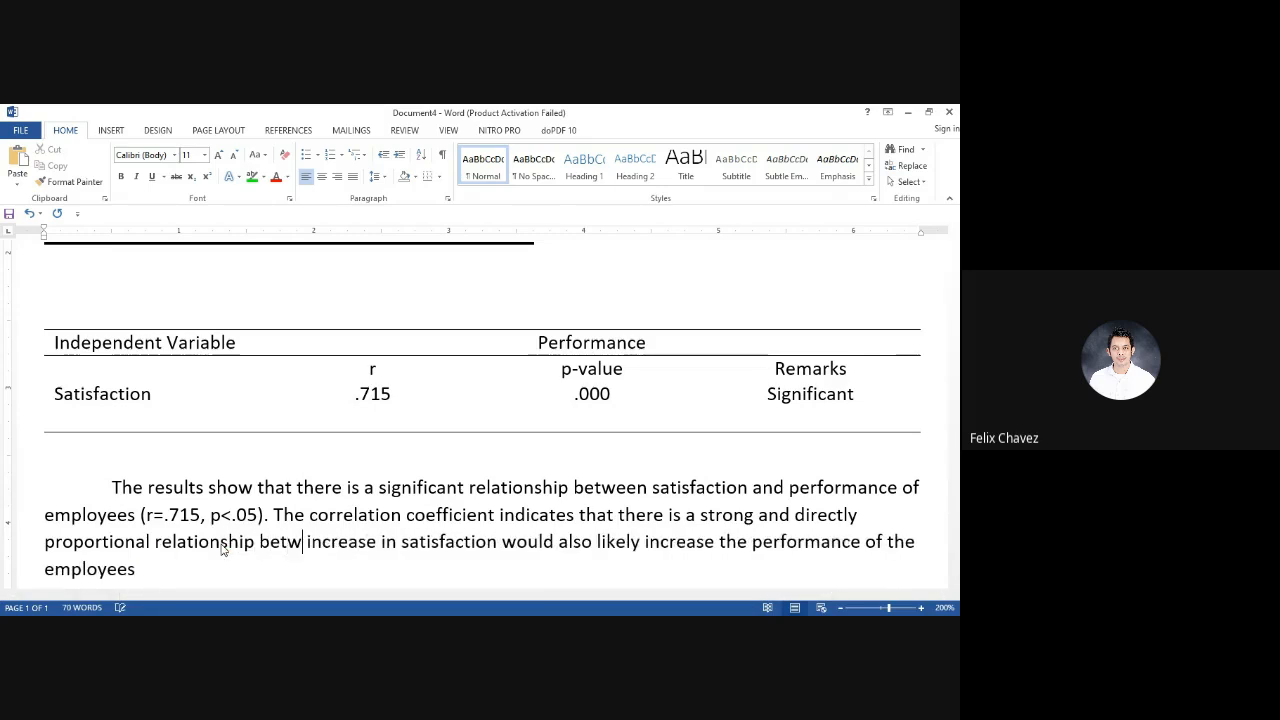
text( the variable)
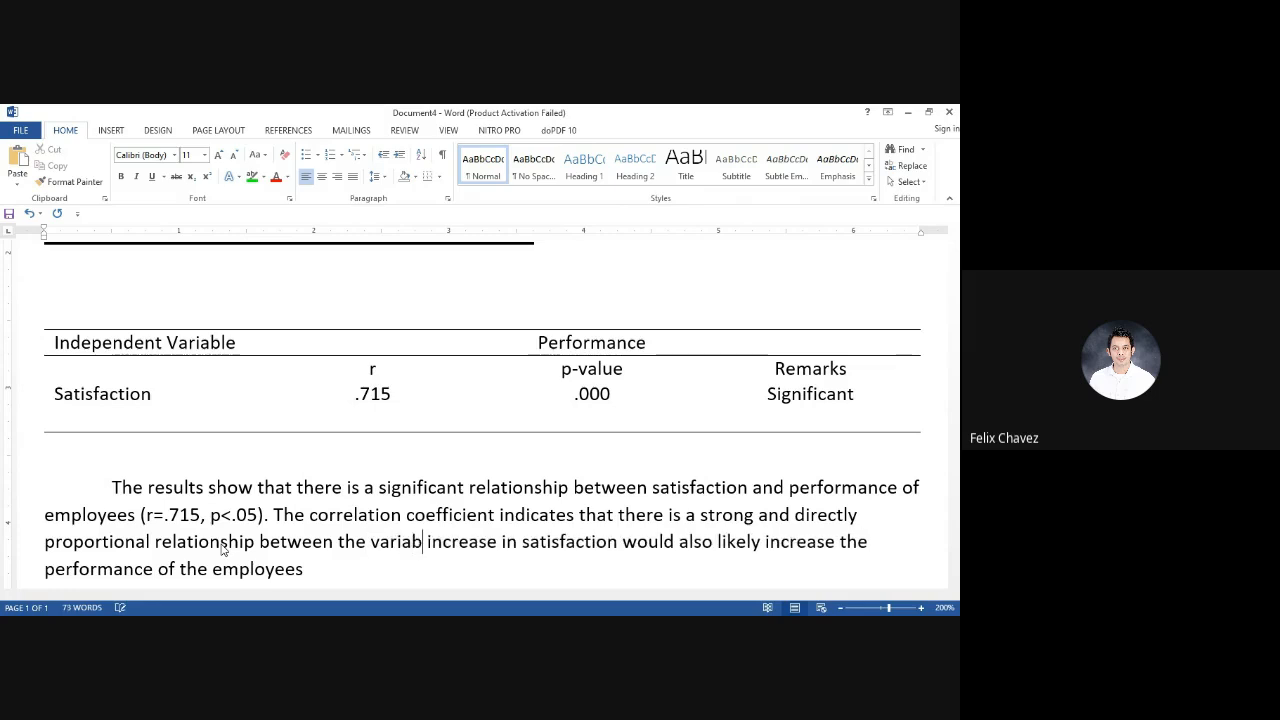
text(s. In o)
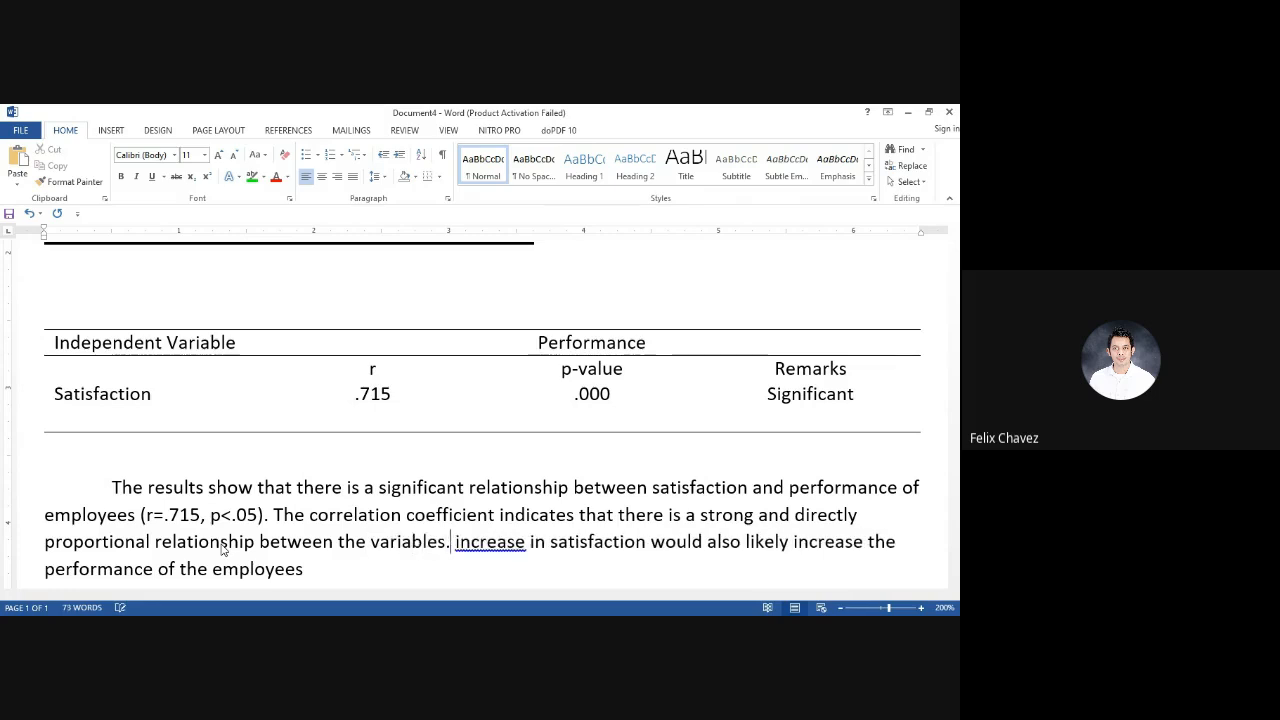
text(ther words)
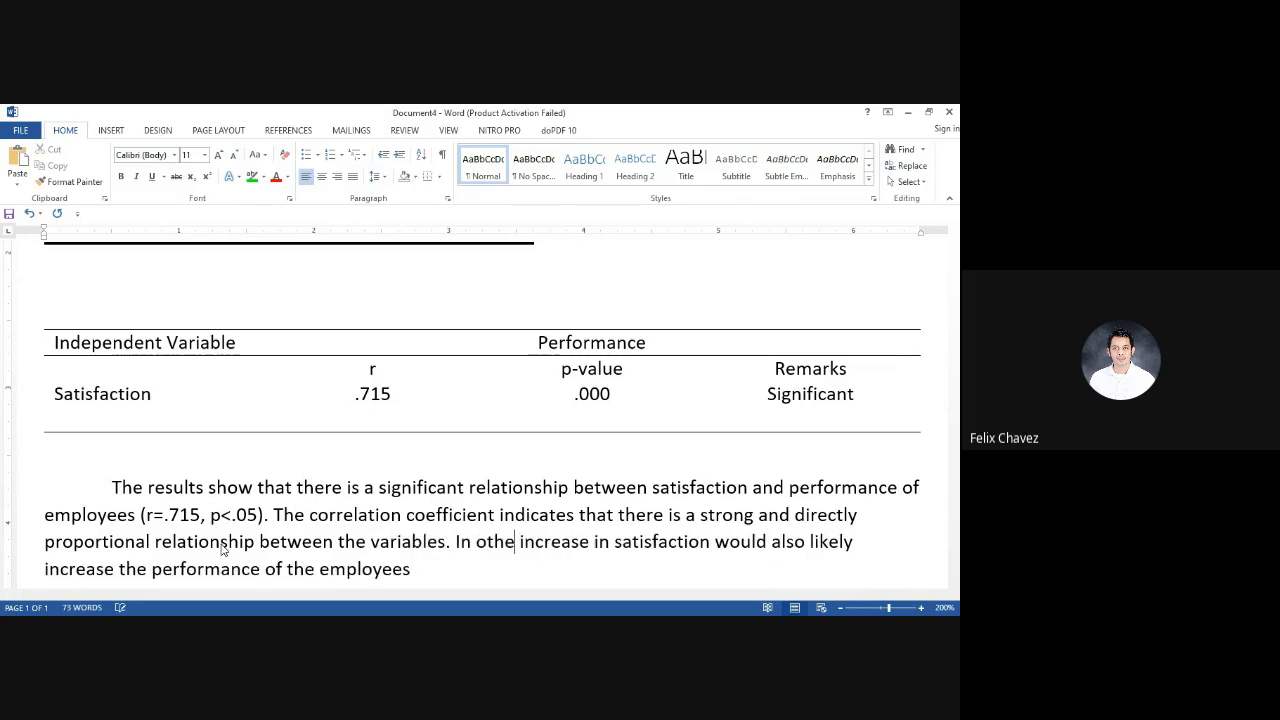
text(,)
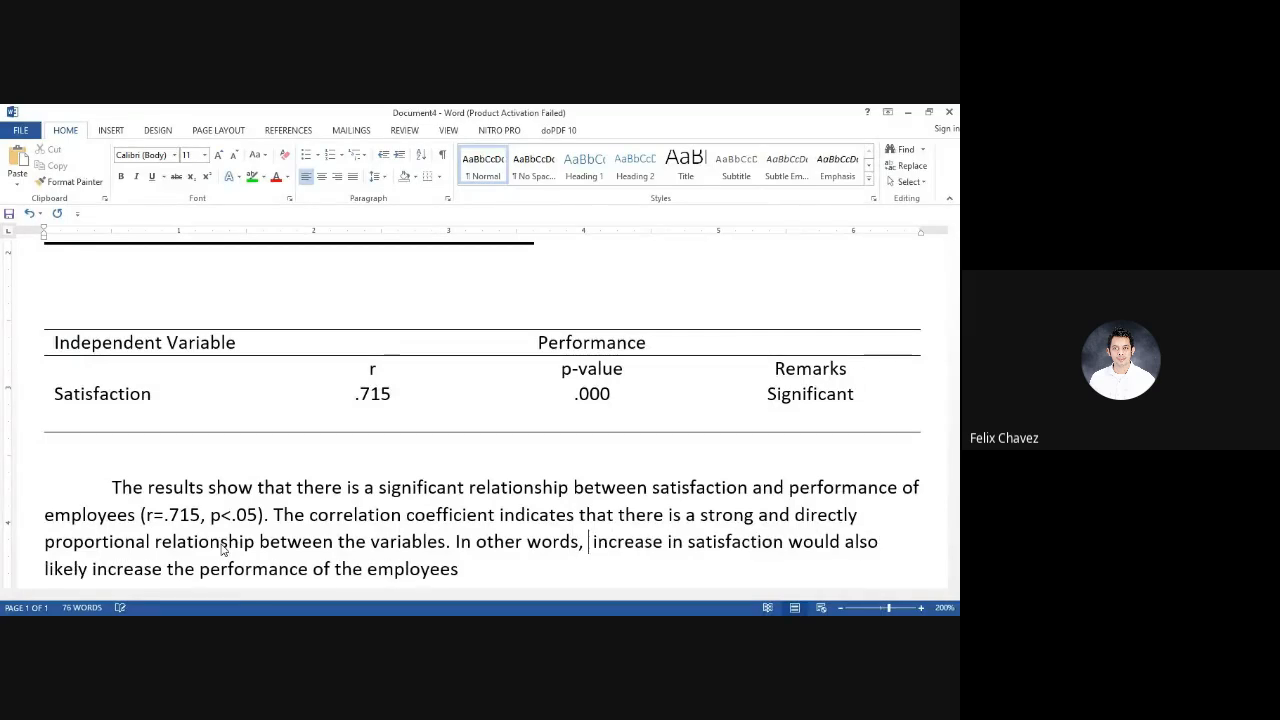
End the sentence after "variables", start the next one with "In other words, the", and put a period after the final "employees"
scroll(440, 497, down, 1)
scroll(440, 497, down, 1)
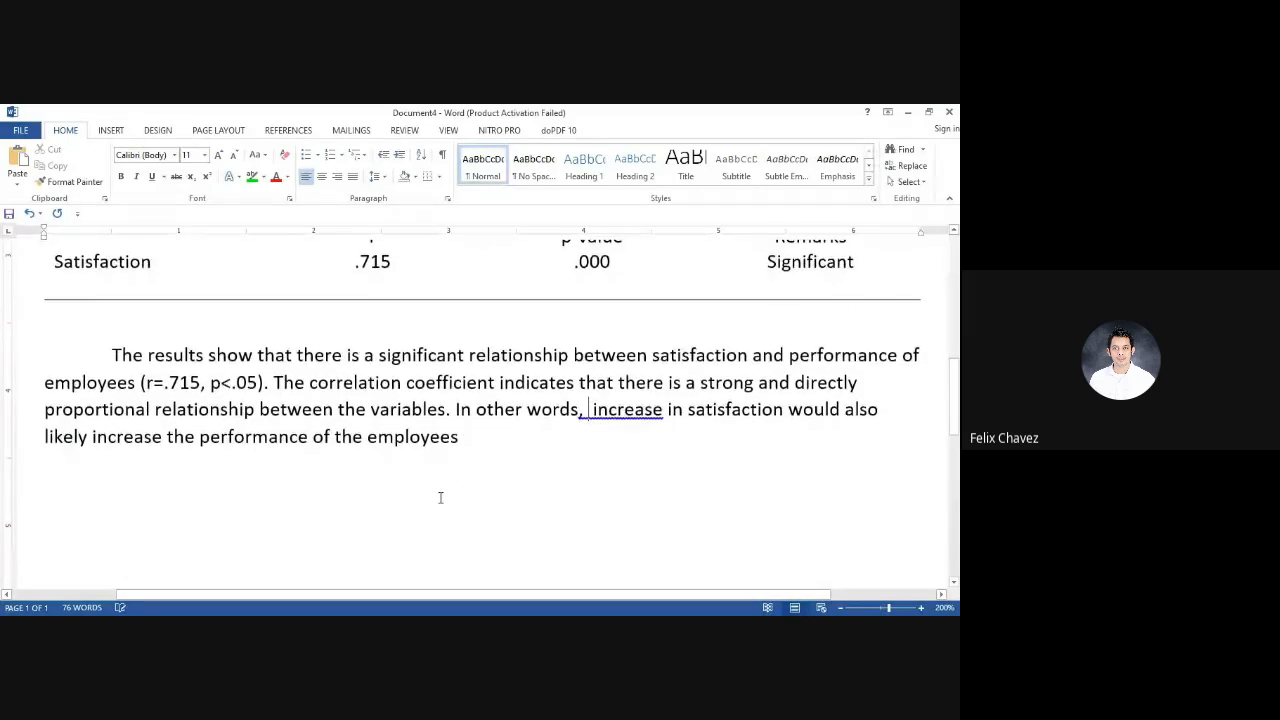
text(the)
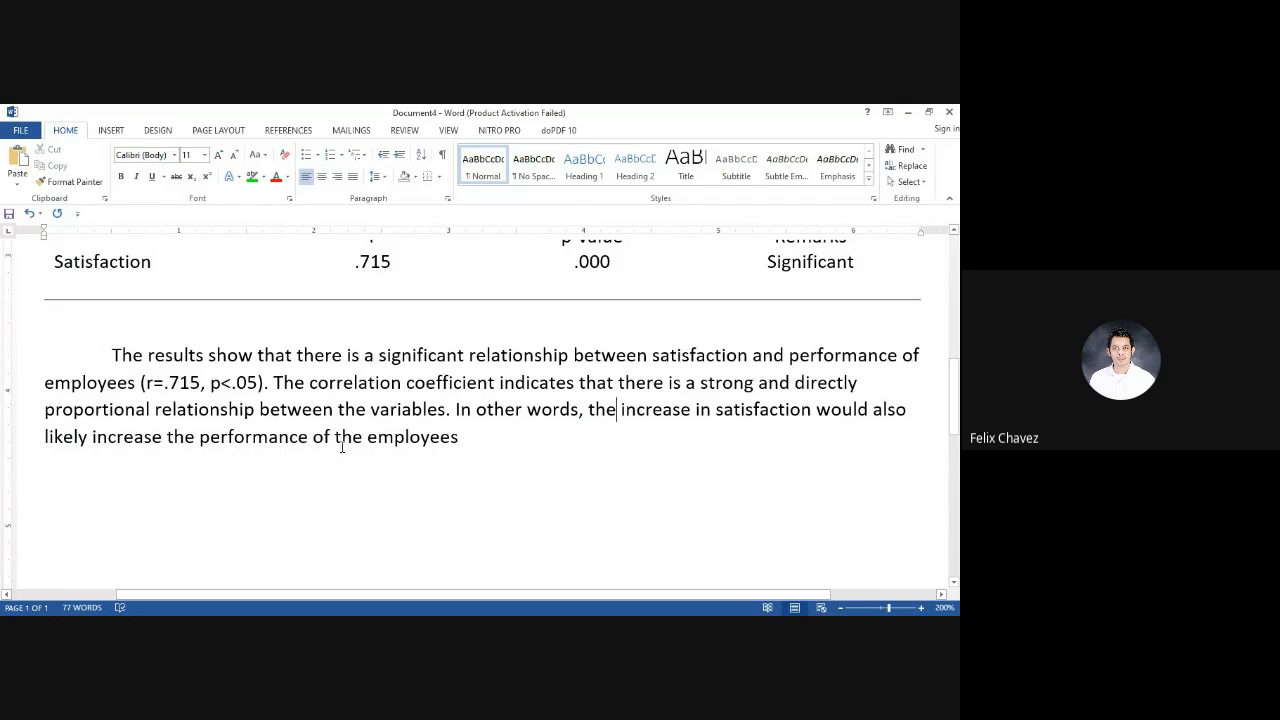
click(540, 444)
text(.)
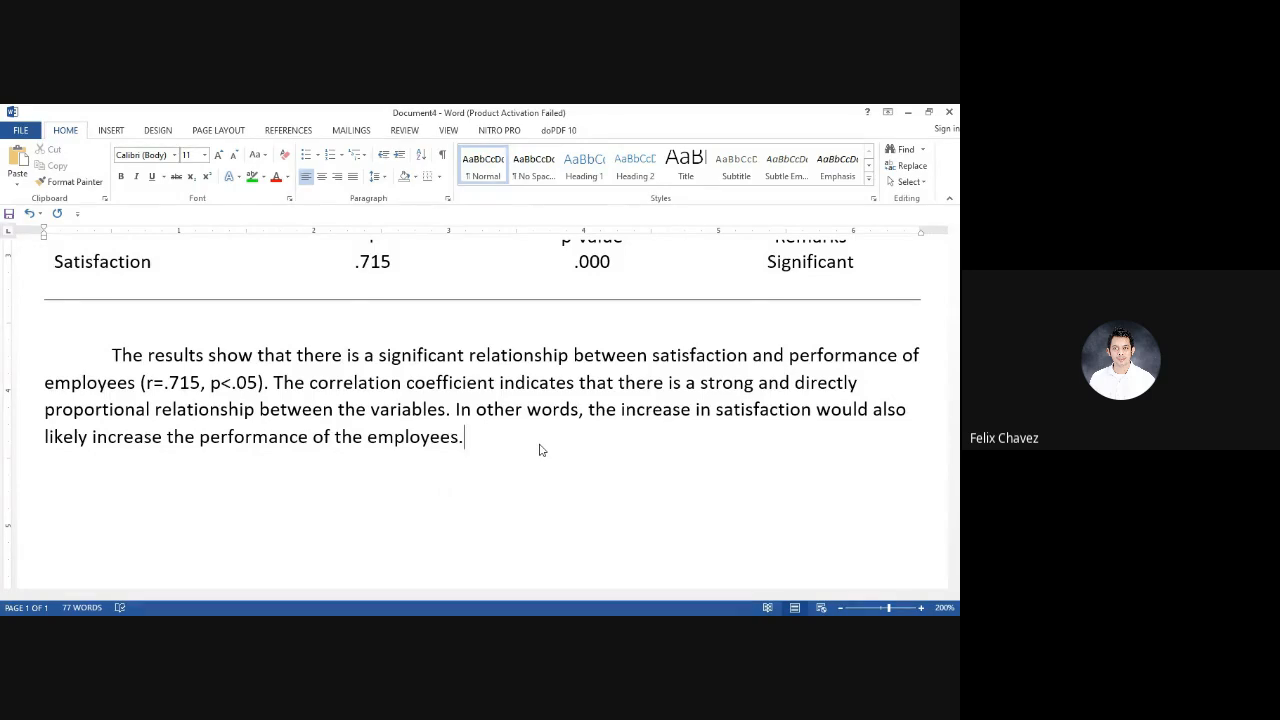
Justify the whole interpretation paragraph below the table
scroll(539, 450, up, 2)
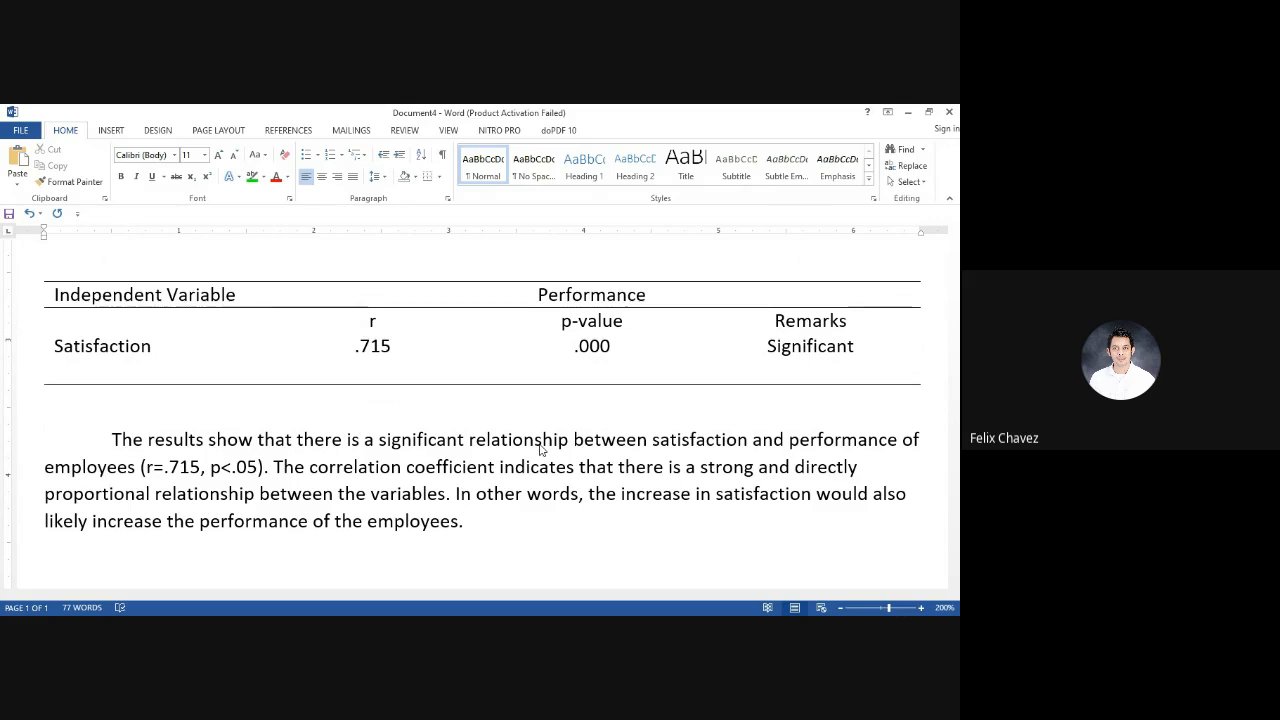
click(22, 466)
click(124, 521)
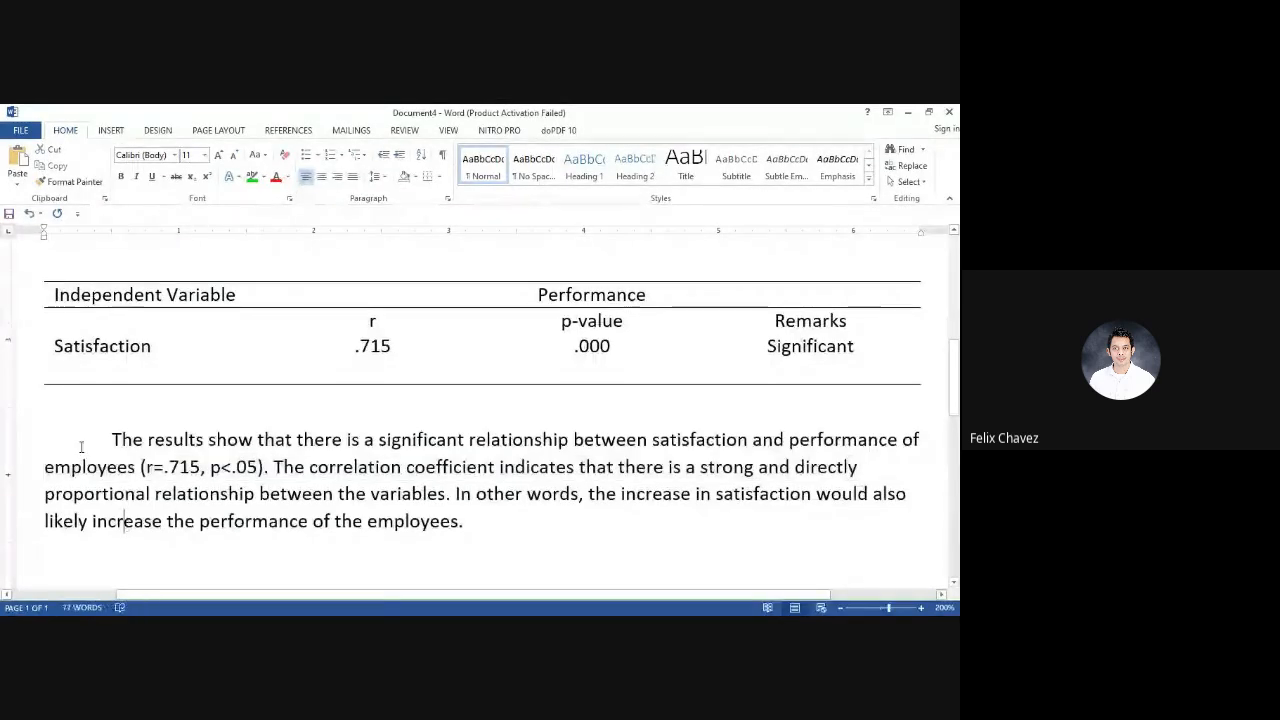
drag(29, 446, 25, 524)
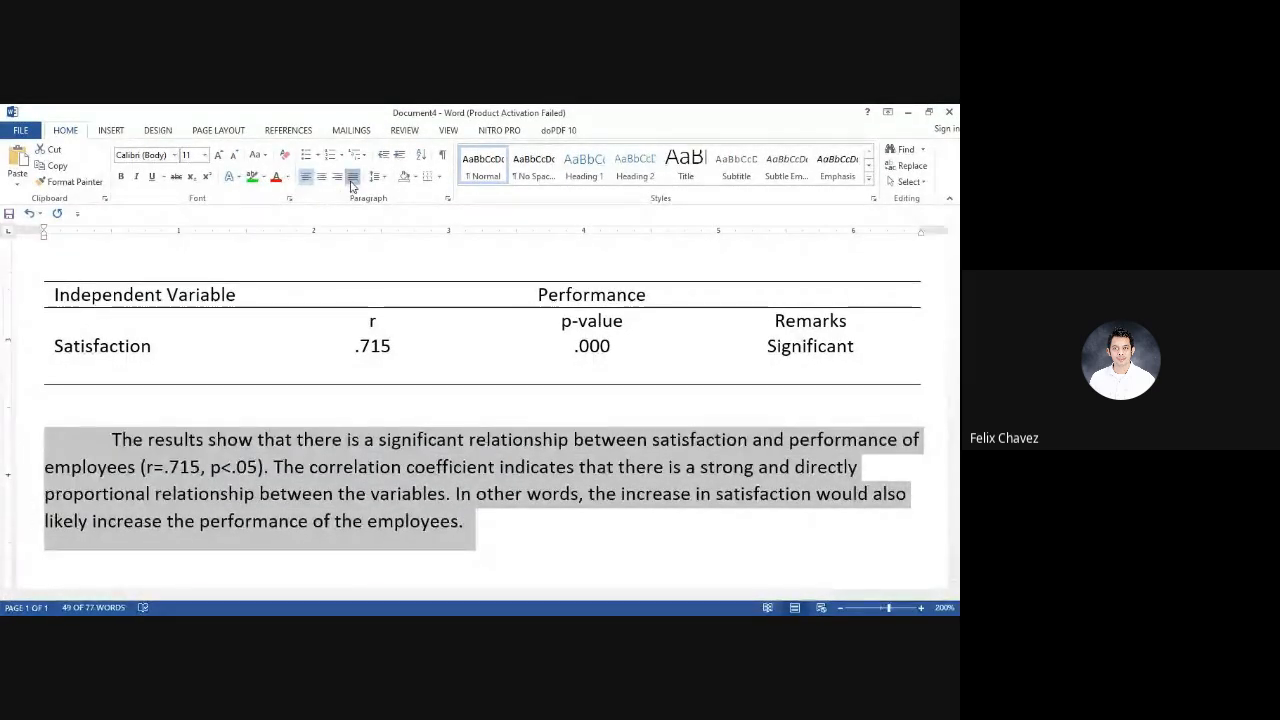
click(352, 179)
click(491, 494)
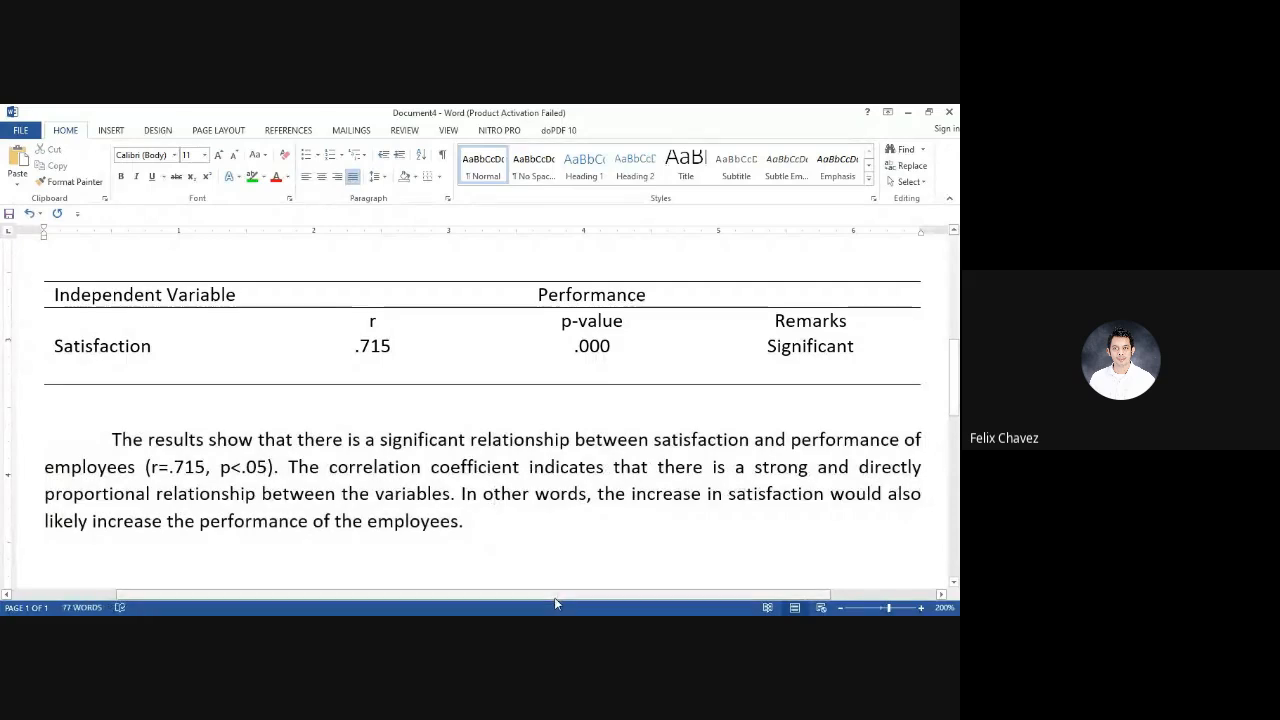
click(502, 521)
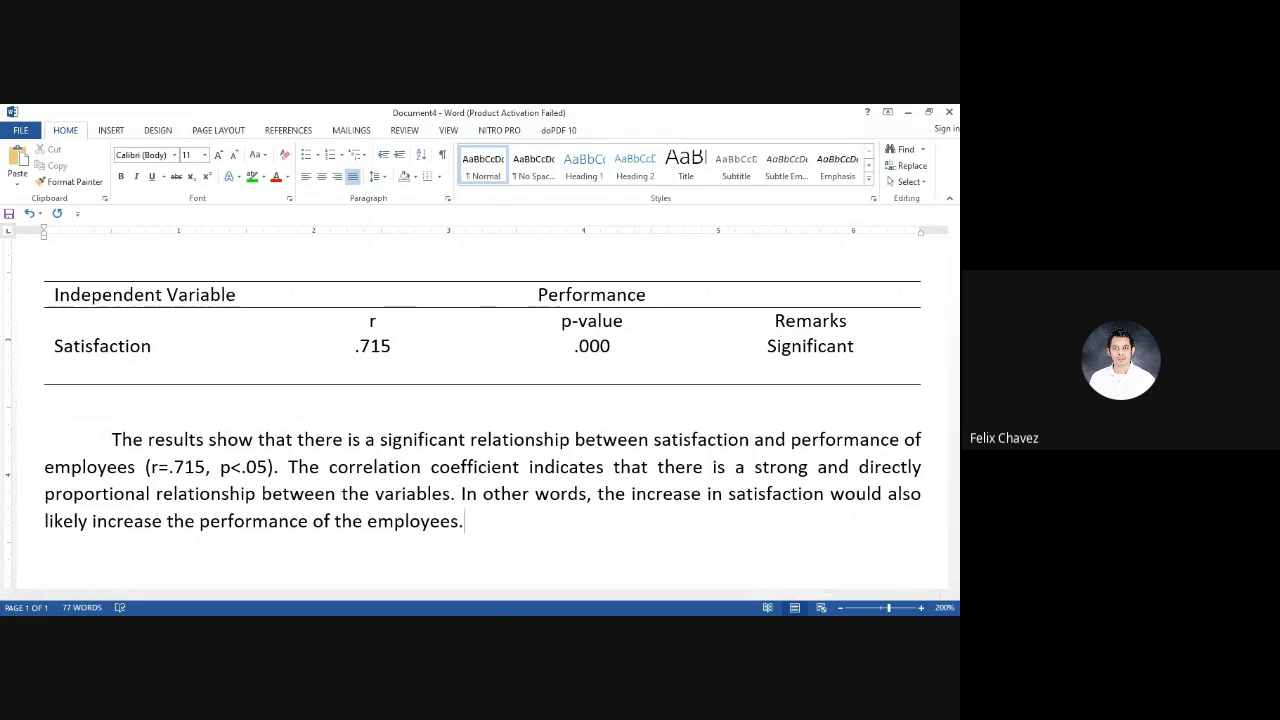
click(501, 614)
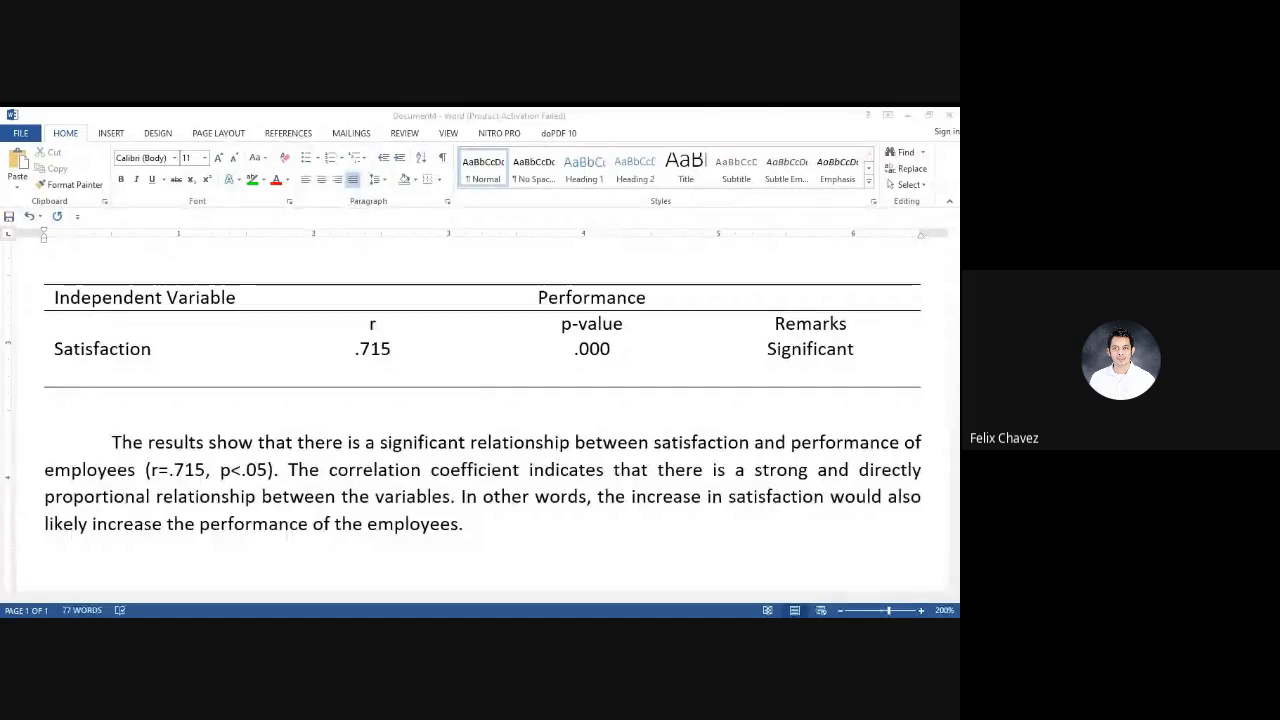